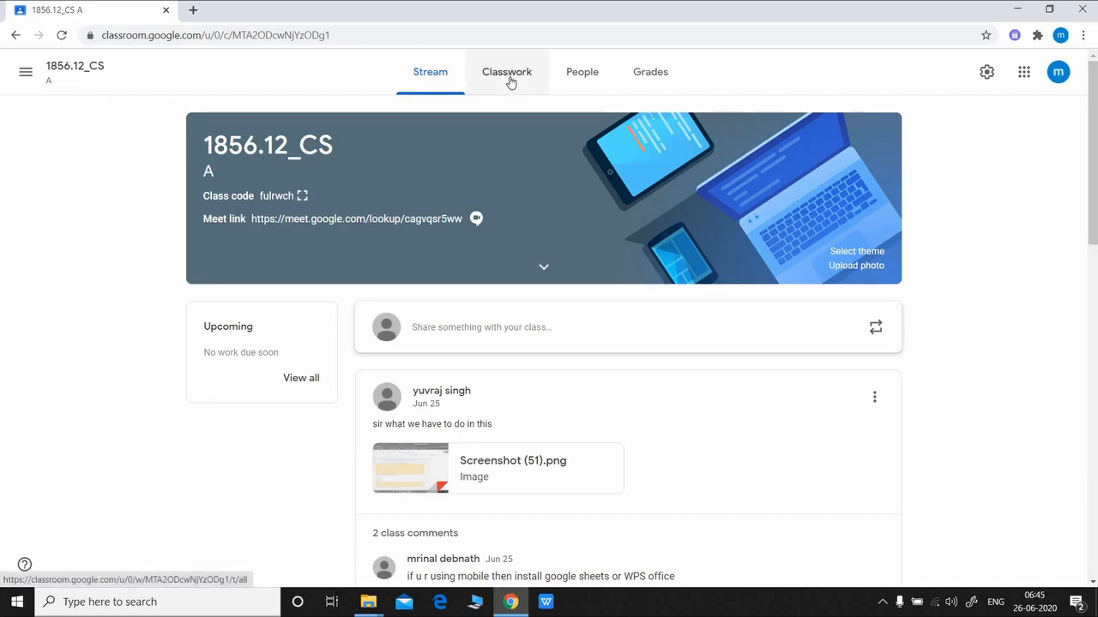
Open Assignment 1 - Chapter 1 from the class stream and filter the student work to graded submissions.
scroll(624, 455, "down", 1)
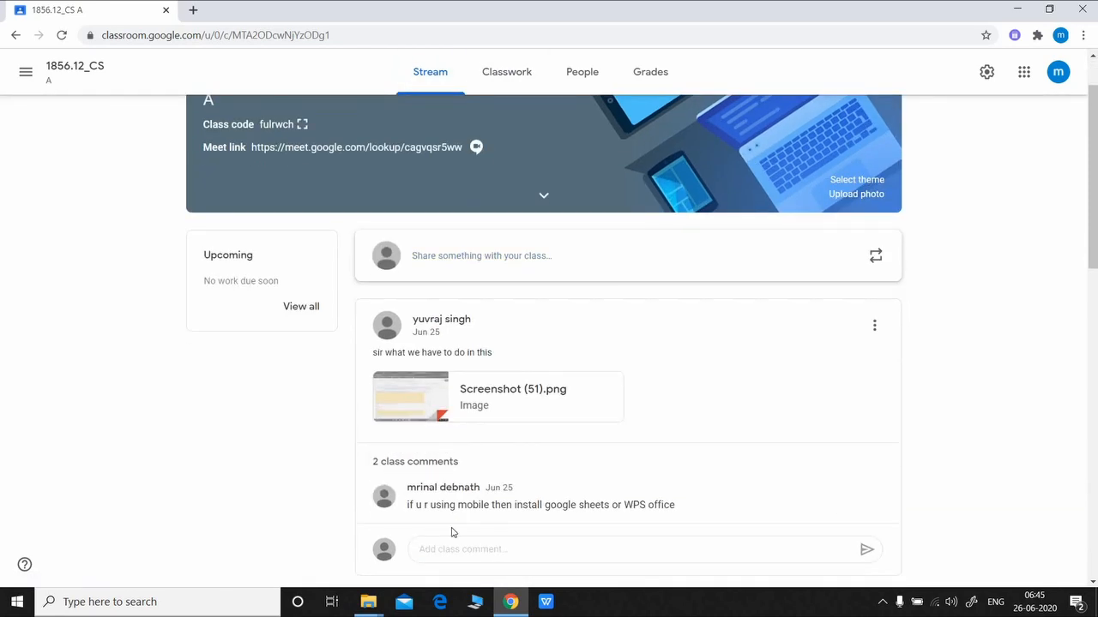
scroll(452, 529, "down", 3)
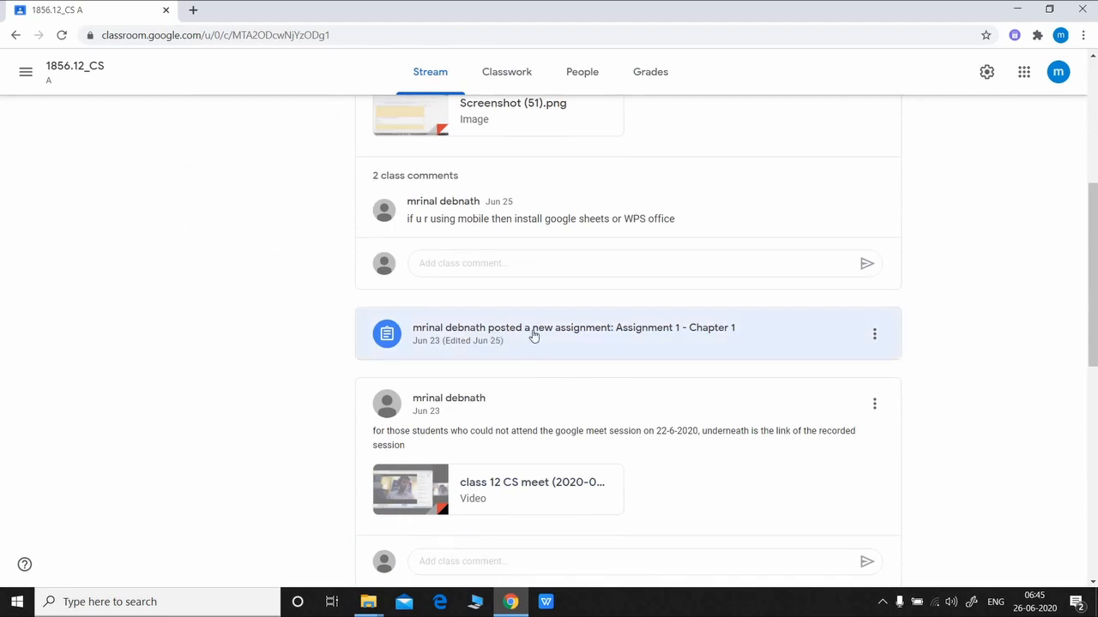
left_click(549, 336)
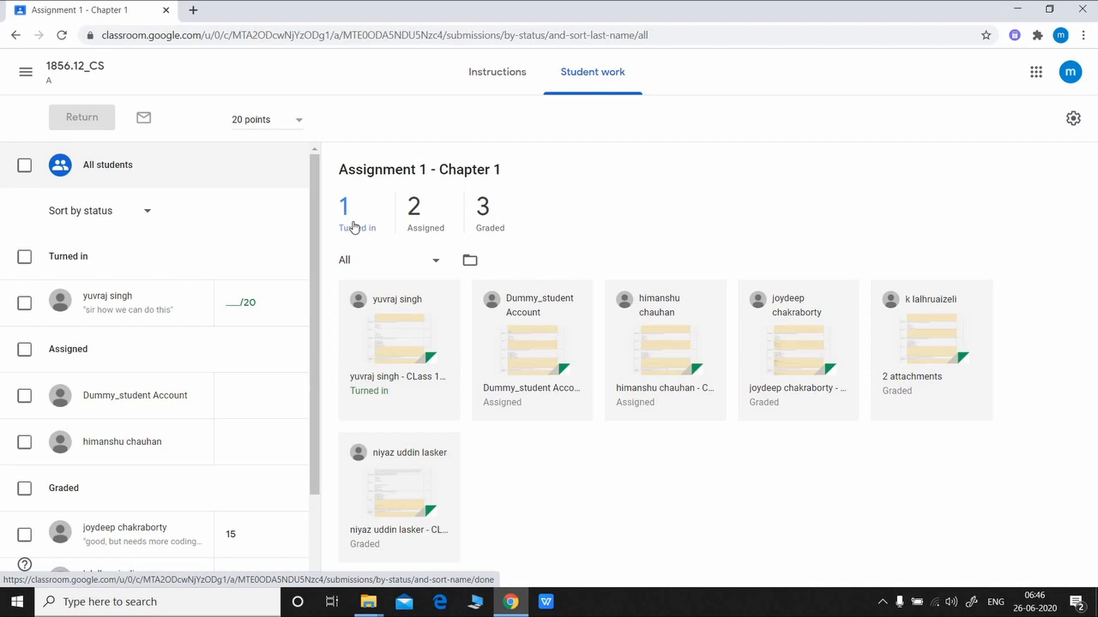
left_click(485, 222)
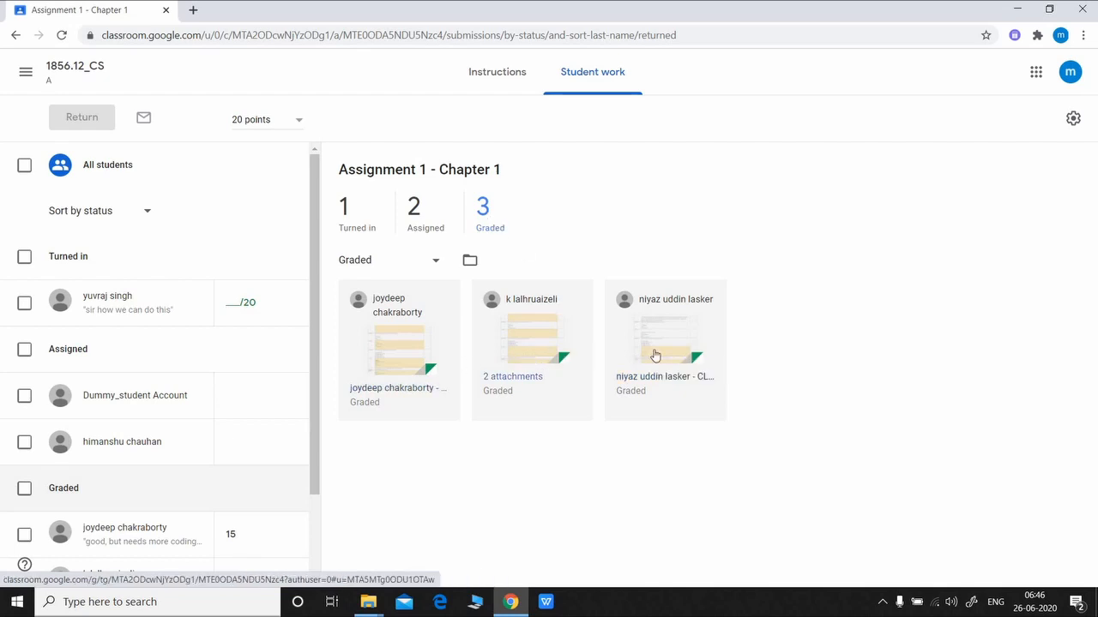
Open the graded submission with two attachments separately and look over its grade and answer spreadsheet.
left_click(532, 334, "ctrl")
left_click(259, 17)
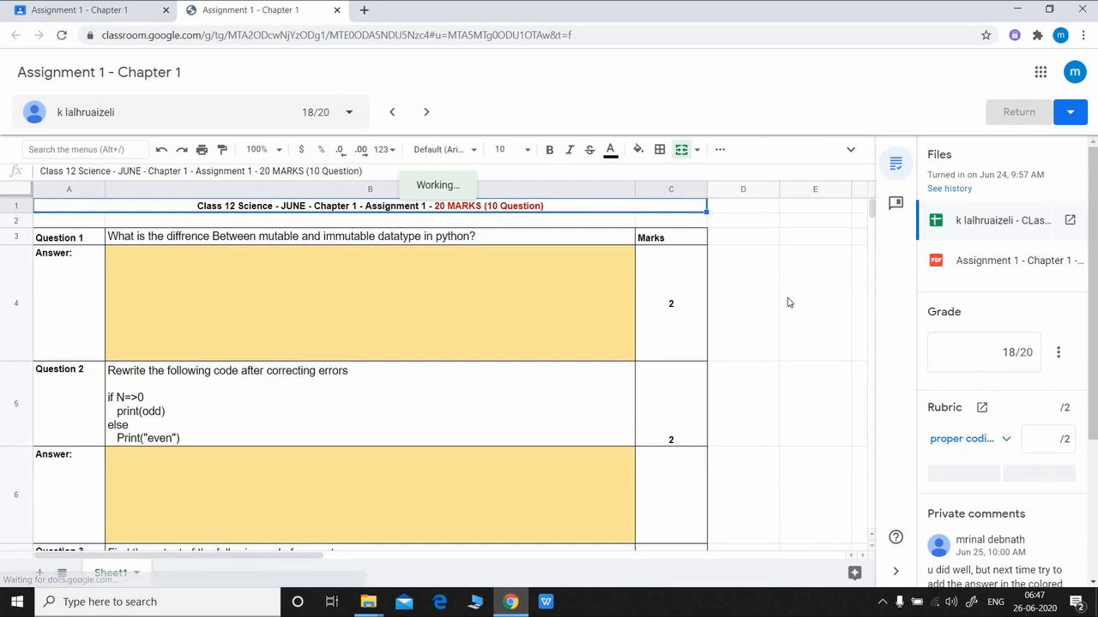
left_click(1005, 357)
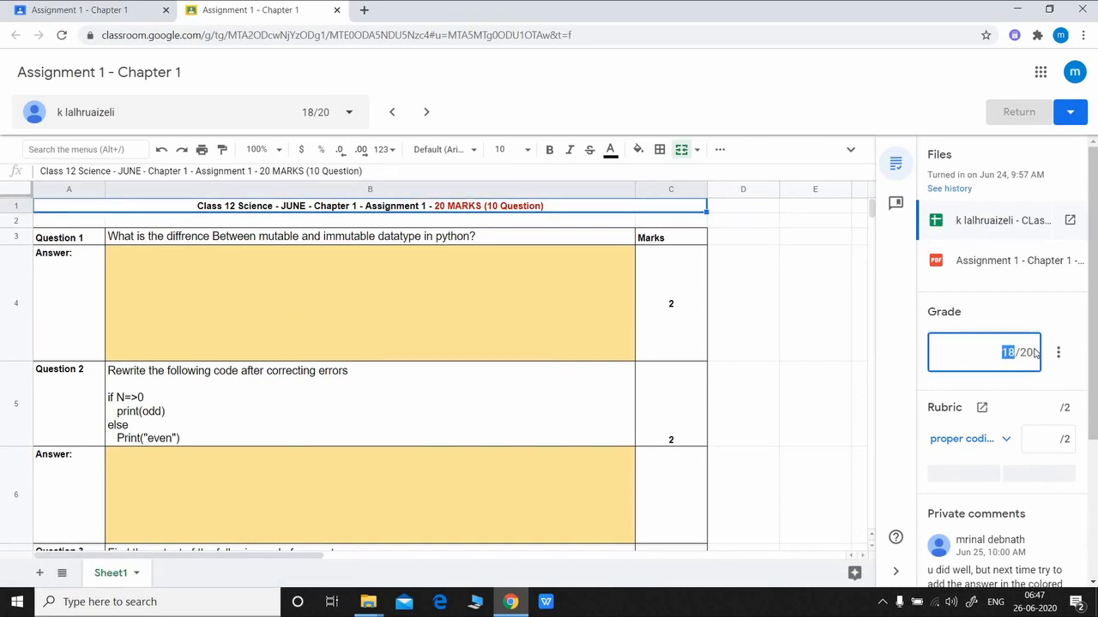
scroll(798, 359, "down", 3)
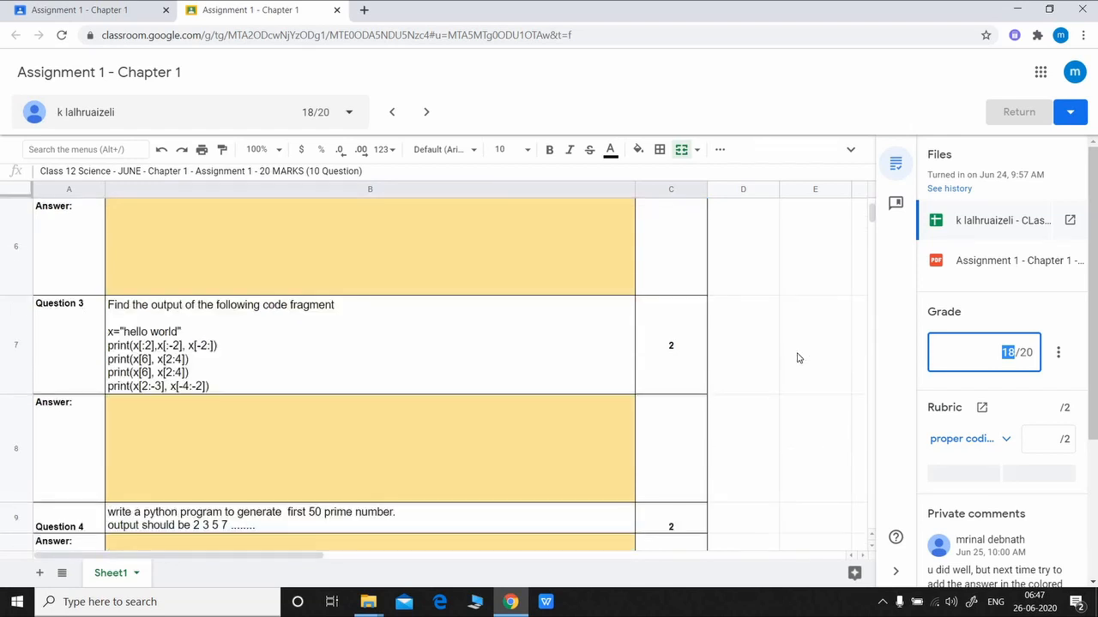
scroll(797, 359, "up", 3)
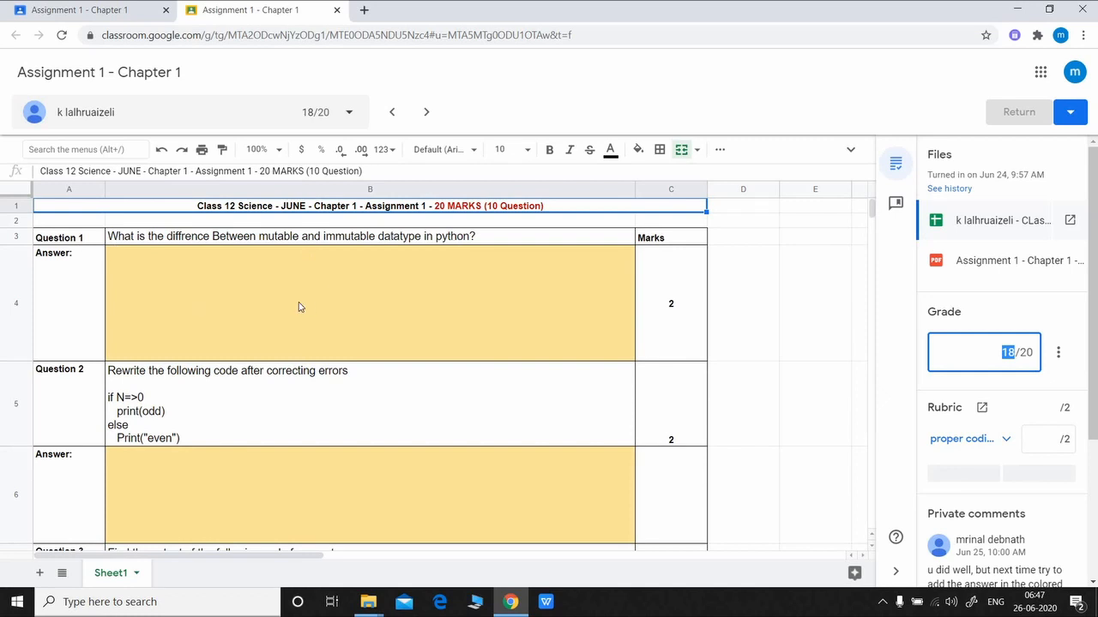
Open the submission's PDF attachment and examine the commented passage in the first answer.
left_click(1014, 268)
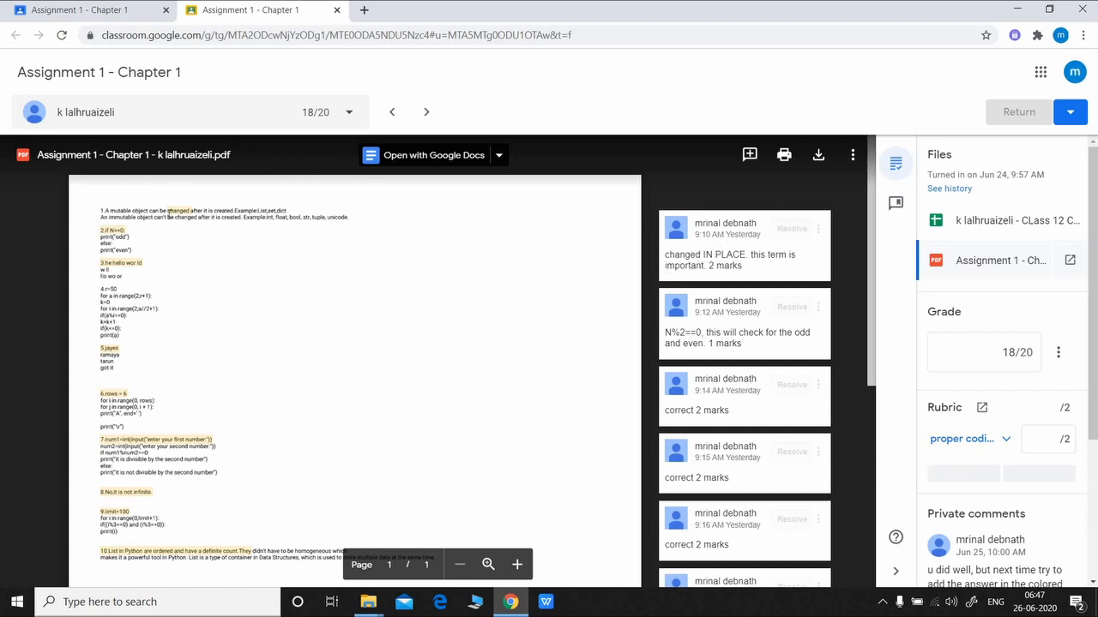
left_click_drag(168, 210, 189, 214)
left_click(188, 244)
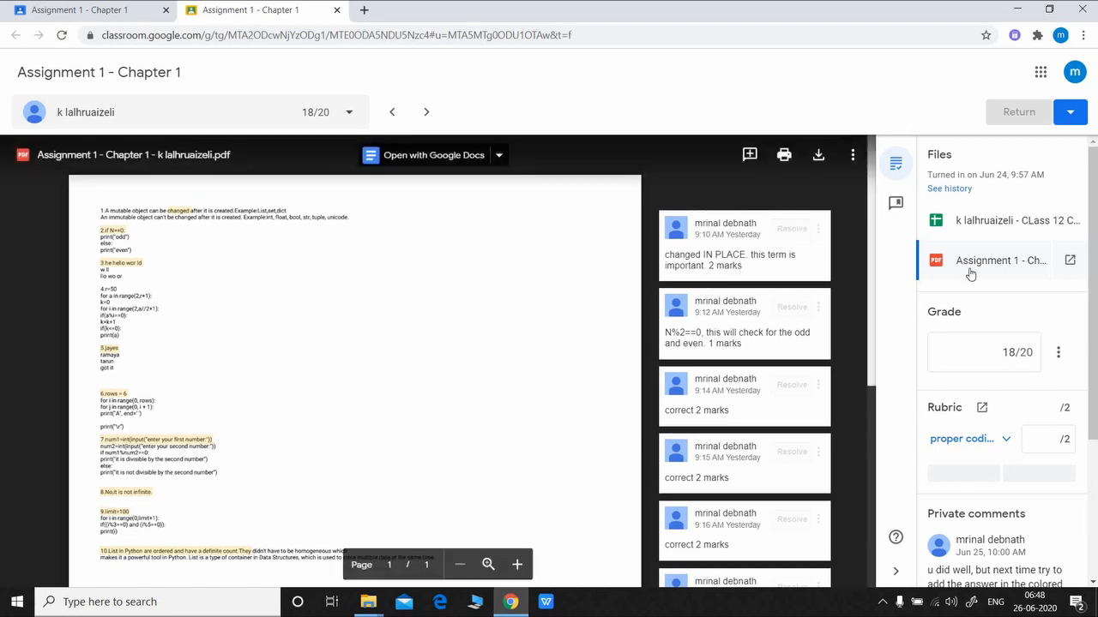
Return to the submission's spreadsheet and inspect the question, answer and Marks cells for Questions 1 and 2.
left_click(993, 225)
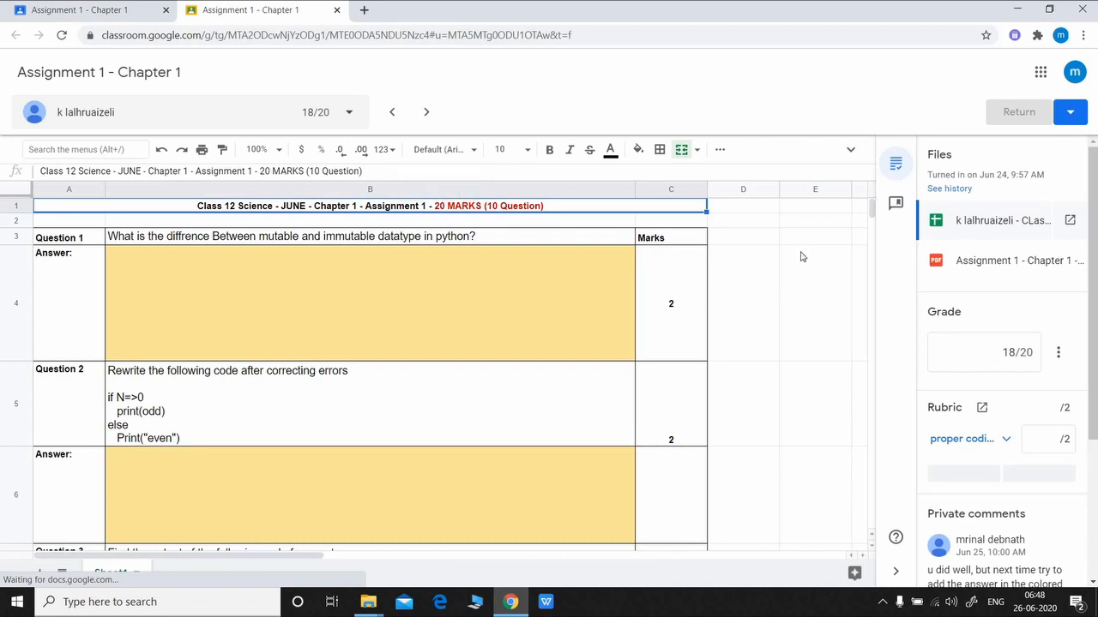
left_click(852, 149)
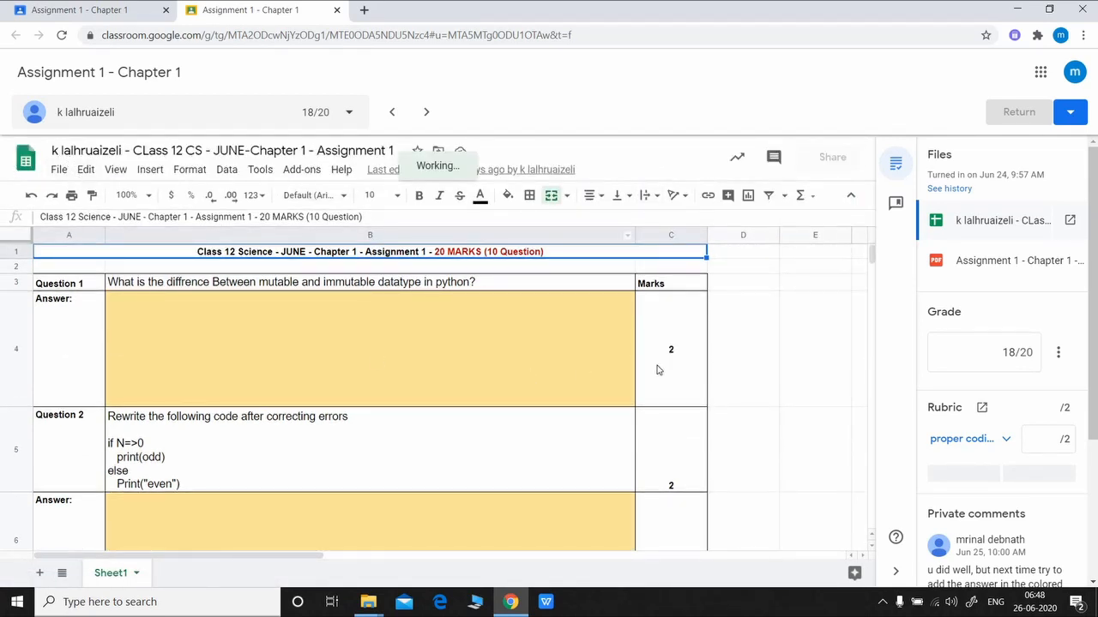
scroll(683, 366, "down", 1)
scroll(684, 366, "up", 1)
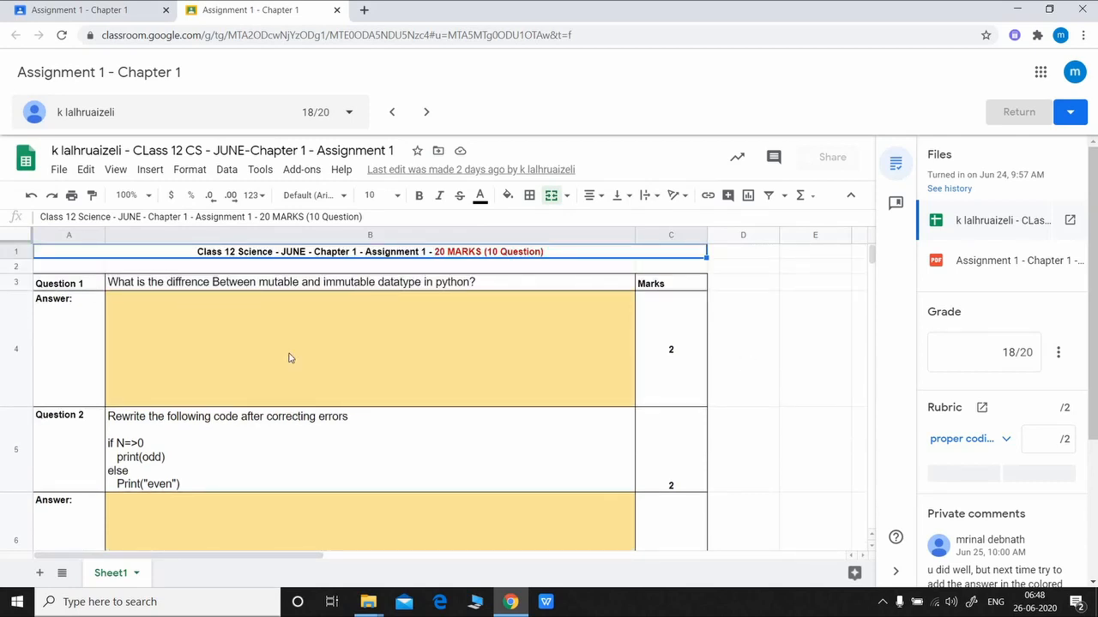
left_click(152, 485)
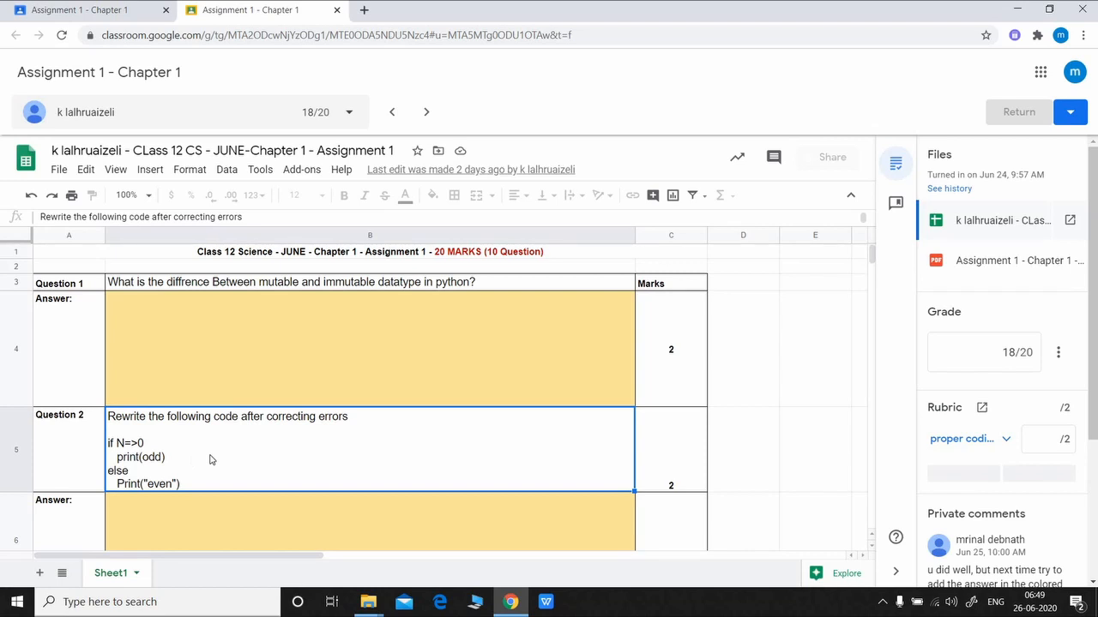
left_click(225, 336)
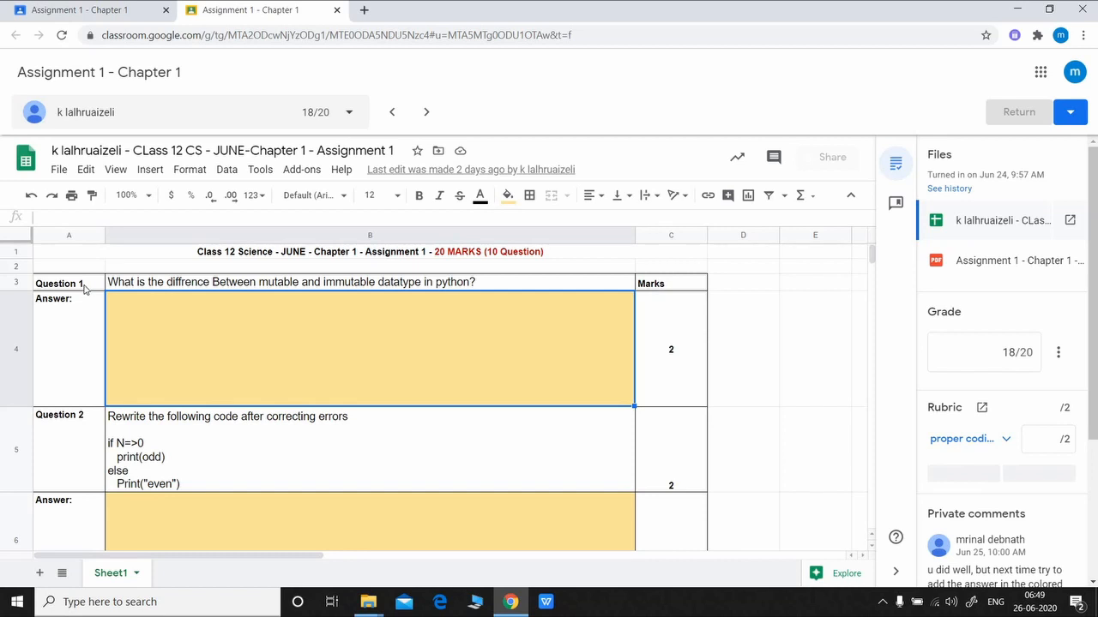
left_click(211, 286)
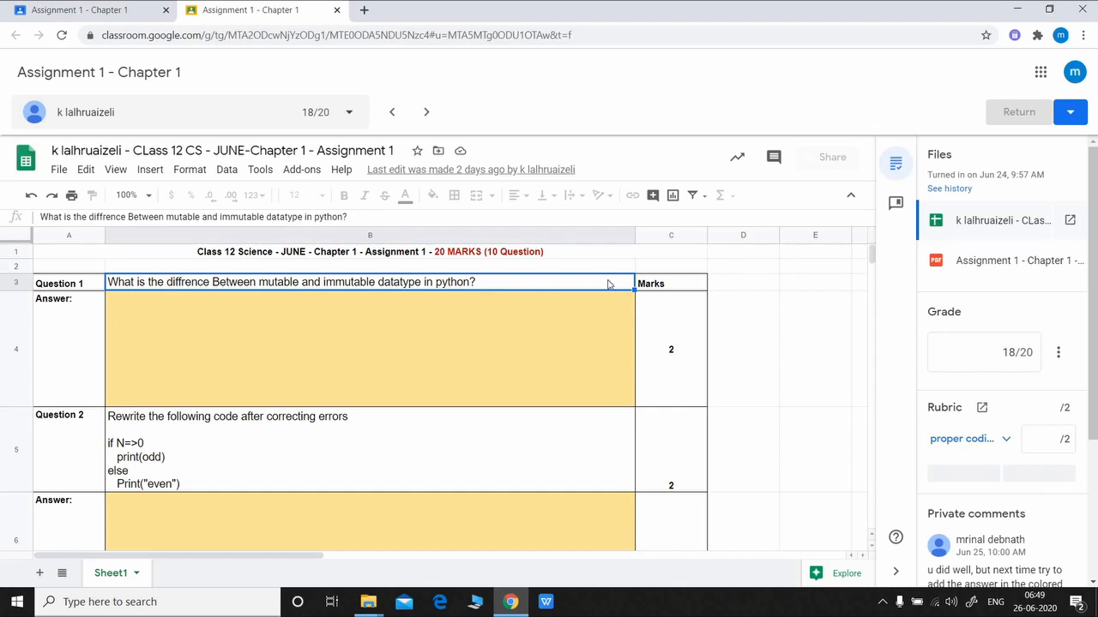
left_click(685, 282)
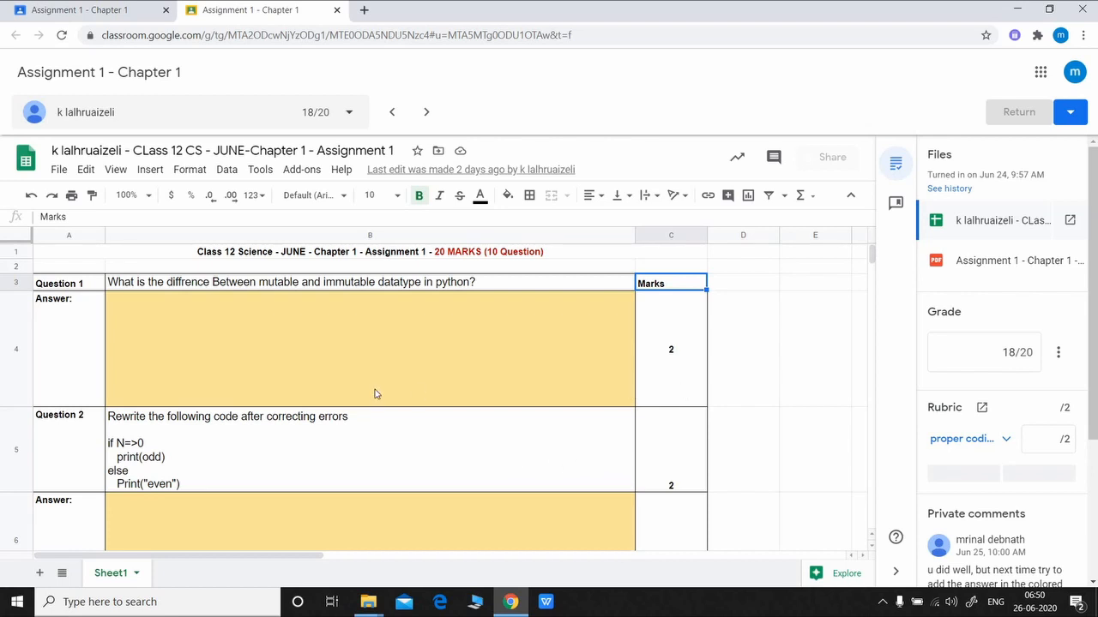
left_click(319, 354)
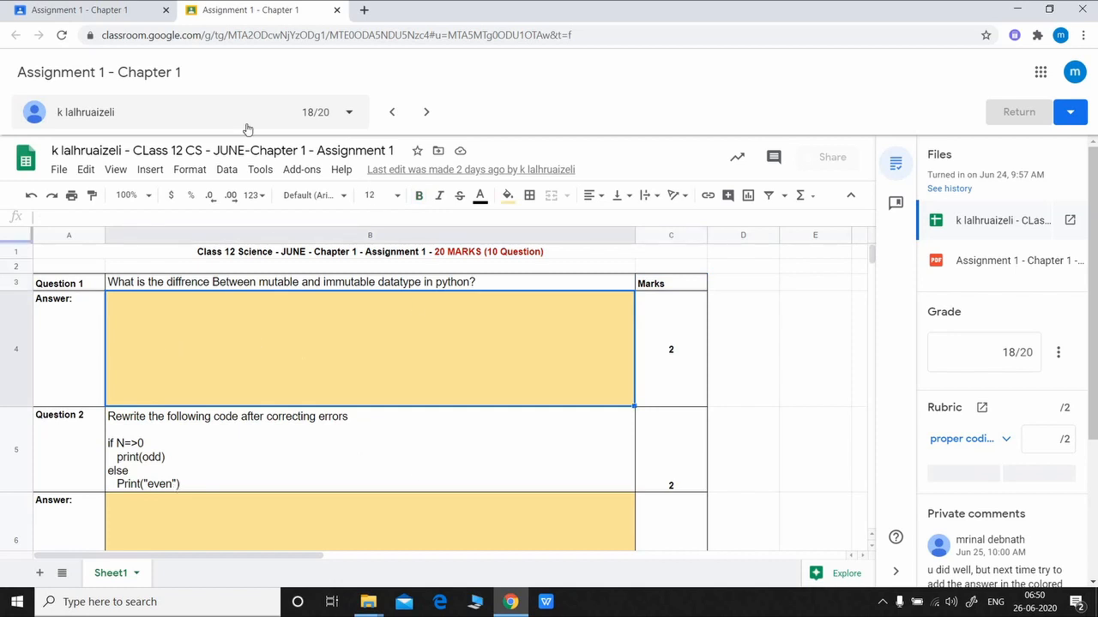
Open the last graded submission from the student work list and review the Question 1 answer's comment and the overall grade.
left_click(88, 16)
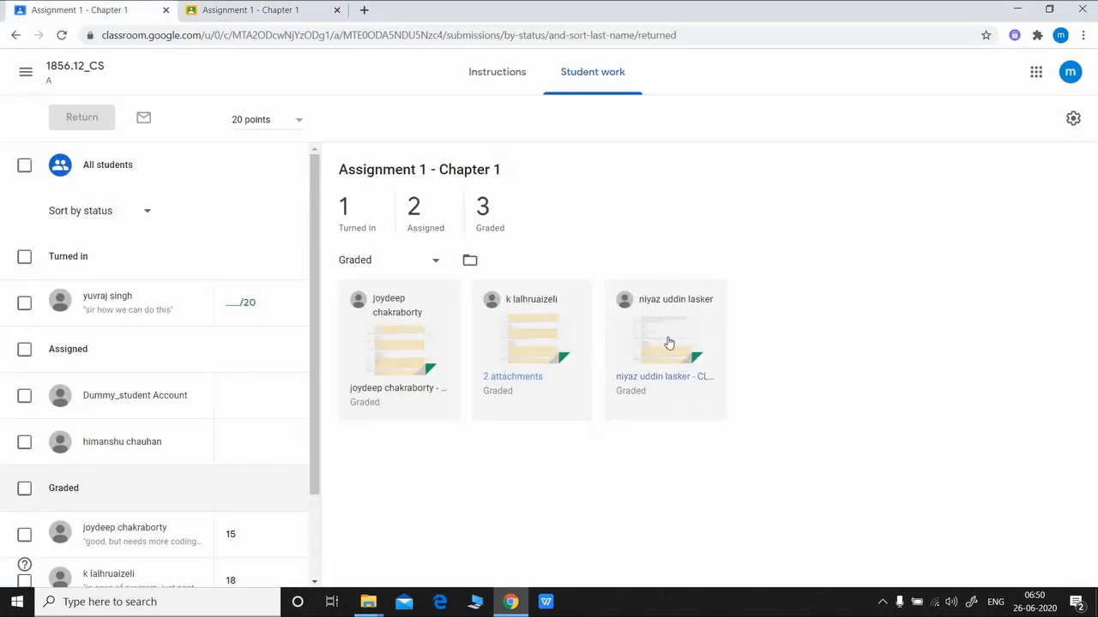
left_click(668, 343)
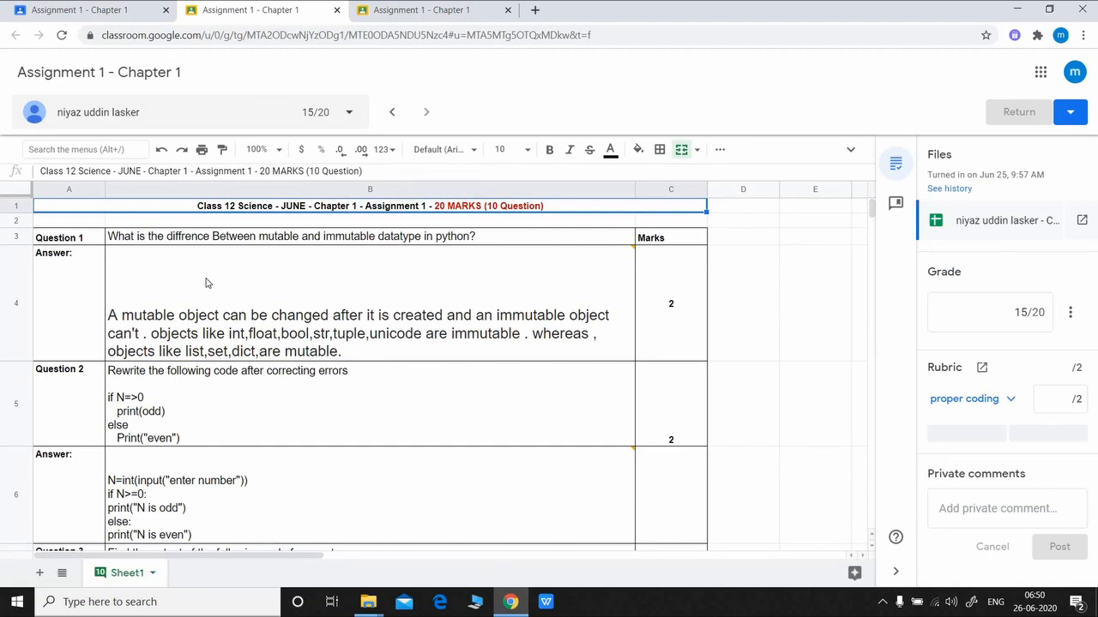
left_click(275, 305)
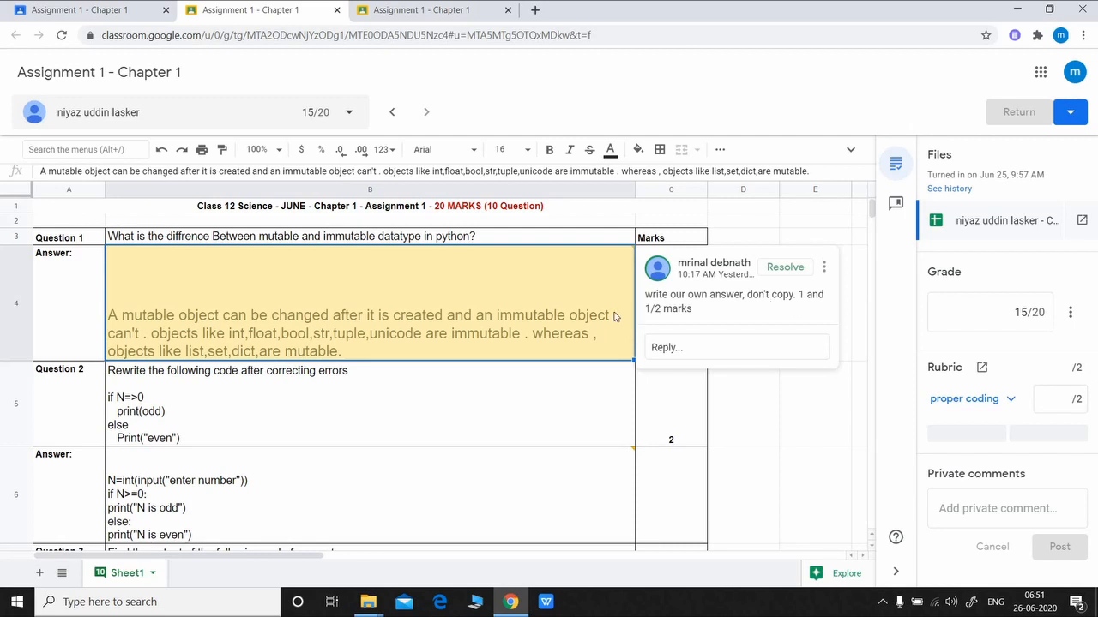
left_click(777, 411)
left_click(1034, 316)
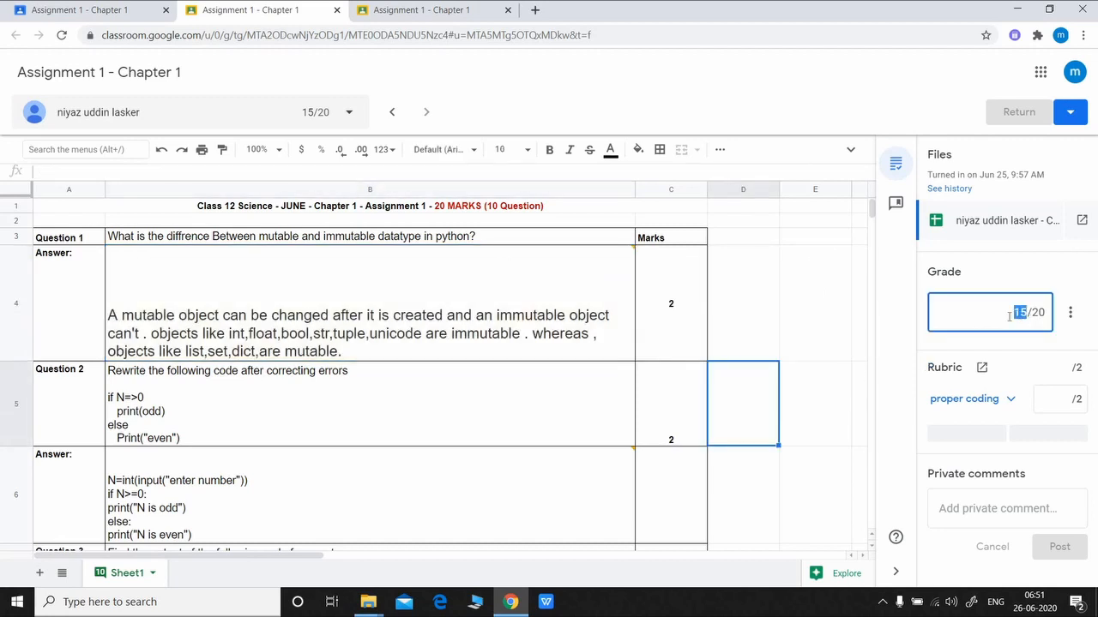
left_click(1009, 315)
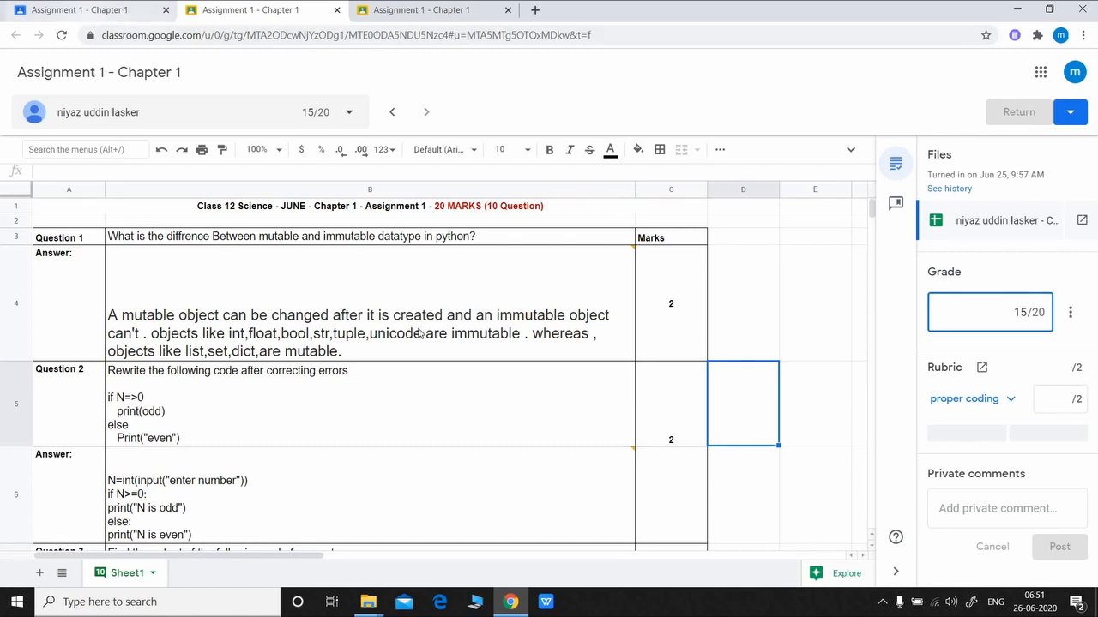
mouse_move(438, 265)
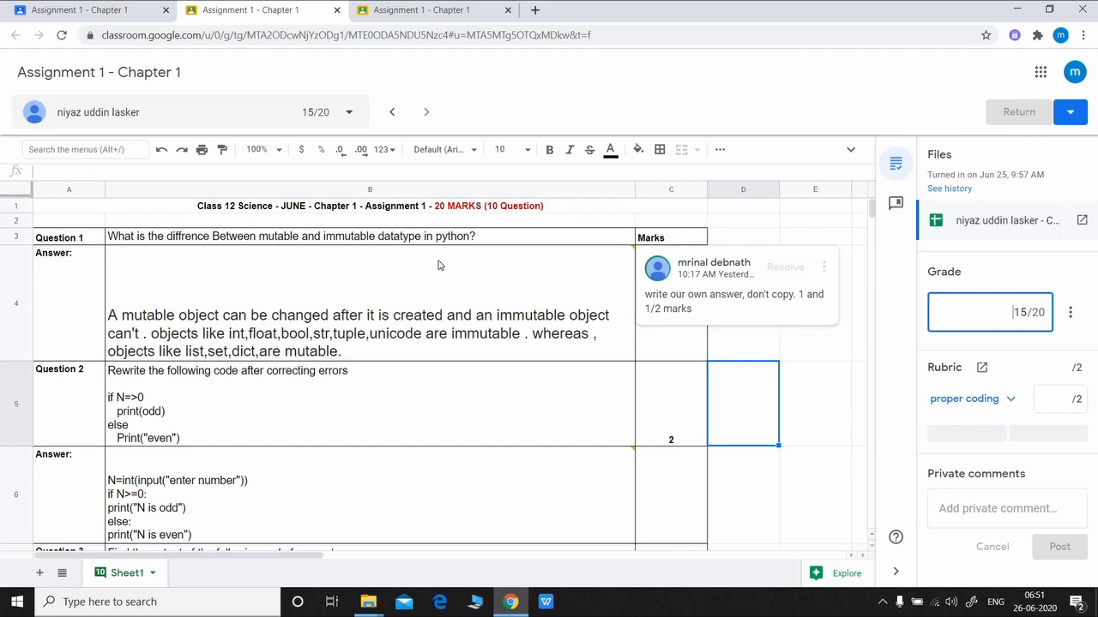
Go back to the assignment's student work page and switch to the 1856.12_IP class.
left_click(97, 10)
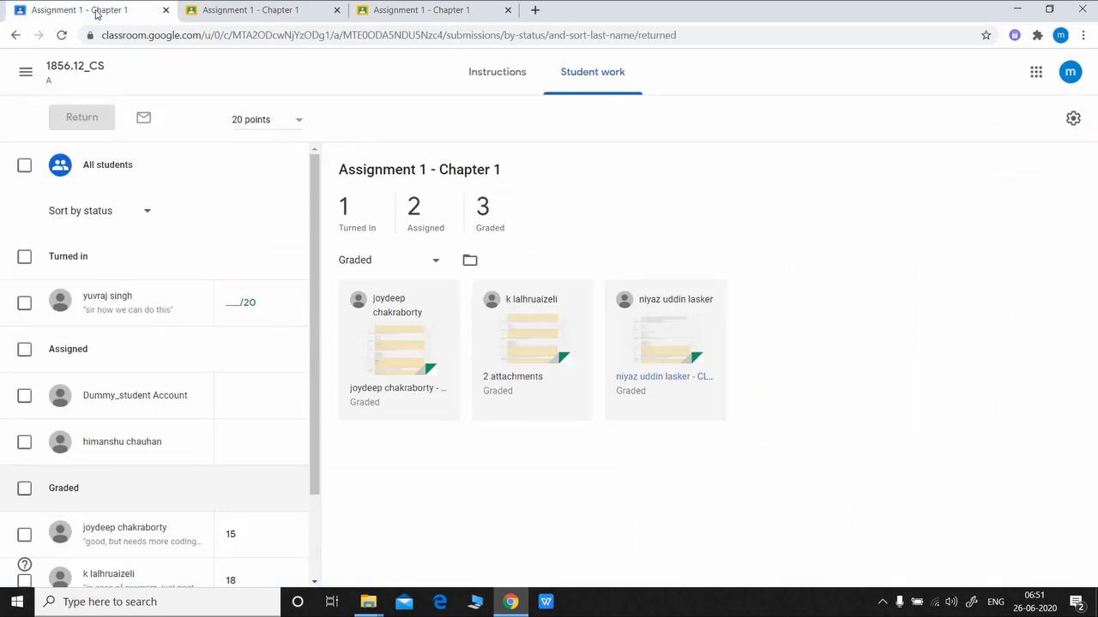
left_click(81, 73)
left_click(82, 315)
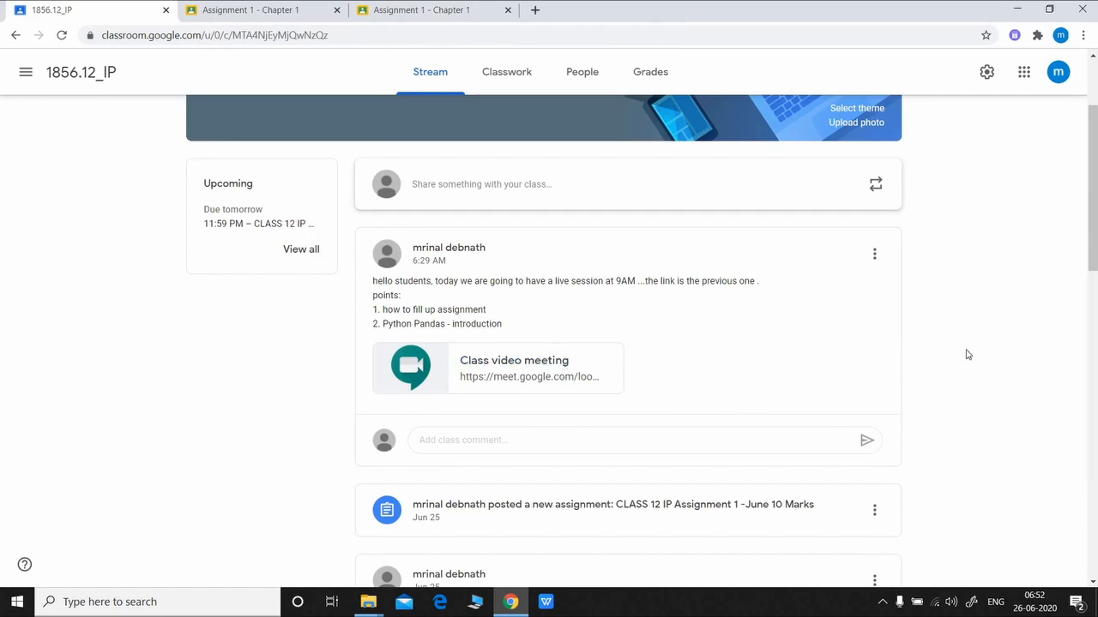
Switch to Google Drive and open the CLASS 12 IP - ONLINE-2020-21 folder.
left_click(1024, 72)
left_click(1036, 144)
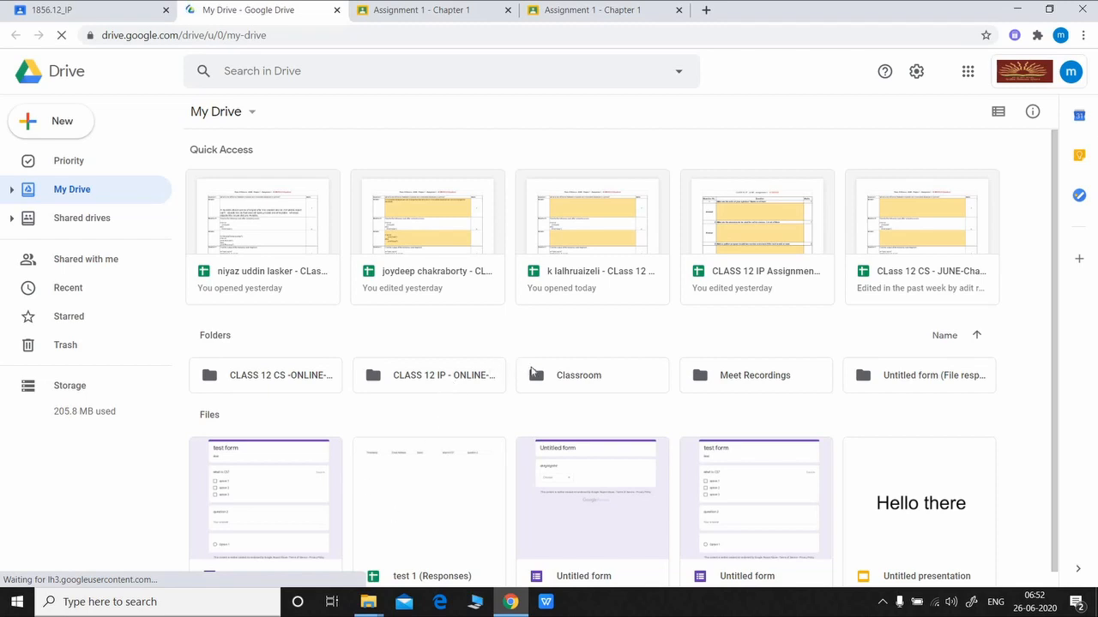
double_click(445, 382)
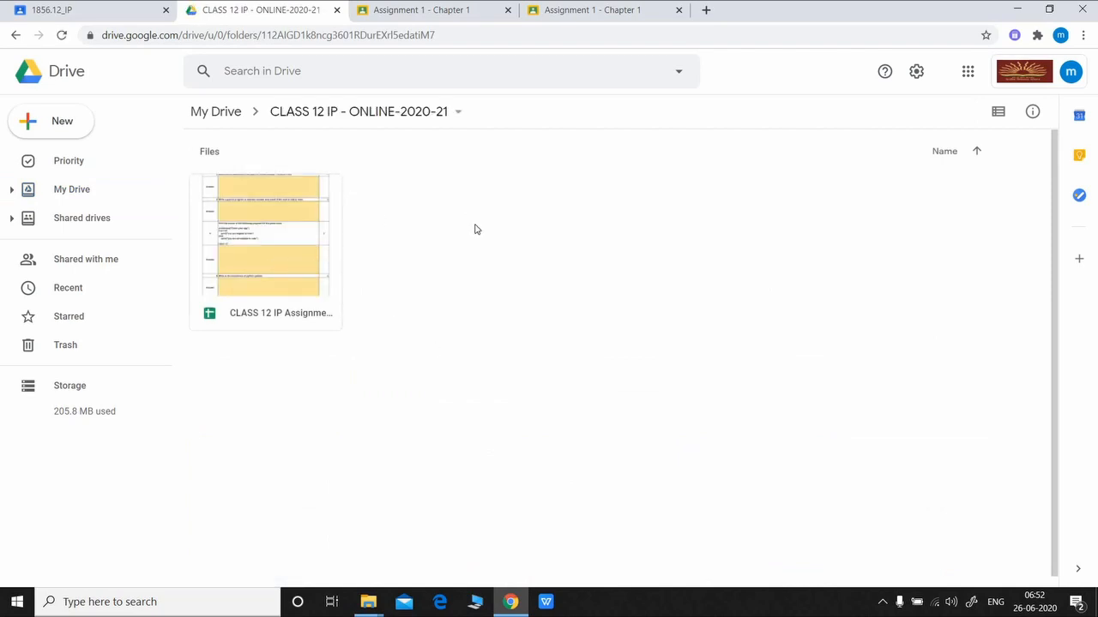
right_click(454, 206)
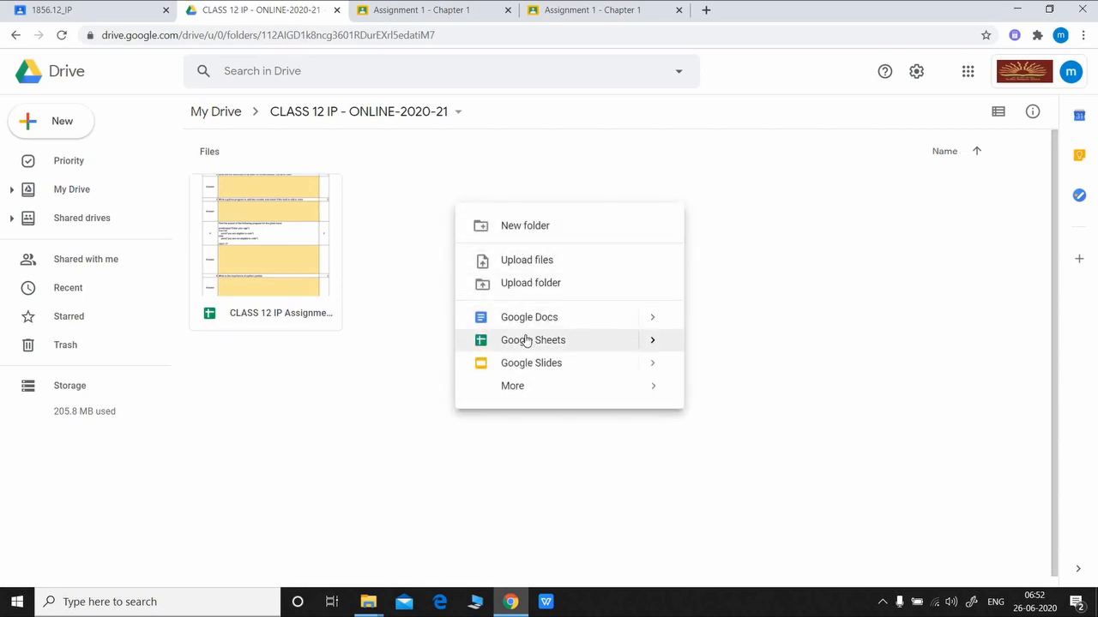
mouse_move(526, 341)
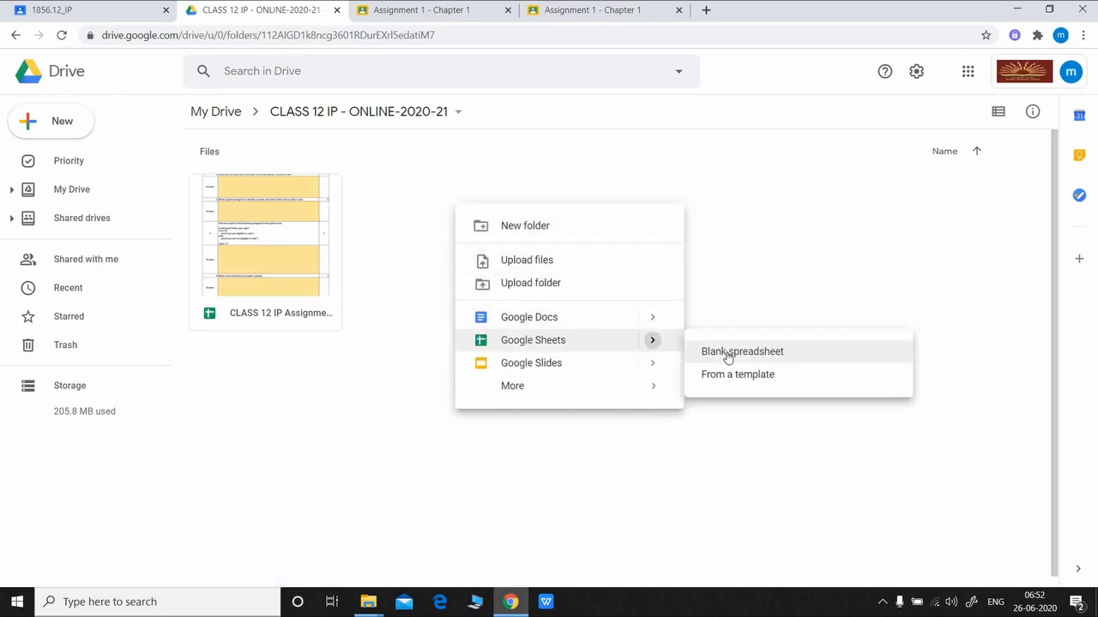
left_click(771, 281)
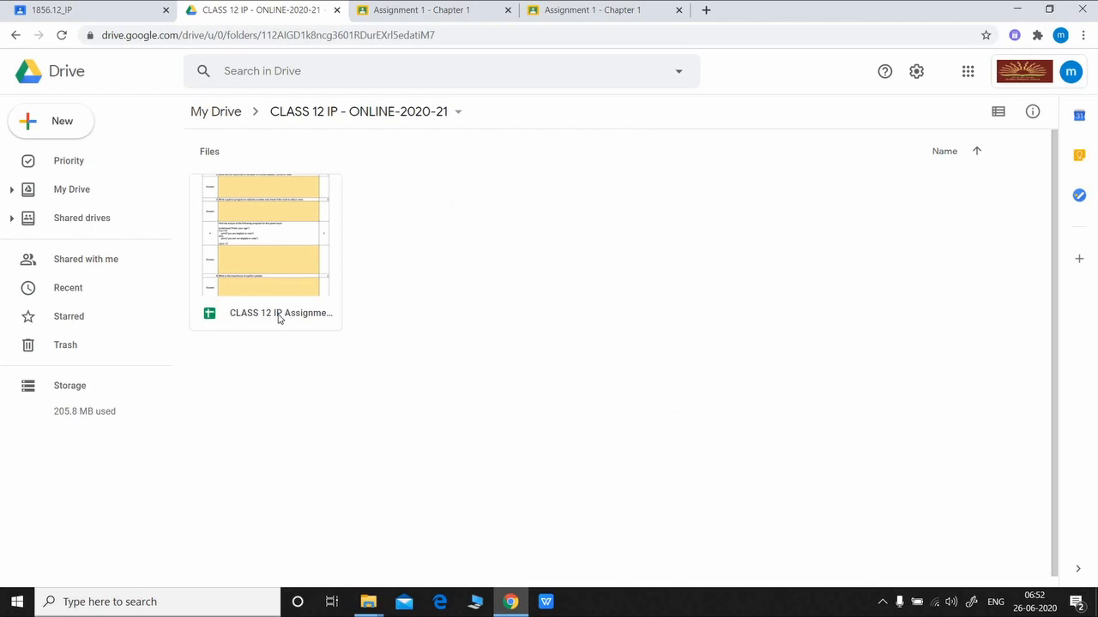
Open the CLASS 12 IP Assignment 1 spreadsheet and review its question numbers, questions and marks down to the last question.
left_click(268, 255)
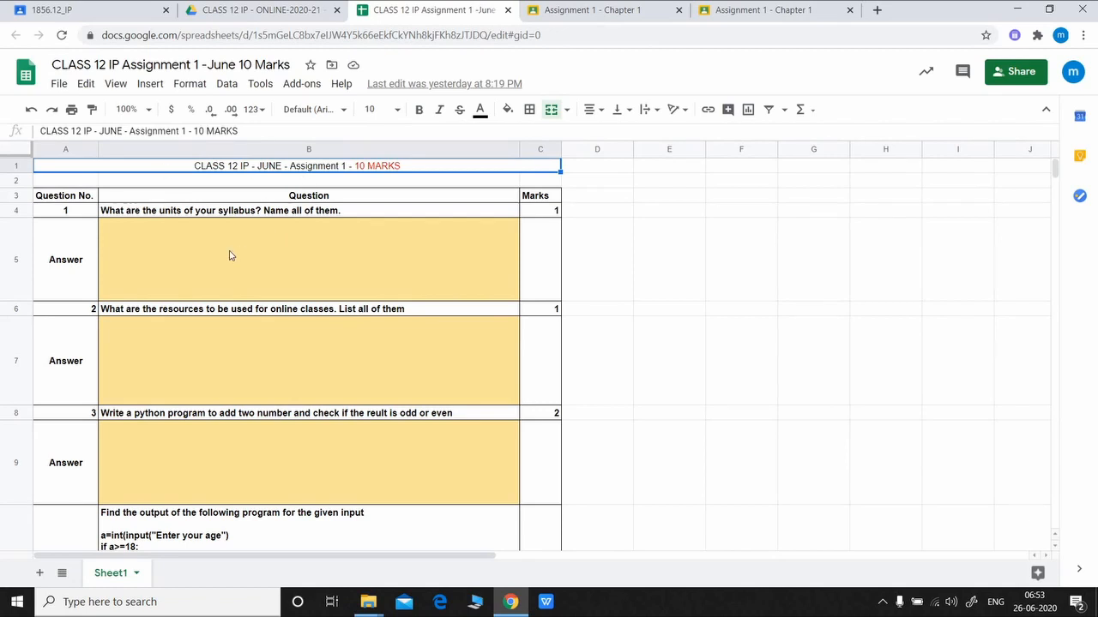
left_click(67, 216)
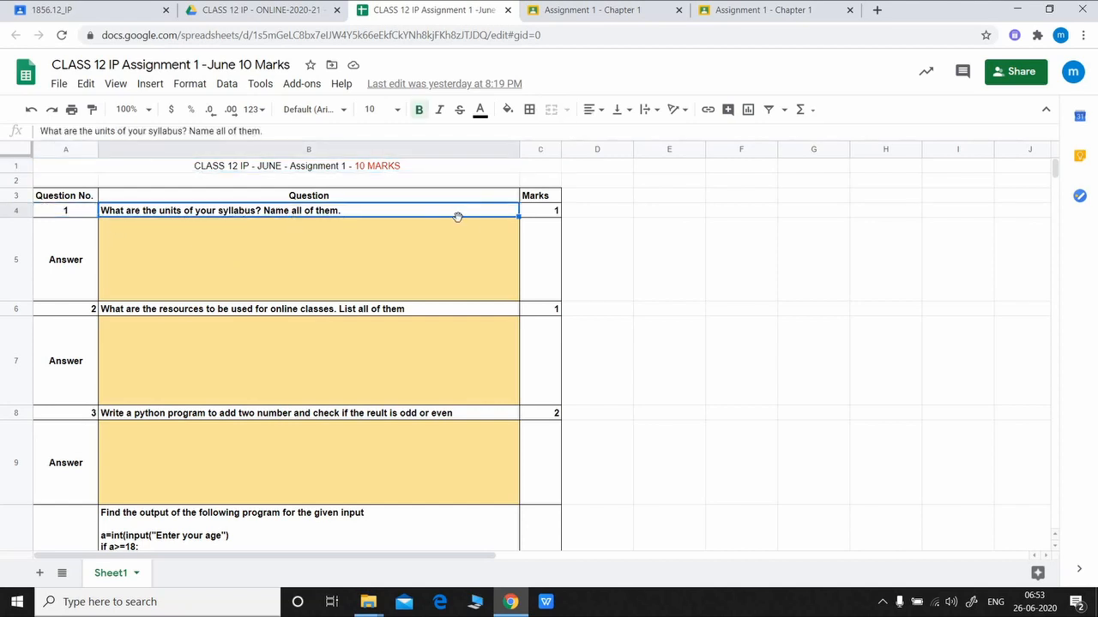
left_click(553, 211)
scroll(582, 354, "down", 5)
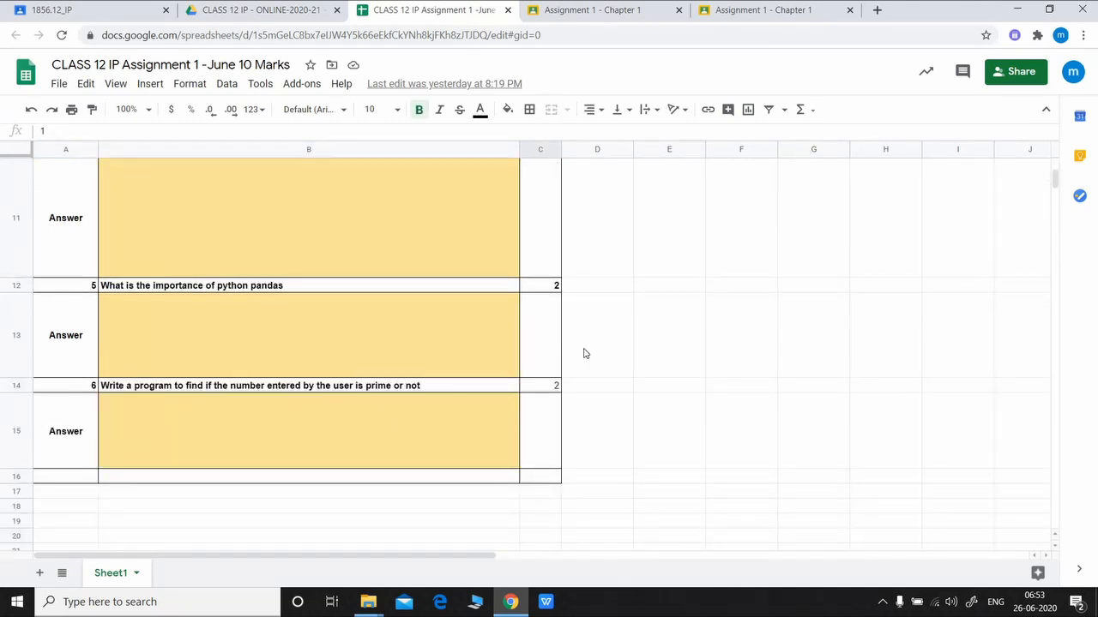
Add question 7 in row 17 with the text "What is the advantage of of pands libarary over excel" and 2 marks.
left_click(73, 492)
type("7")
key("Tab")
type("What is ")
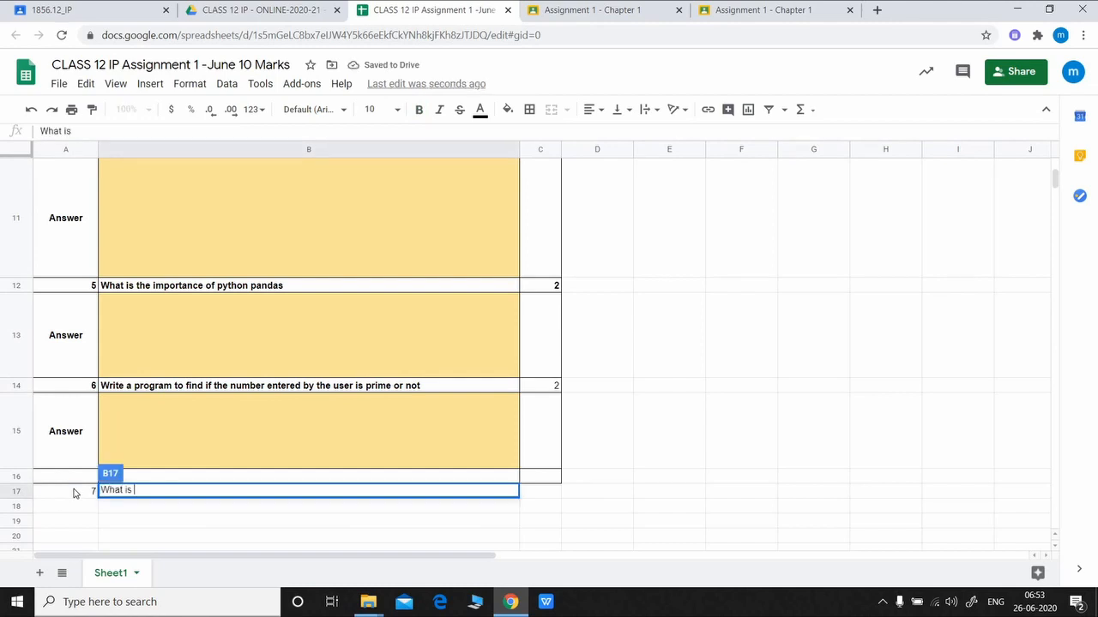
type("the advantage of of pands libarary over excel")
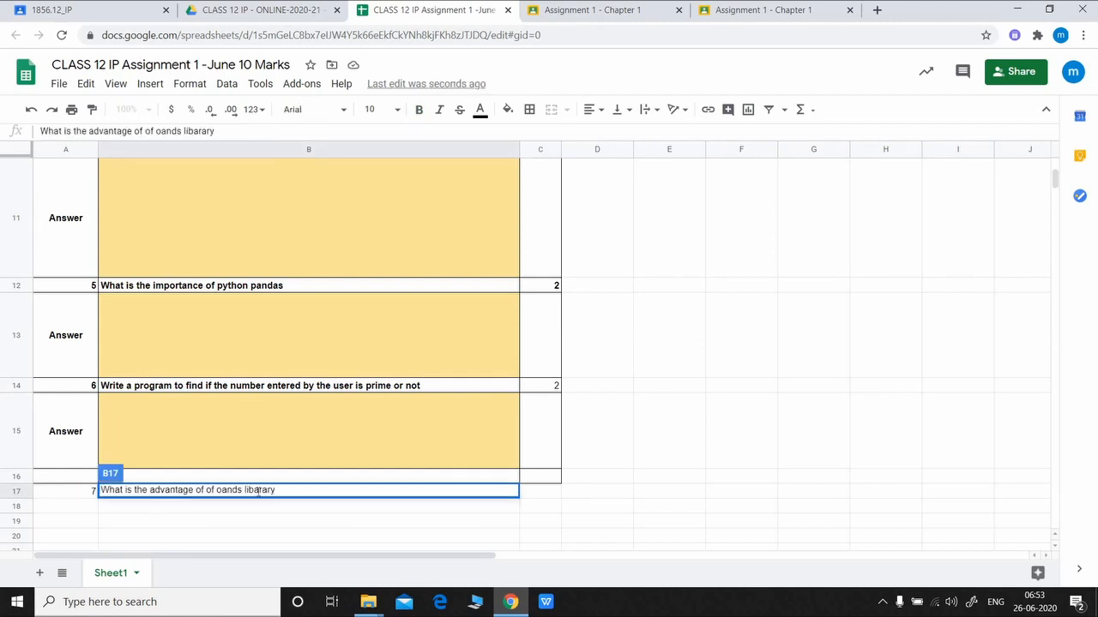
left_click(549, 492)
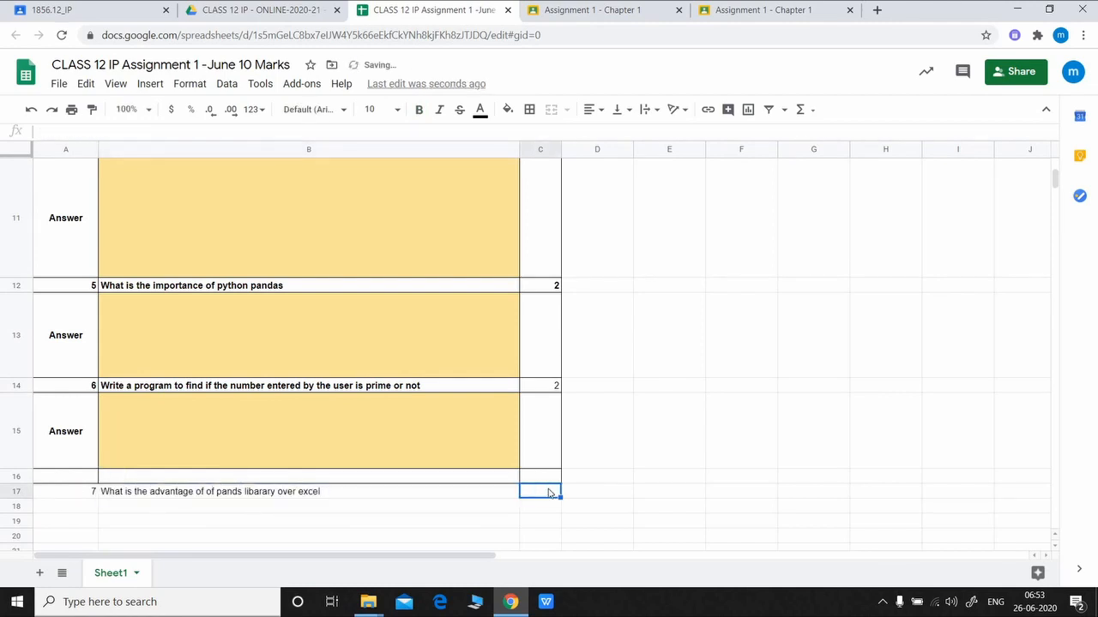
type("2")
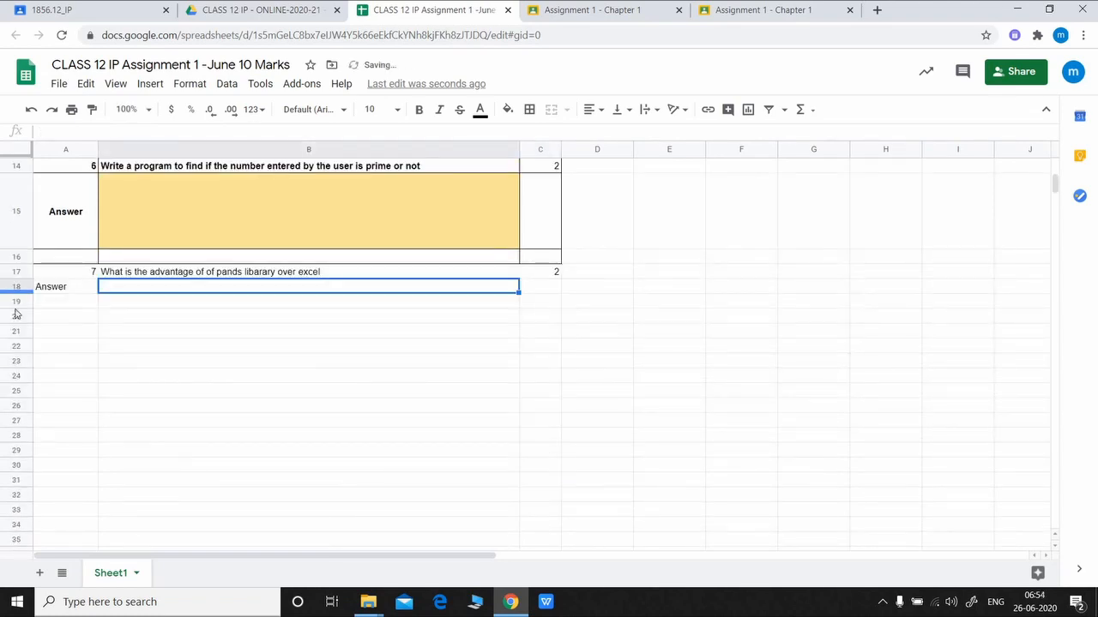
Make row 18 taller for the answer, centre and bold its Answer label, and bold the question 7 text.
left_click_drag(12, 338, 12, 377)
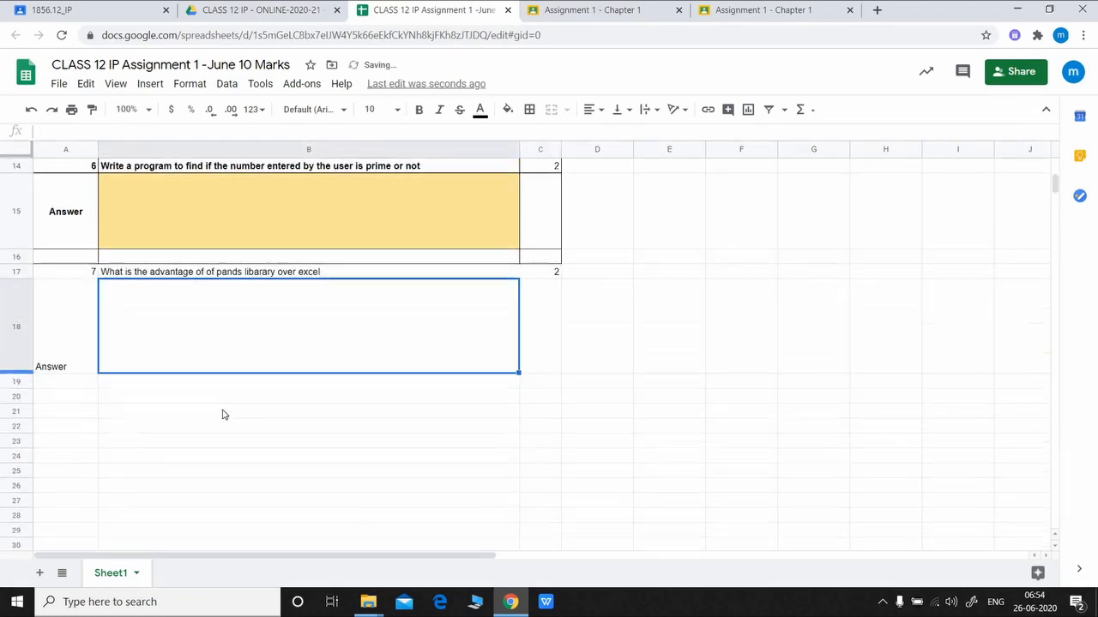
left_click(49, 341)
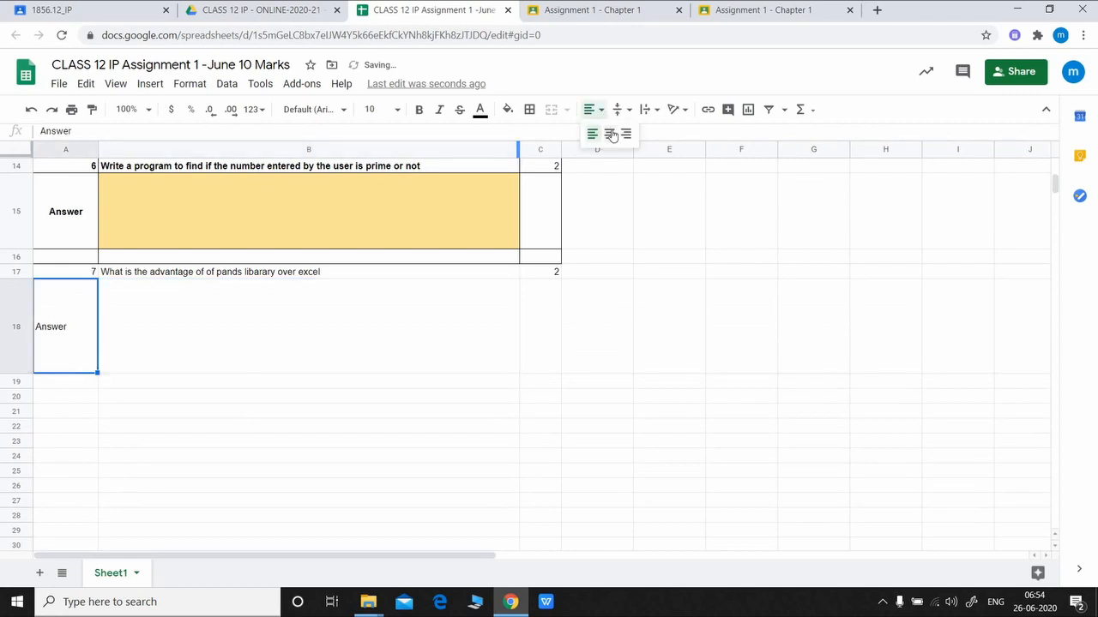
left_click(609, 133)
key("ctrl+b")
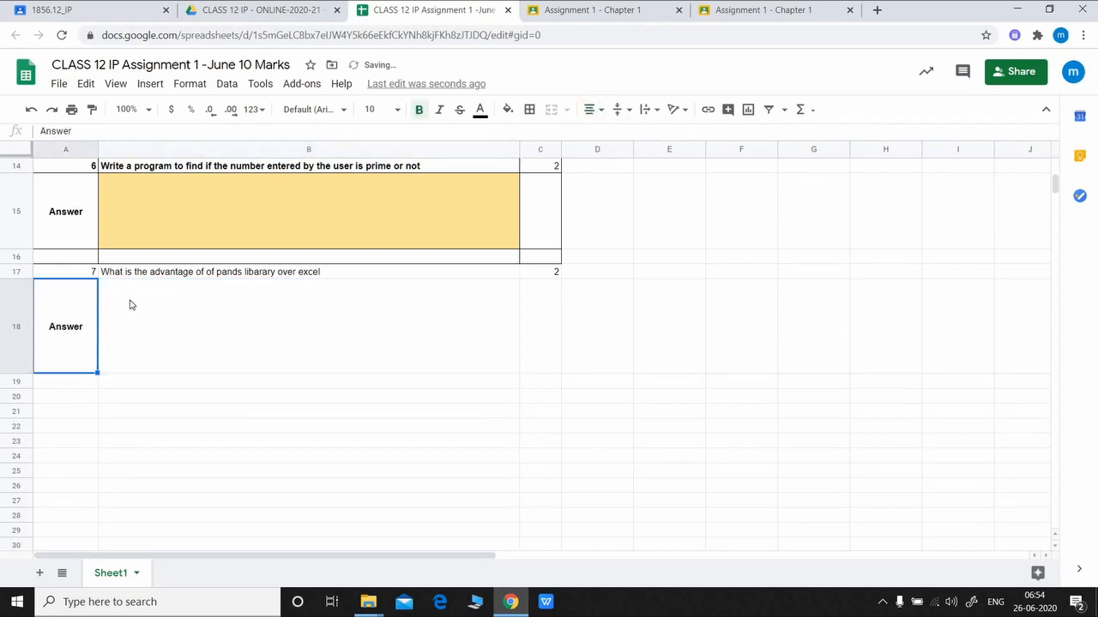
left_click(170, 278)
key("ctrl+b")
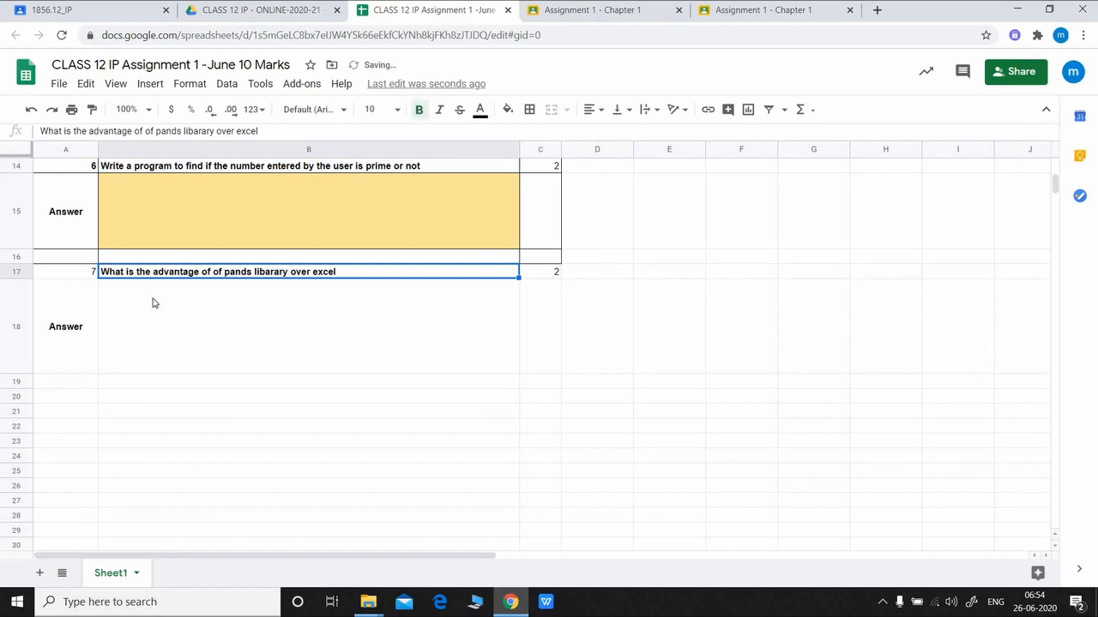
Fill answer cell B18 with the same light yellow as the other answer cells.
left_click(154, 302)
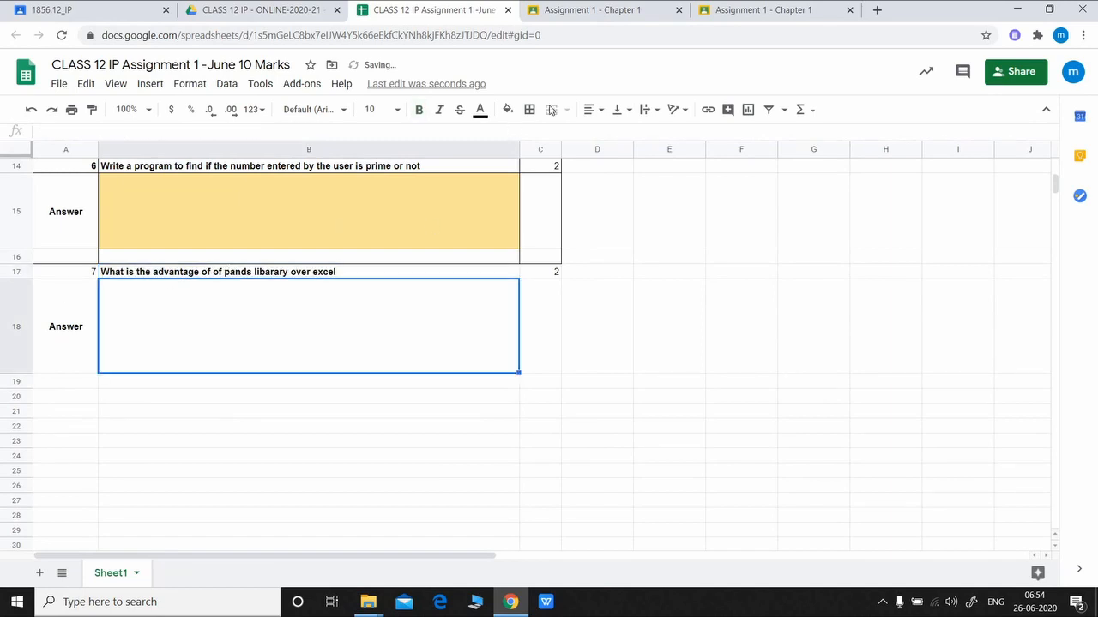
left_click(507, 109)
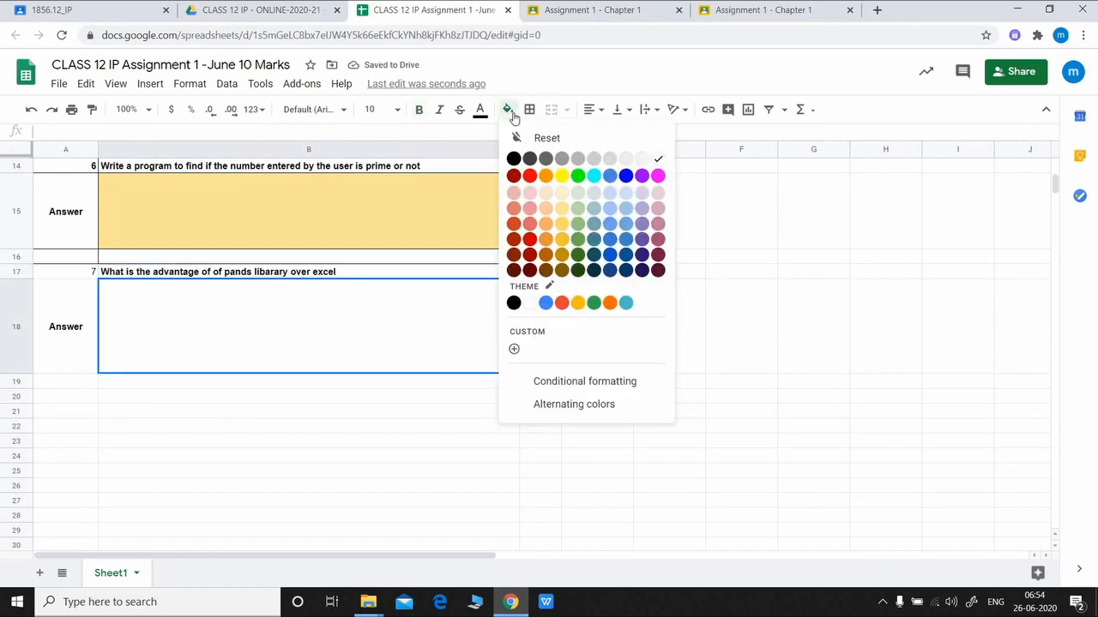
left_click(562, 209)
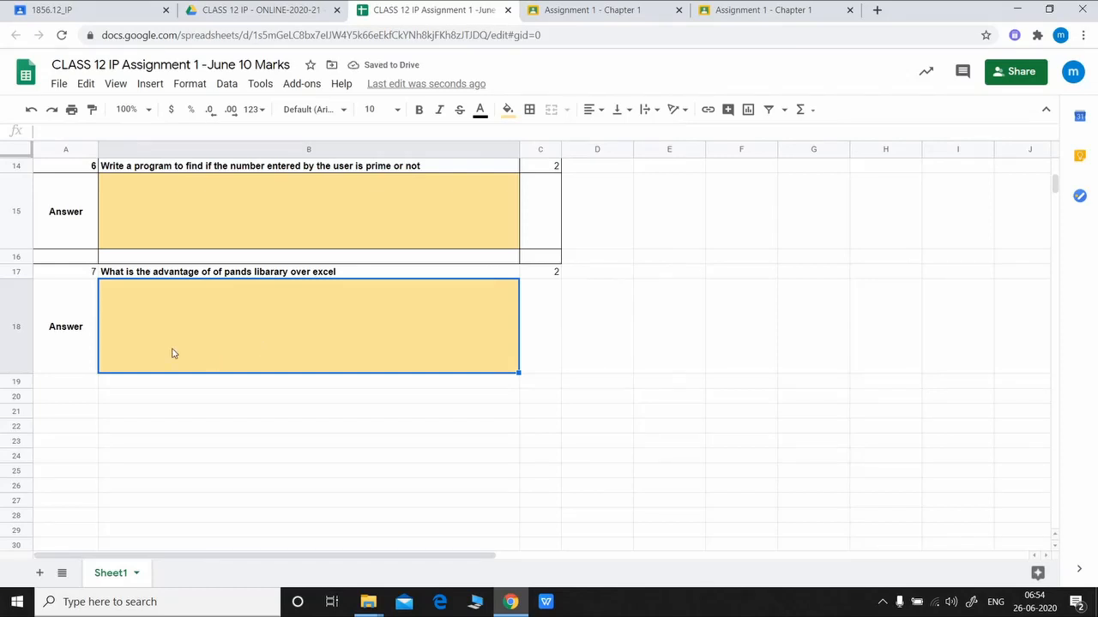
Apply all borders to the question 7 block, A17:C18.
left_click_drag(59, 277, 540, 360)
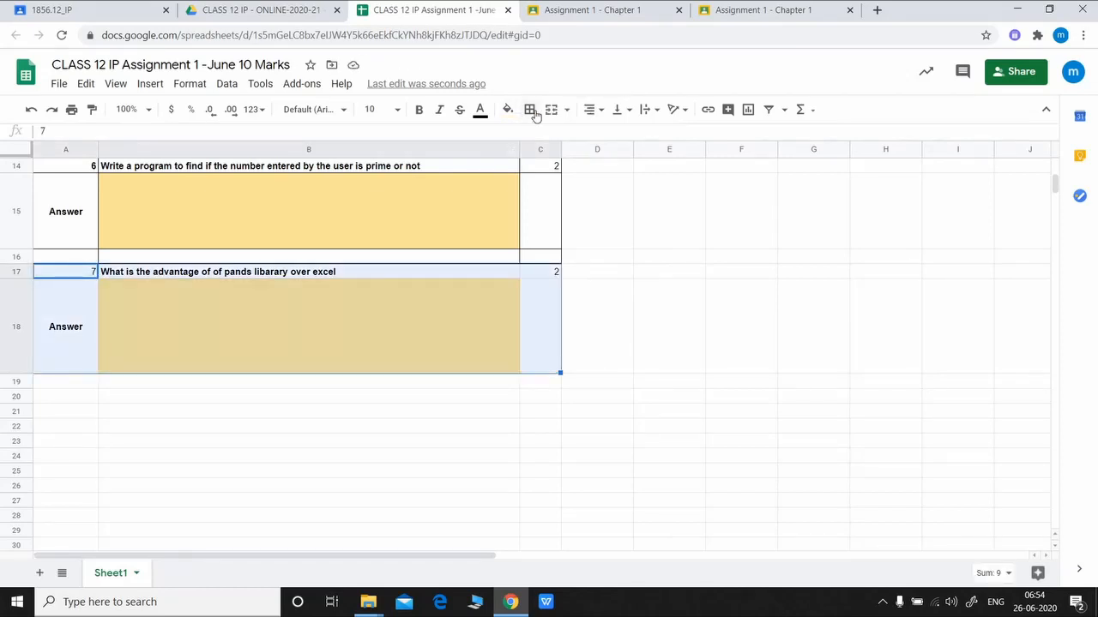
left_click(530, 109)
left_click(536, 138)
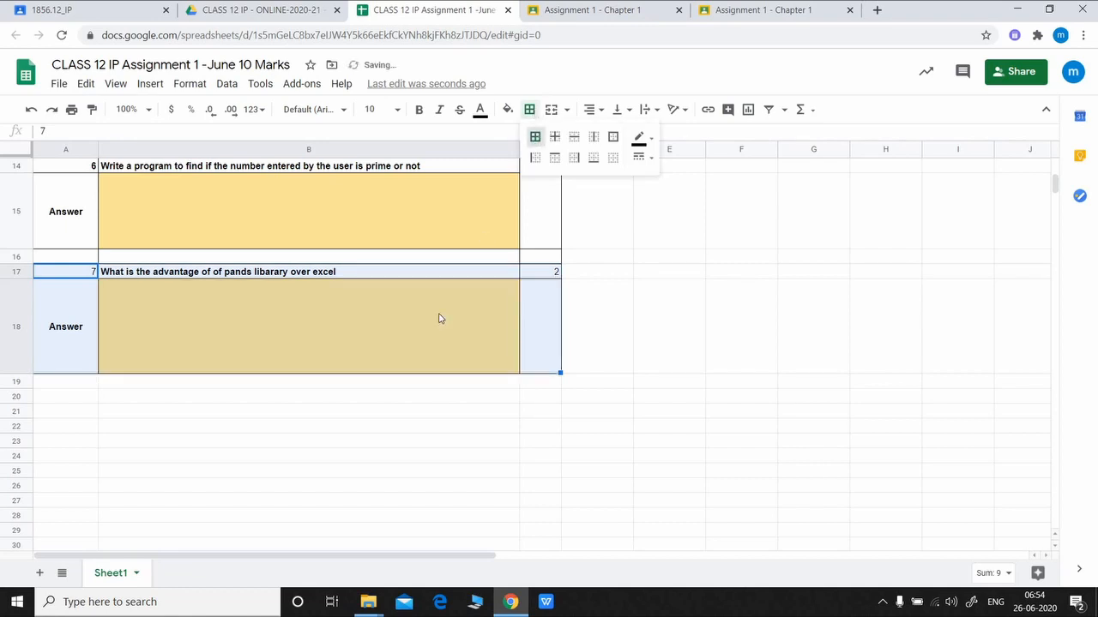
left_click(378, 441)
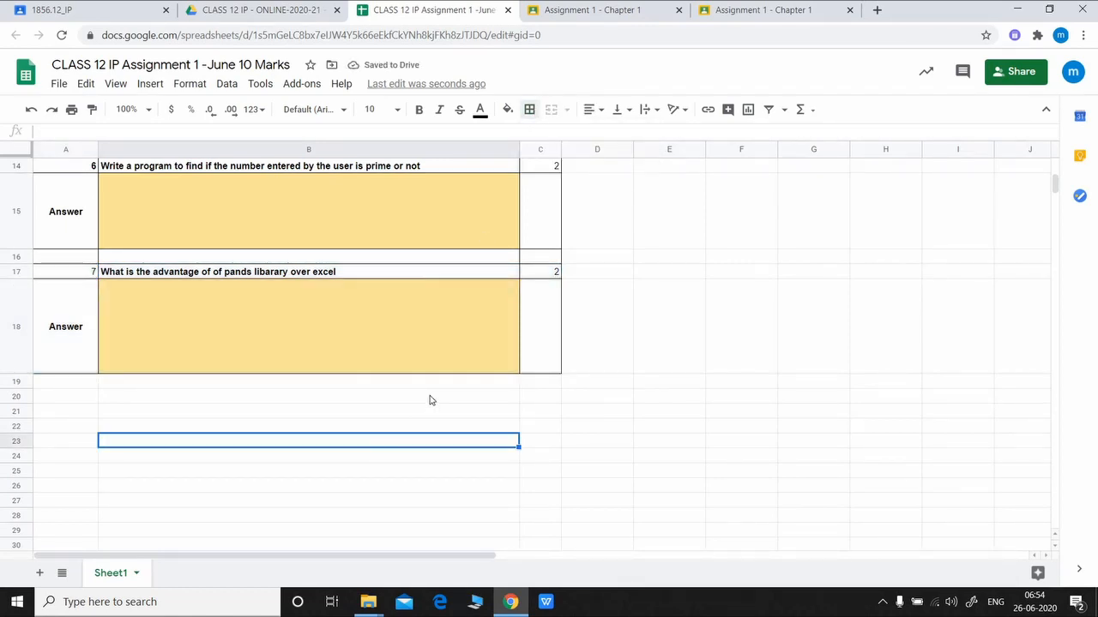
scroll(429, 399, "up", 5)
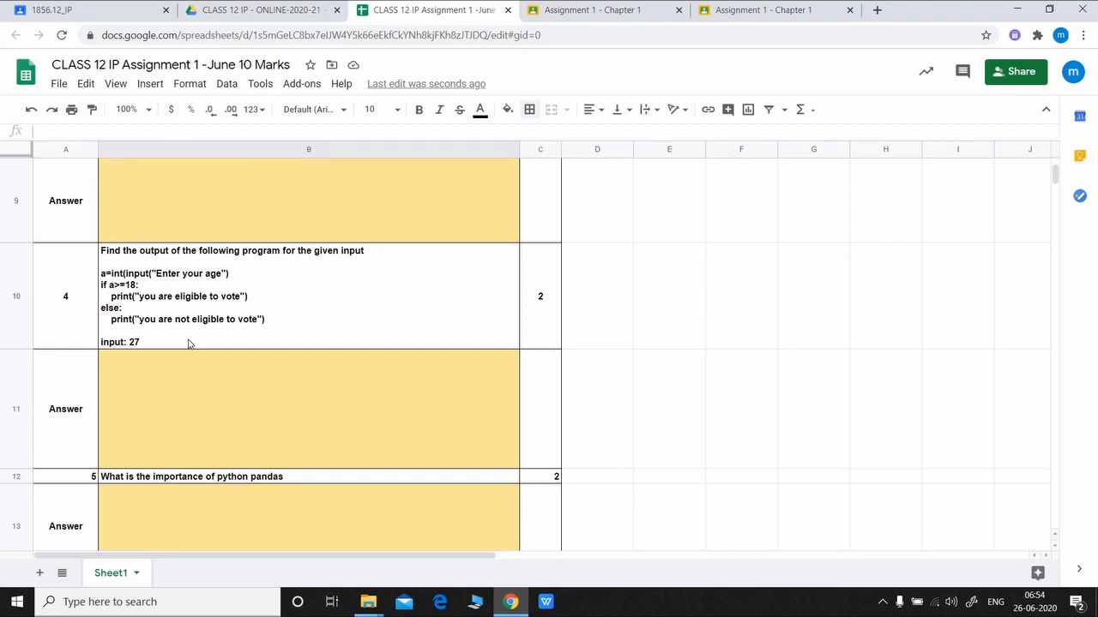
scroll(233, 347, "down", 3)
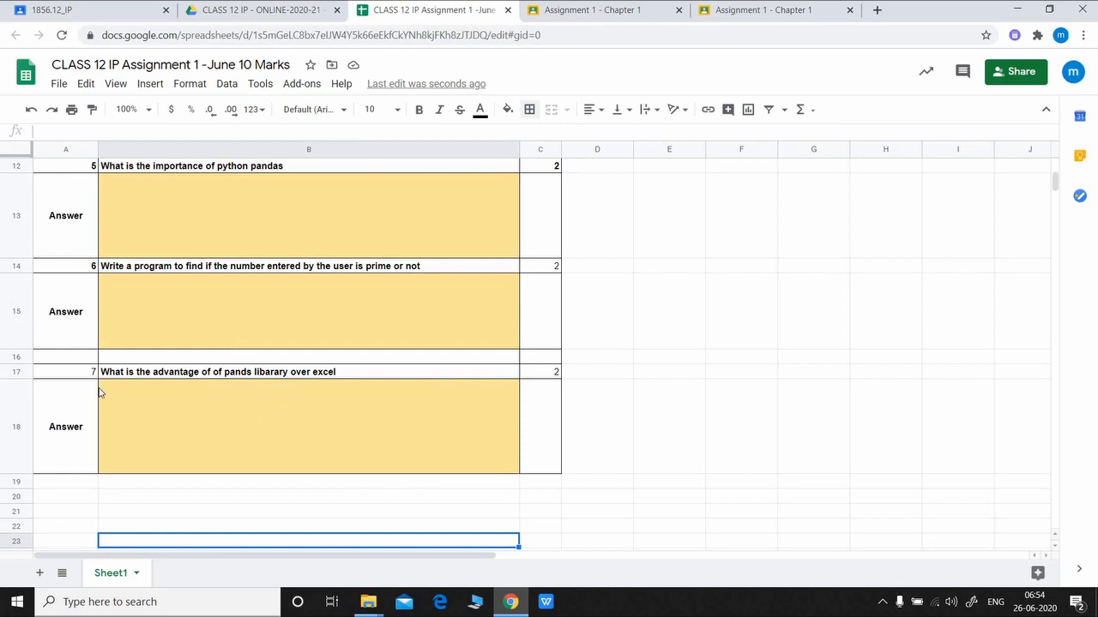
left_click(210, 271)
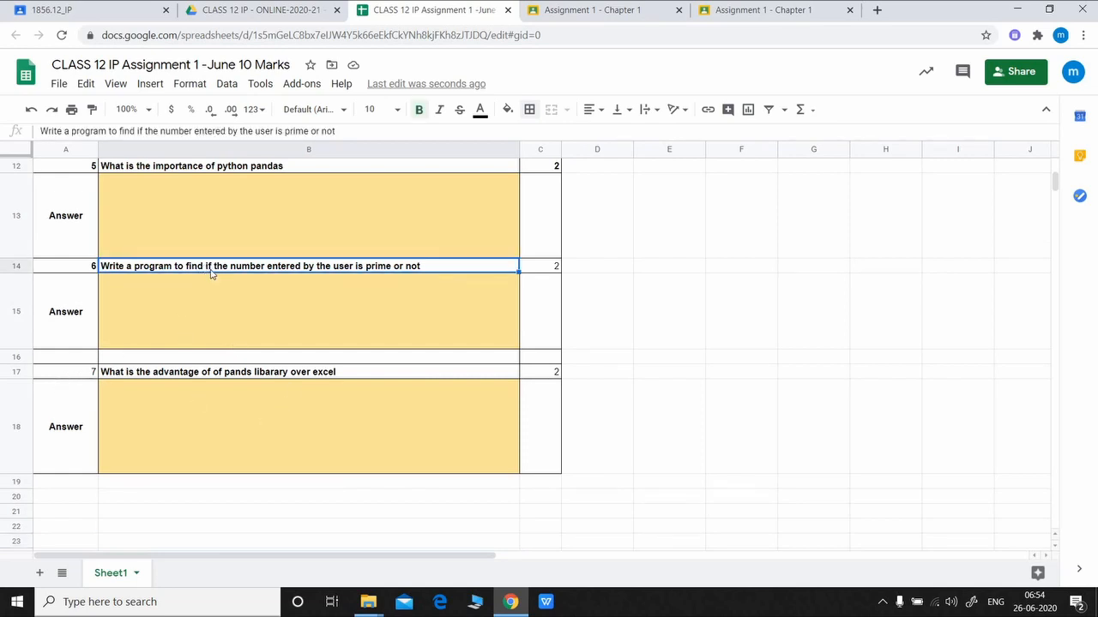
left_click(16, 375)
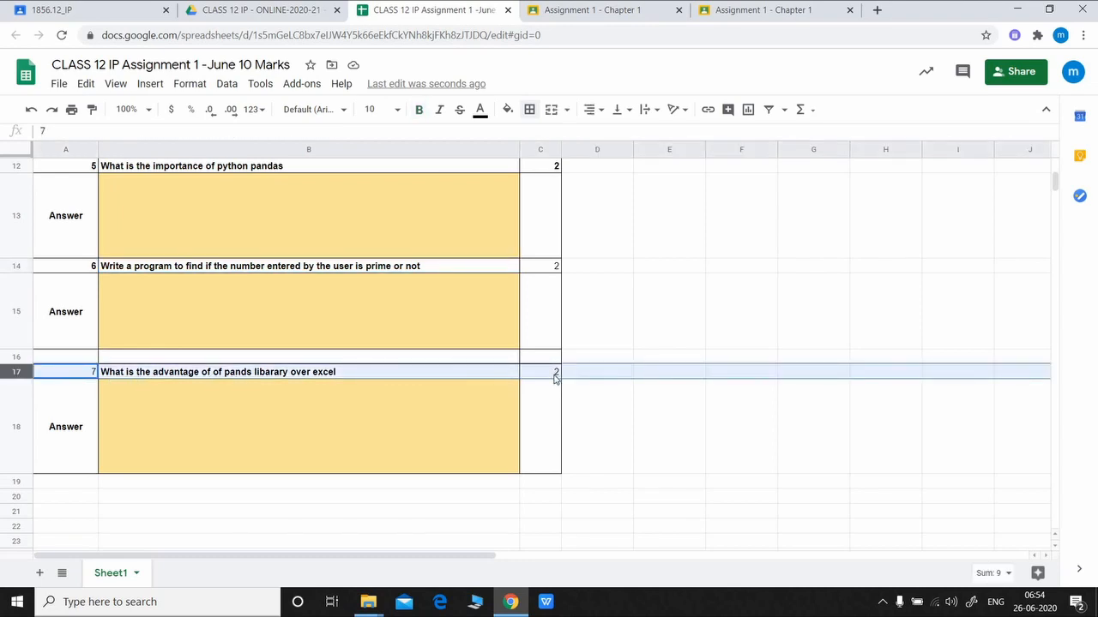
left_click(614, 418)
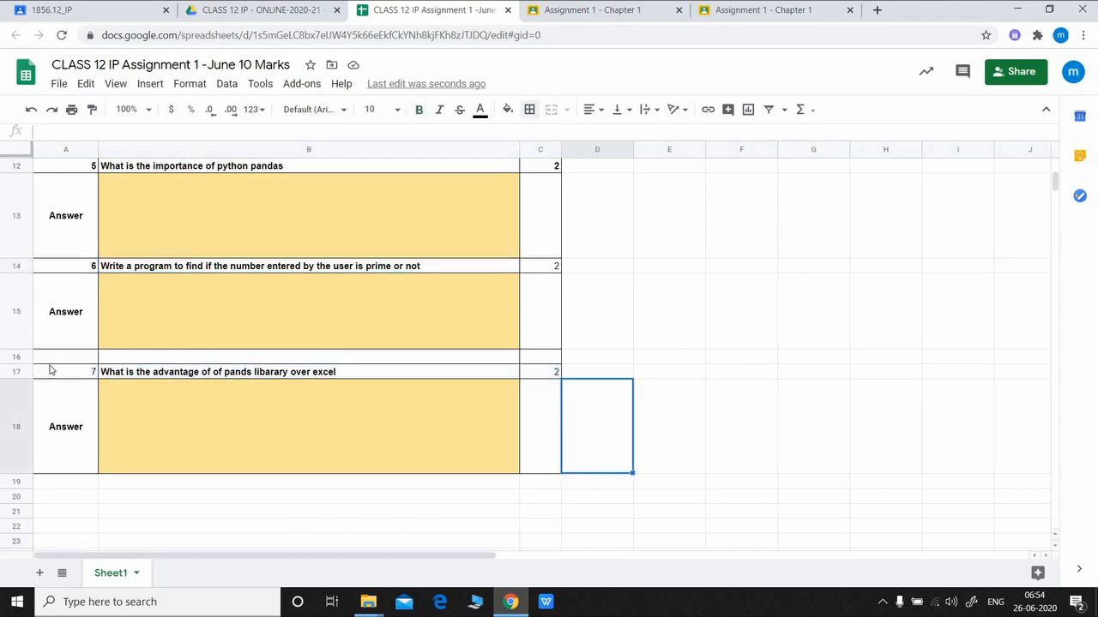
Protect range A17:C17 with the description "question 7" and restrict its editing to Only you.
left_click_drag(139, 374, 551, 374)
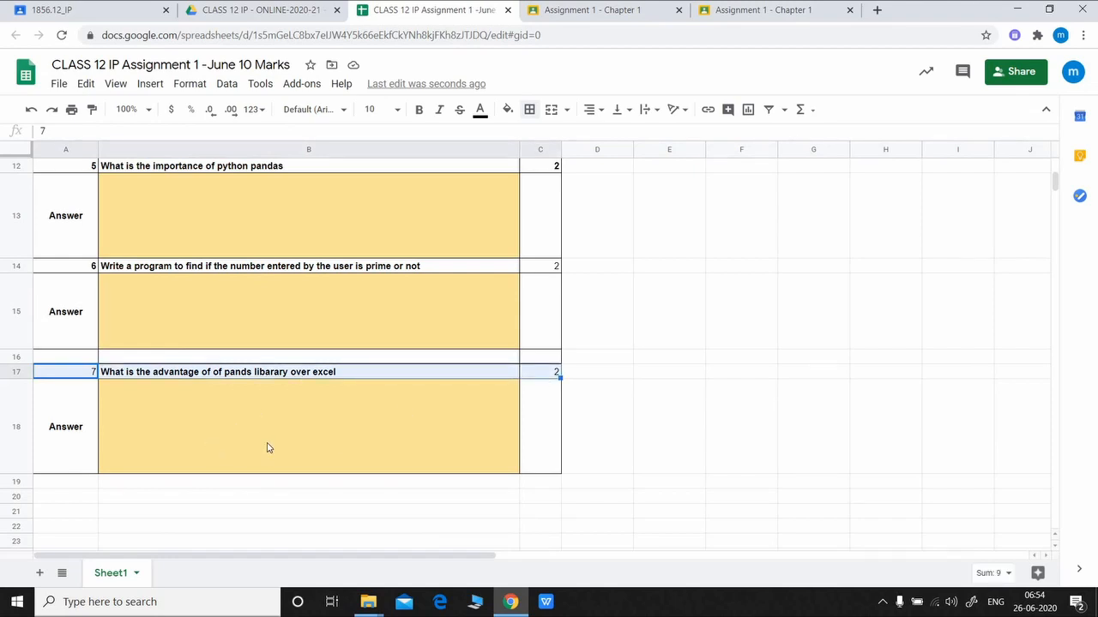
left_click(229, 84)
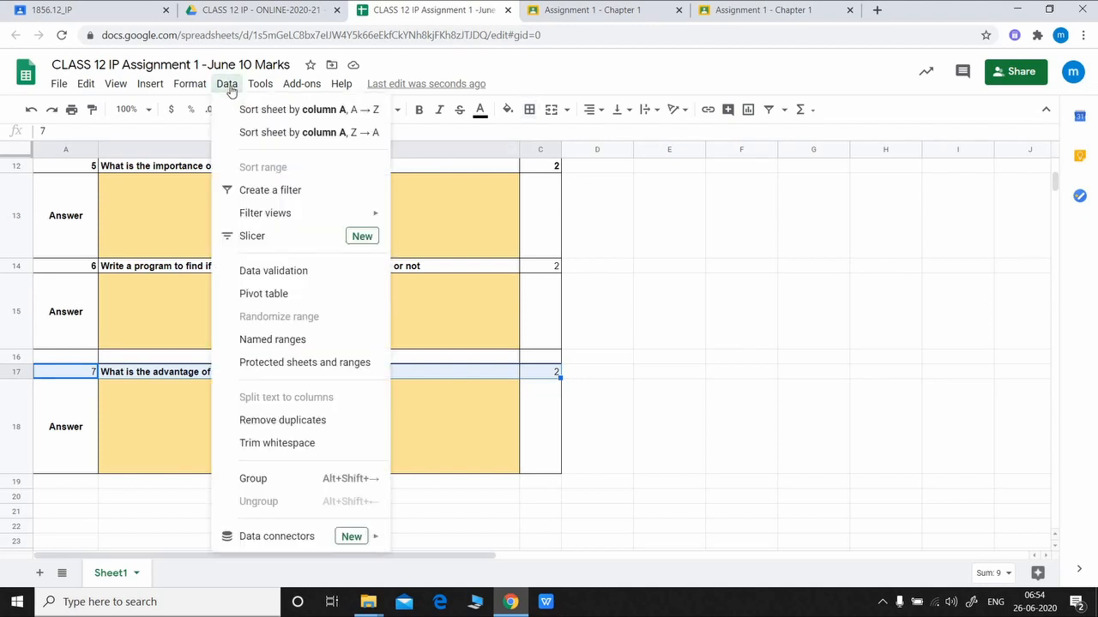
left_click(291, 364)
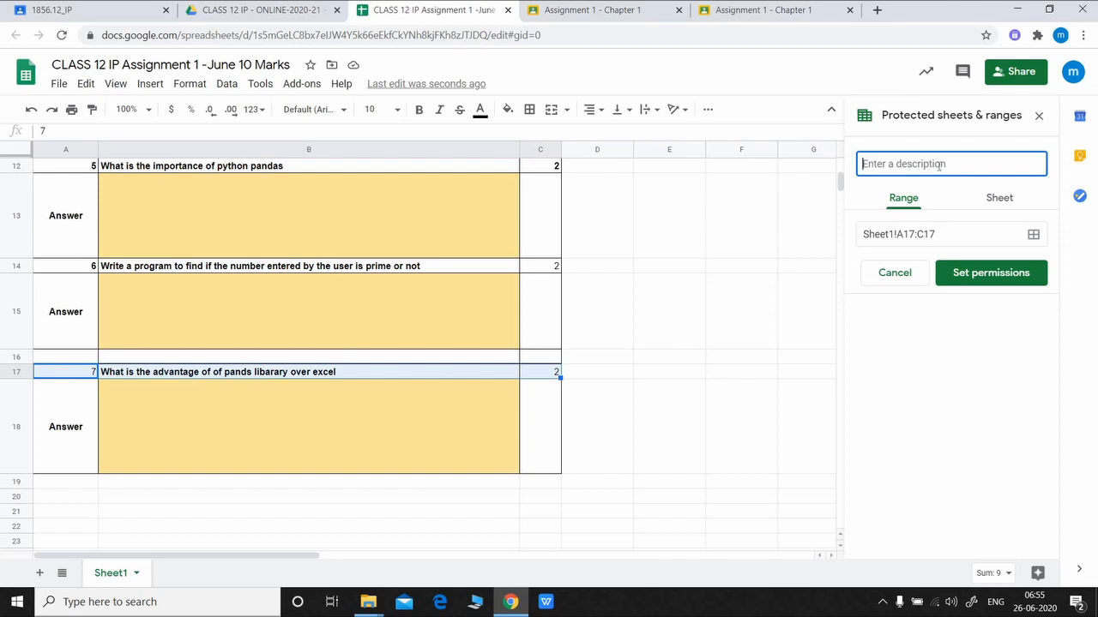
type("question 7")
left_click(970, 275)
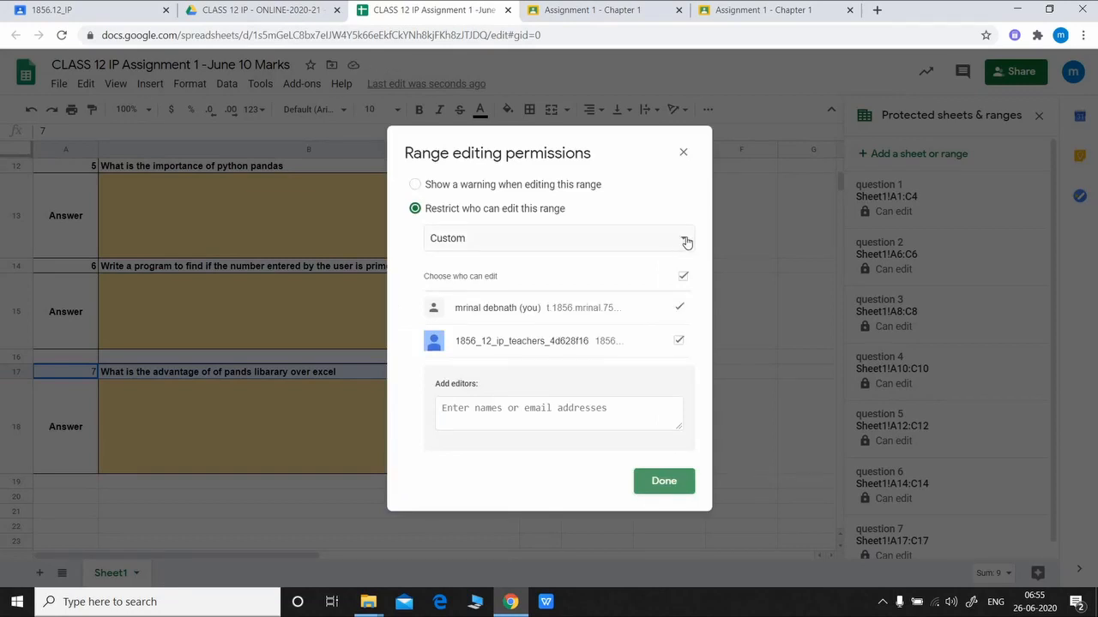
left_click(686, 240)
left_click(494, 218)
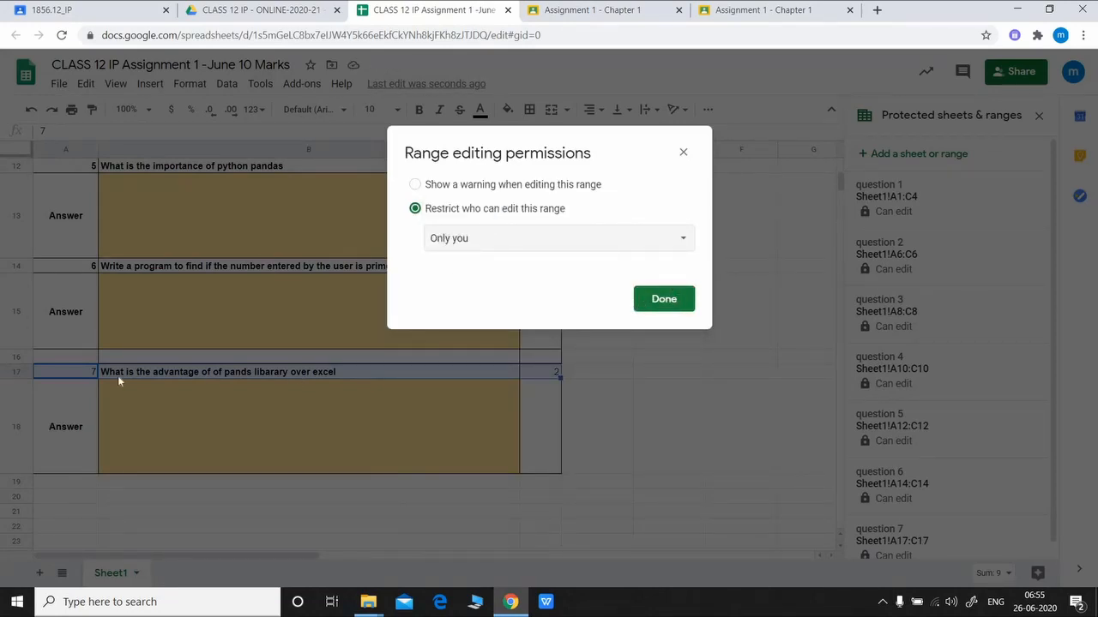
left_click(664, 299)
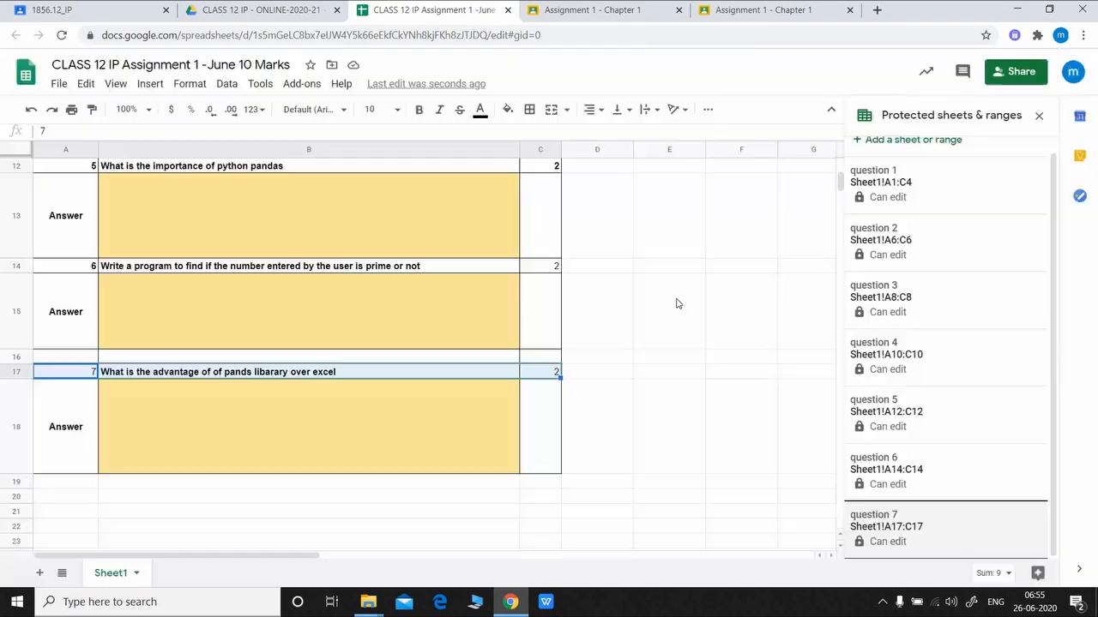
Review the spreadsheet's title, its questions down to question 7, and the data command for protecting sheets and ranges.
scroll(621, 319, "up", 5)
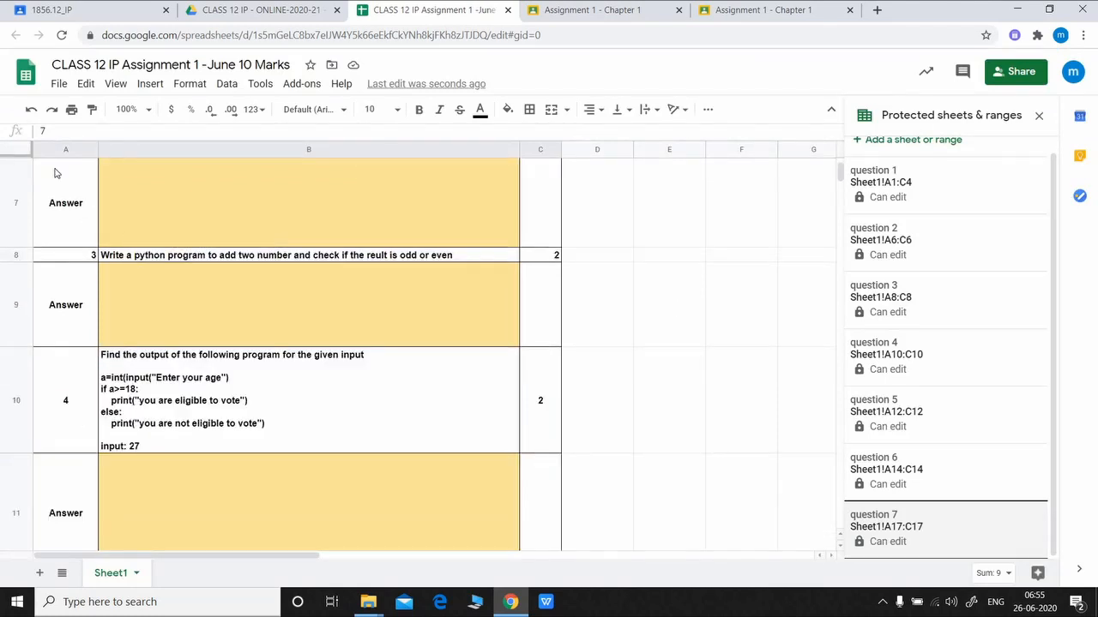
left_click(154, 66)
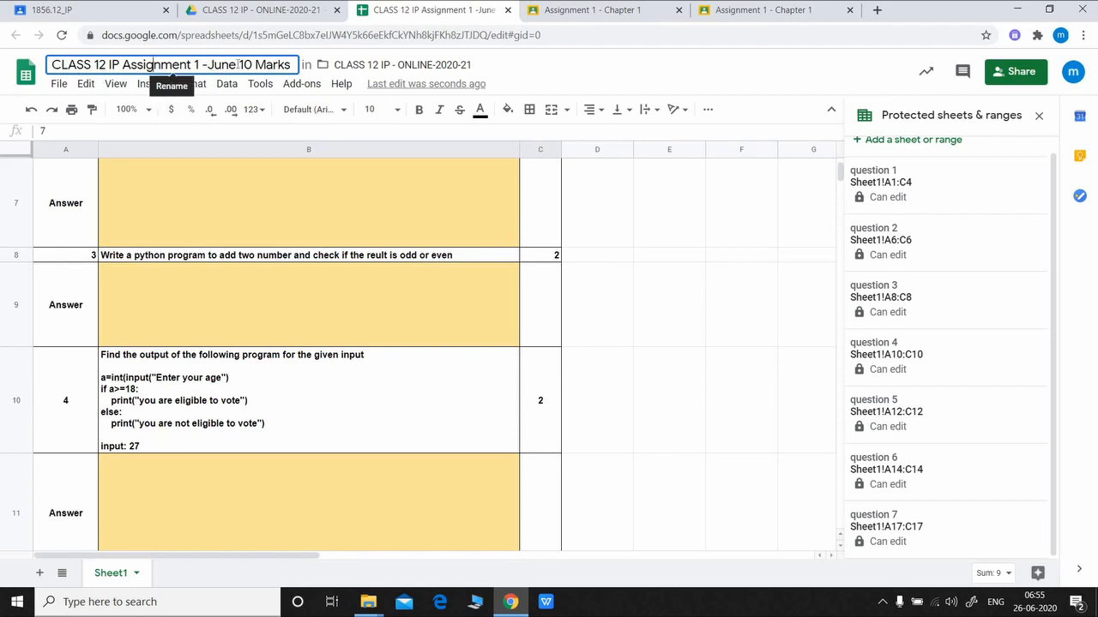
left_click(668, 80)
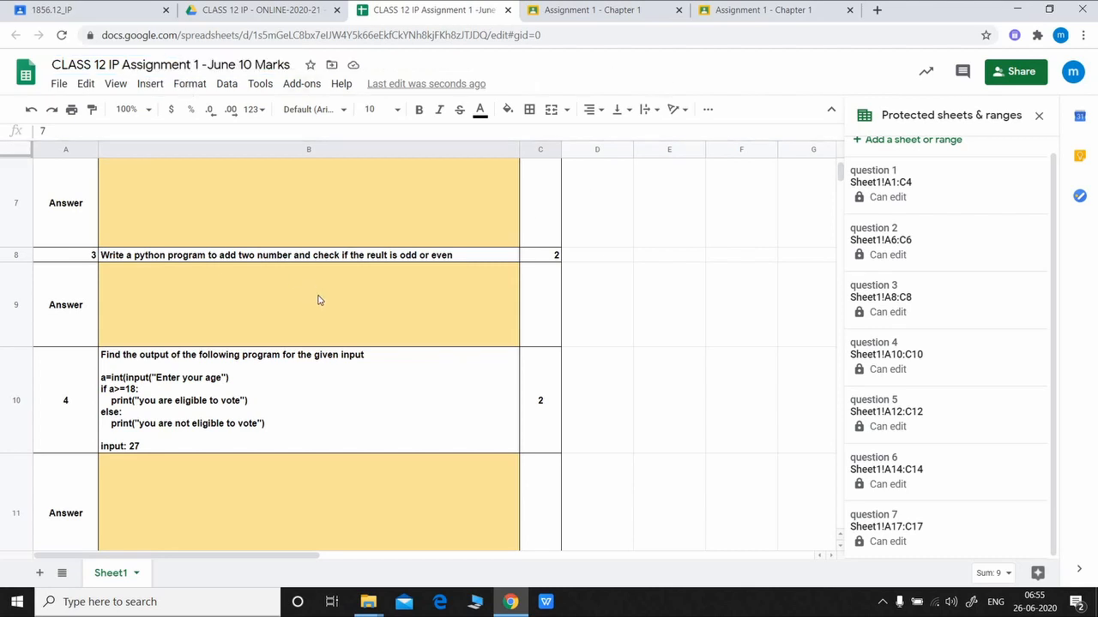
scroll(317, 300, "down", 3)
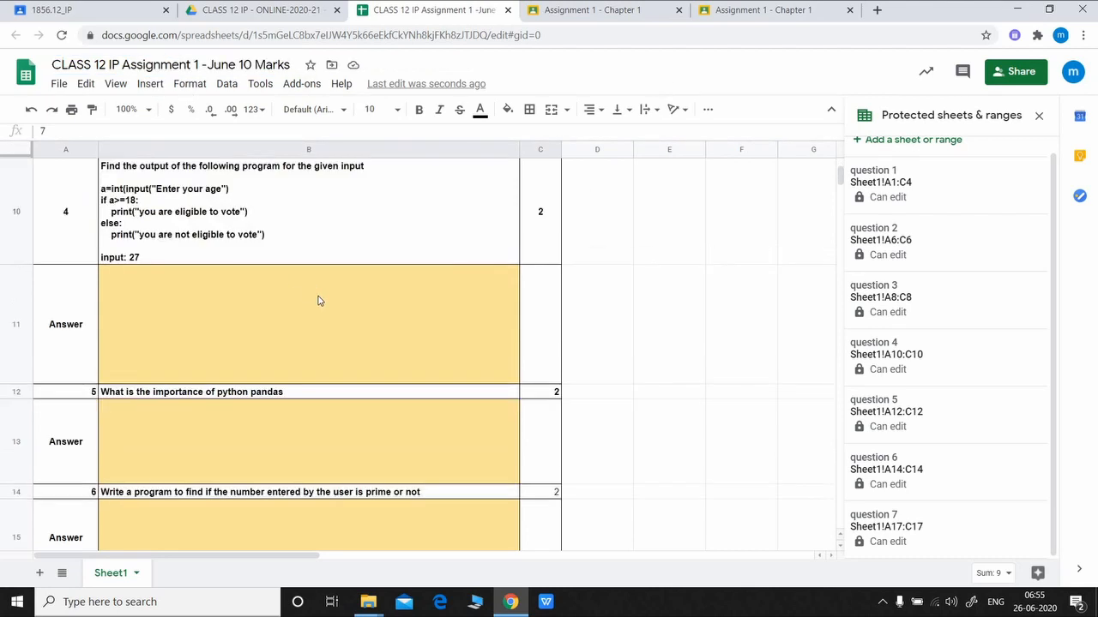
scroll(317, 300, "down", 3)
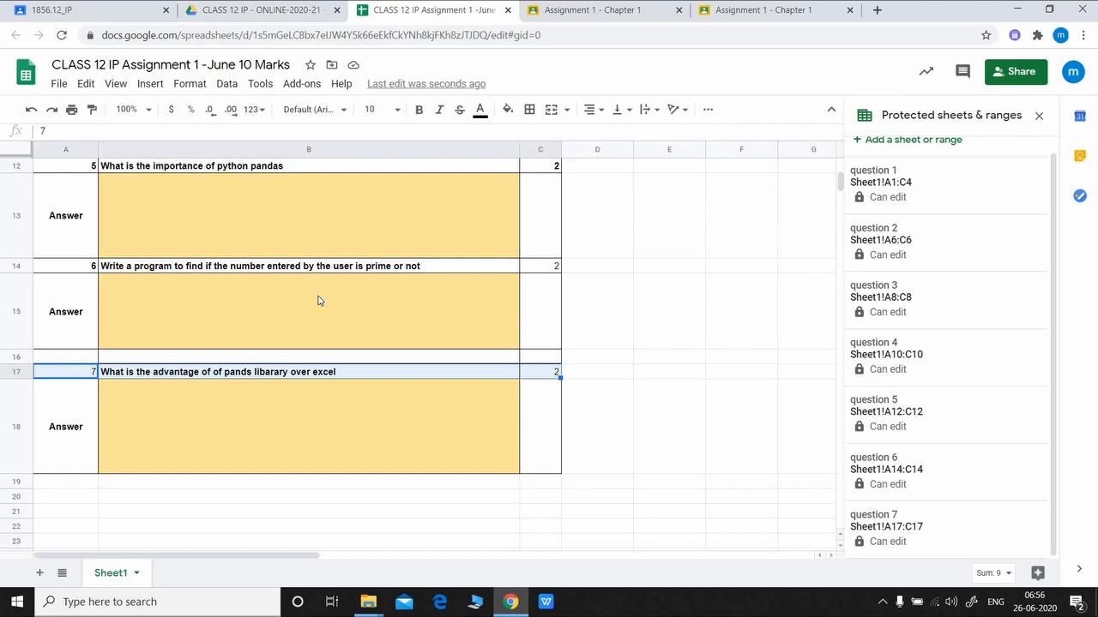
left_click(472, 268)
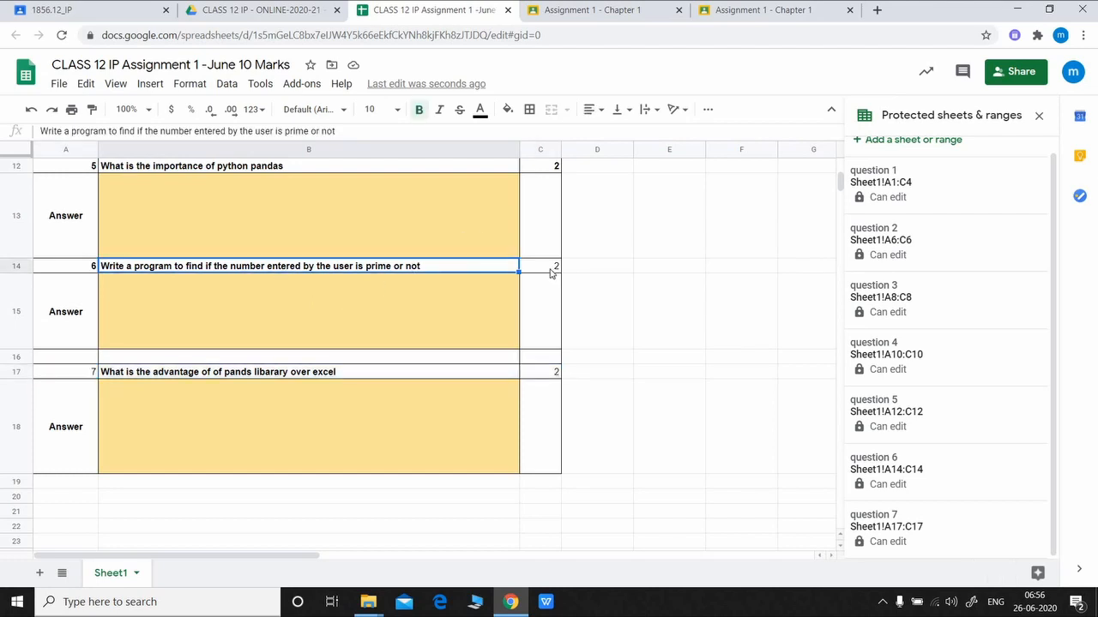
left_click(228, 84)
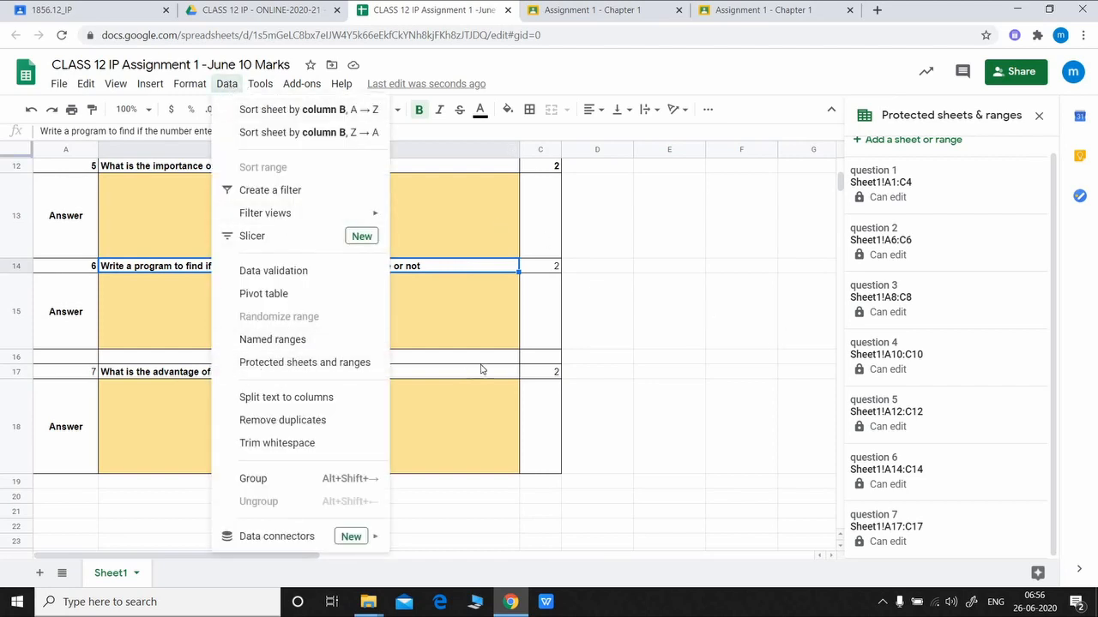
left_click(674, 338)
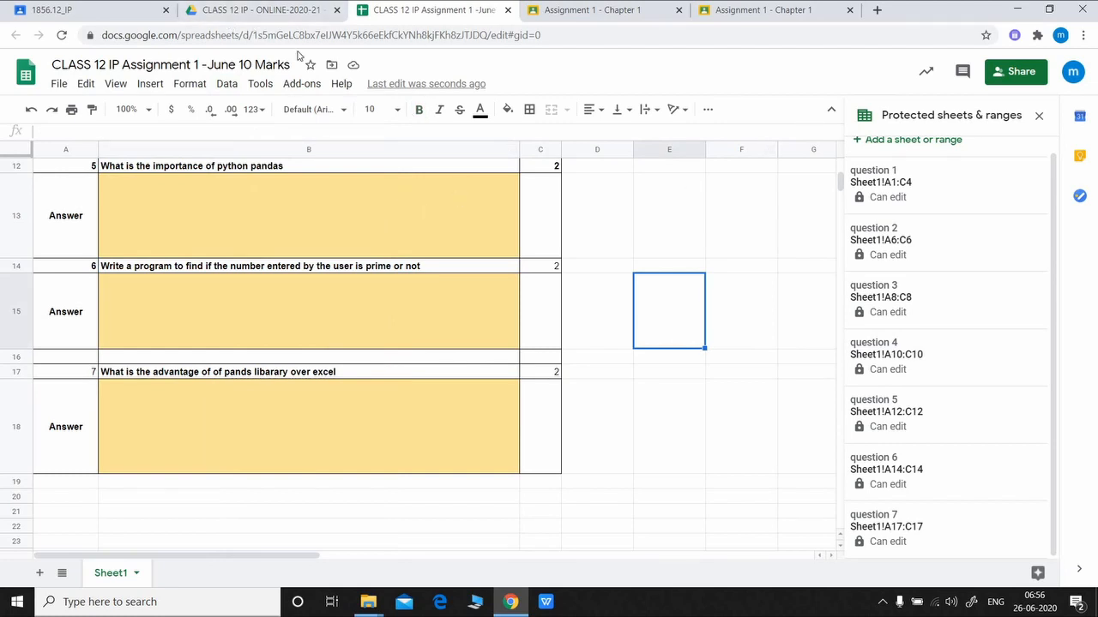
Switch to the CLASS 12 IP - ONLINE-2020-21 folder in Google Drive, and from there to the 1856.12_IP class in Google Classroom.
left_click(276, 9)
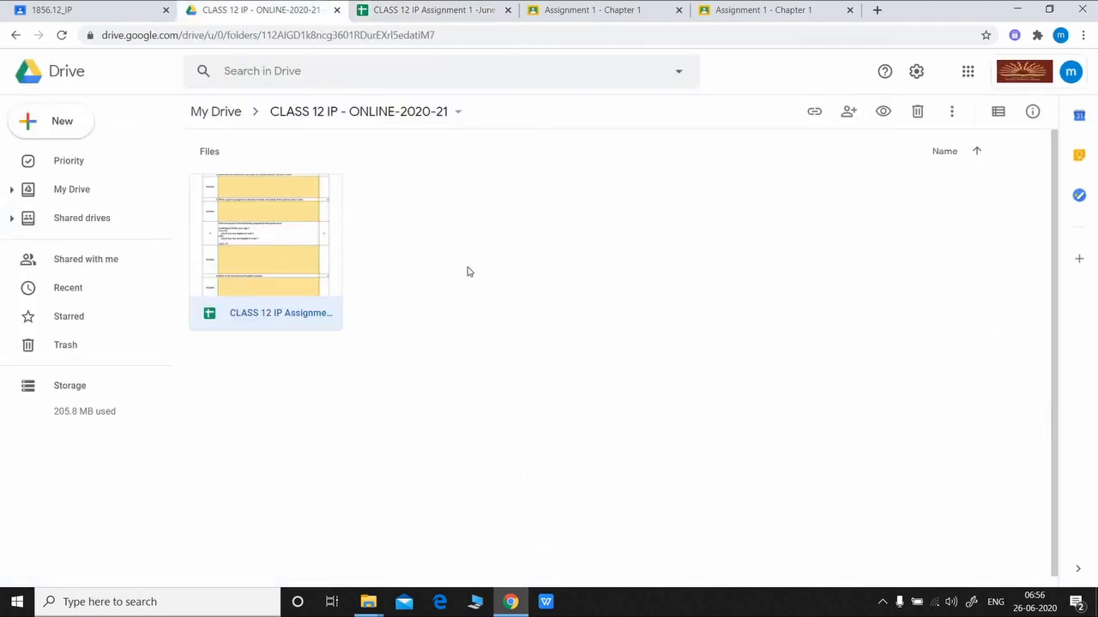
left_click(427, 277)
left_click(93, 17)
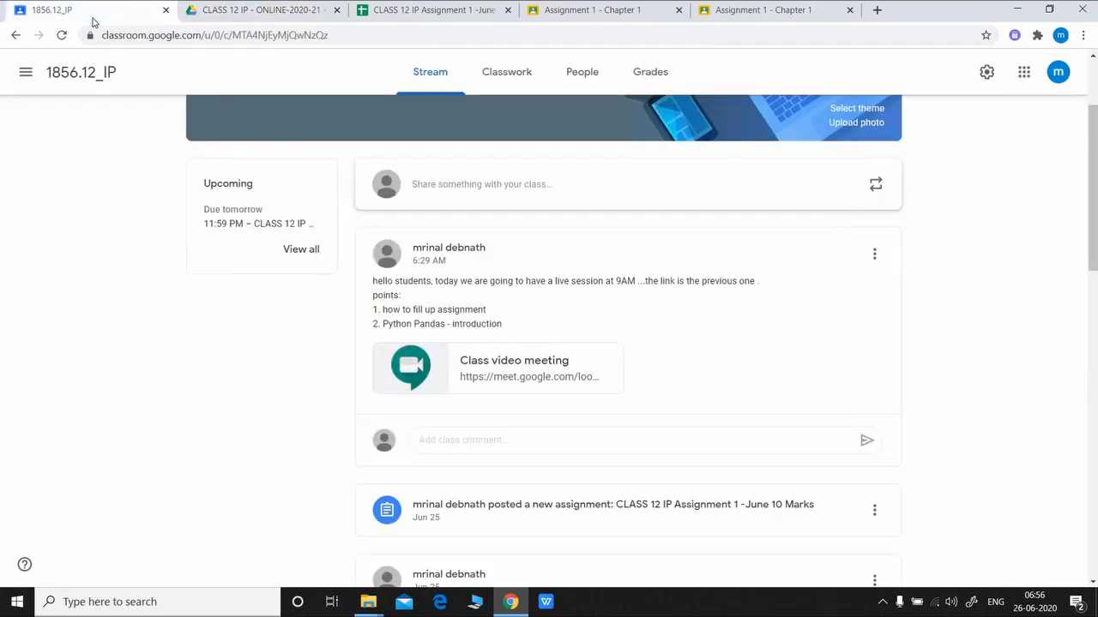
Create a new assignment in the 1856.12_IP classwork, titled "dummy assignment june - class 12 Ip".
left_click(506, 74)
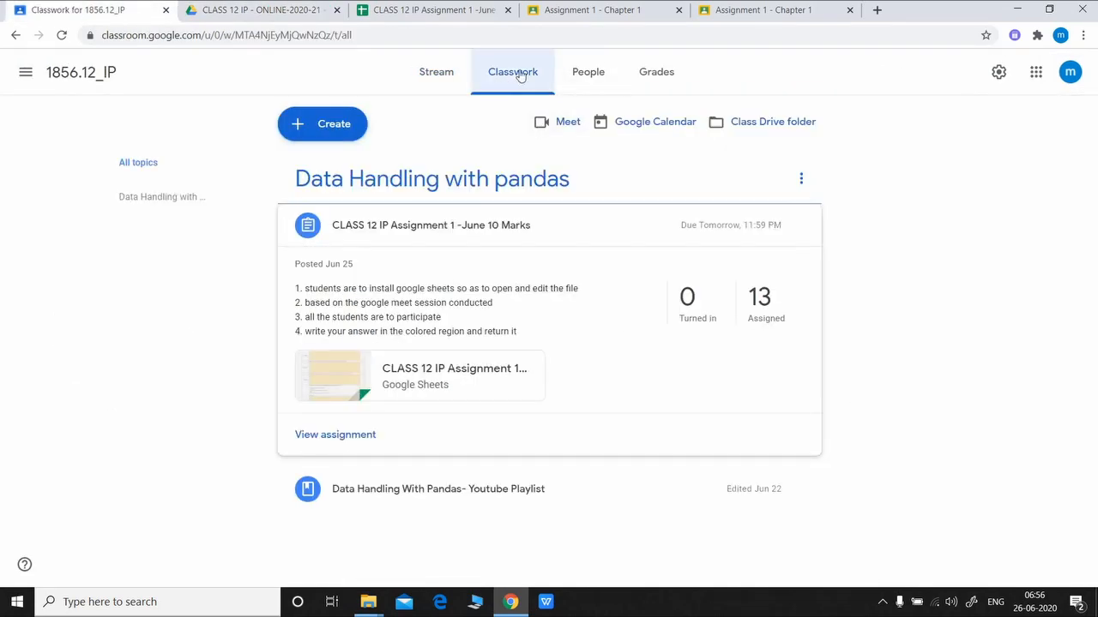
left_click(322, 126)
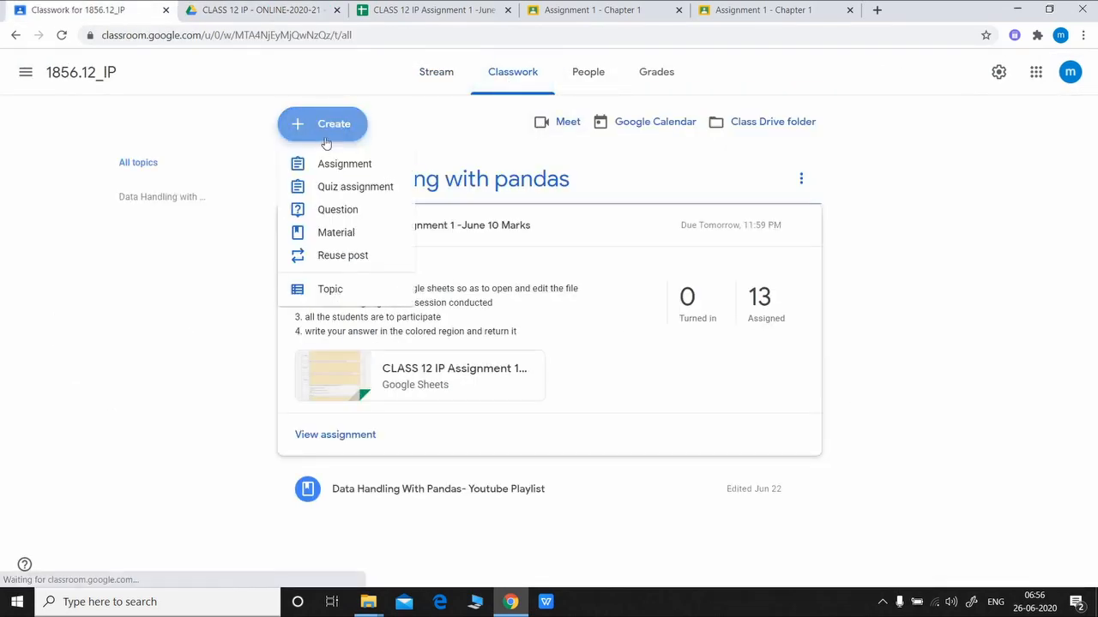
left_click(336, 166)
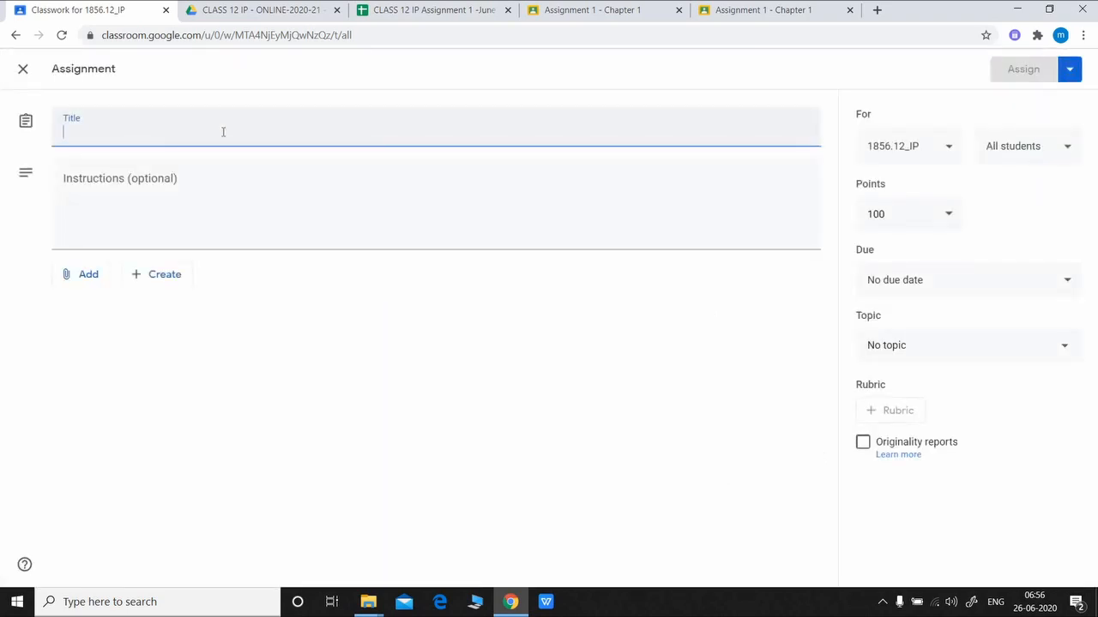
type("dum")
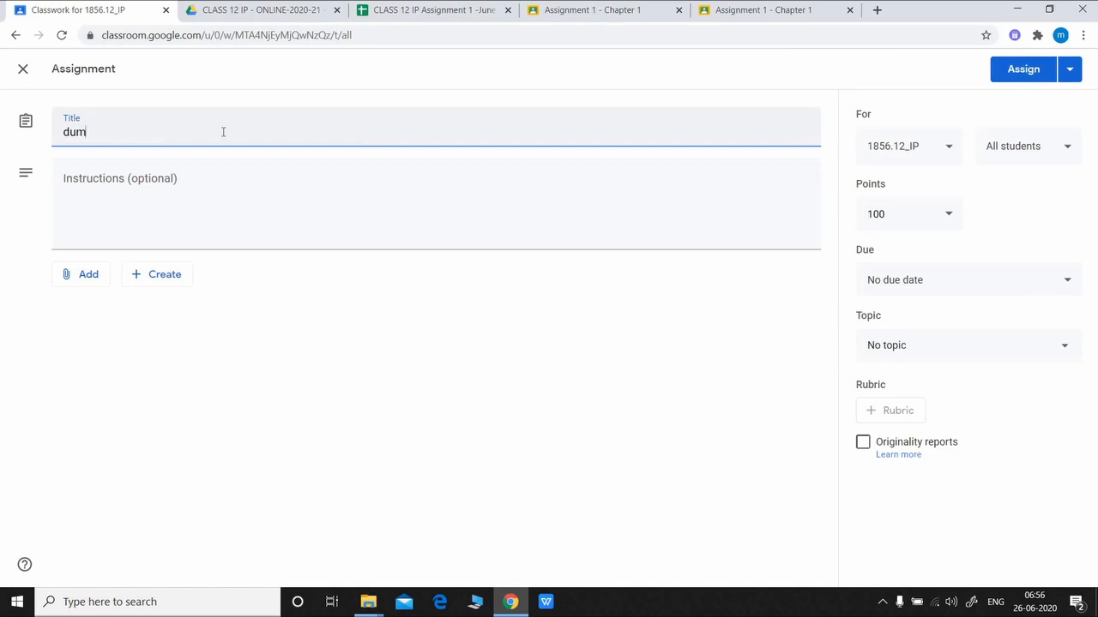
type("my assignment june - class 12 I")
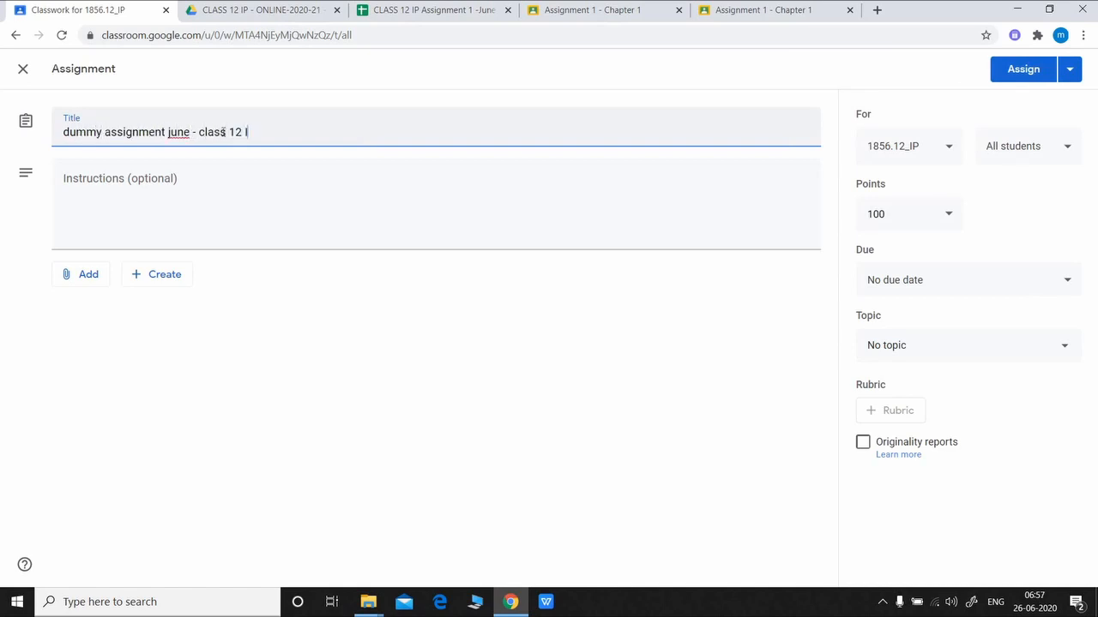
type("p")
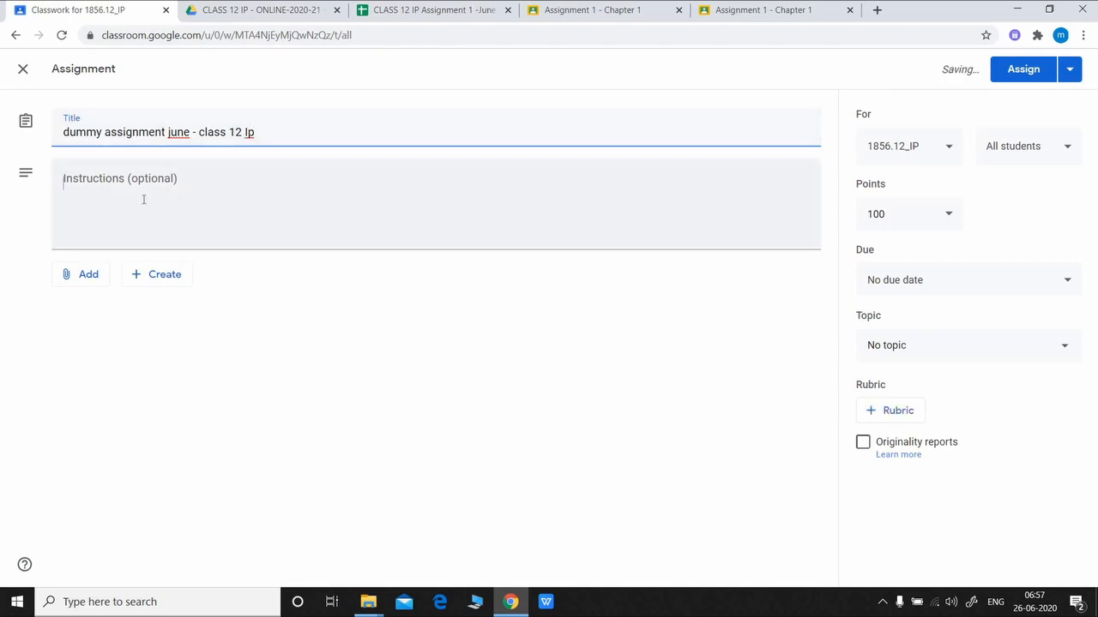
Enter three instruction lines: "Install google sheets on your phone", "fill the answer in the colored region" and "complete it ASAP".
left_click(143, 199)
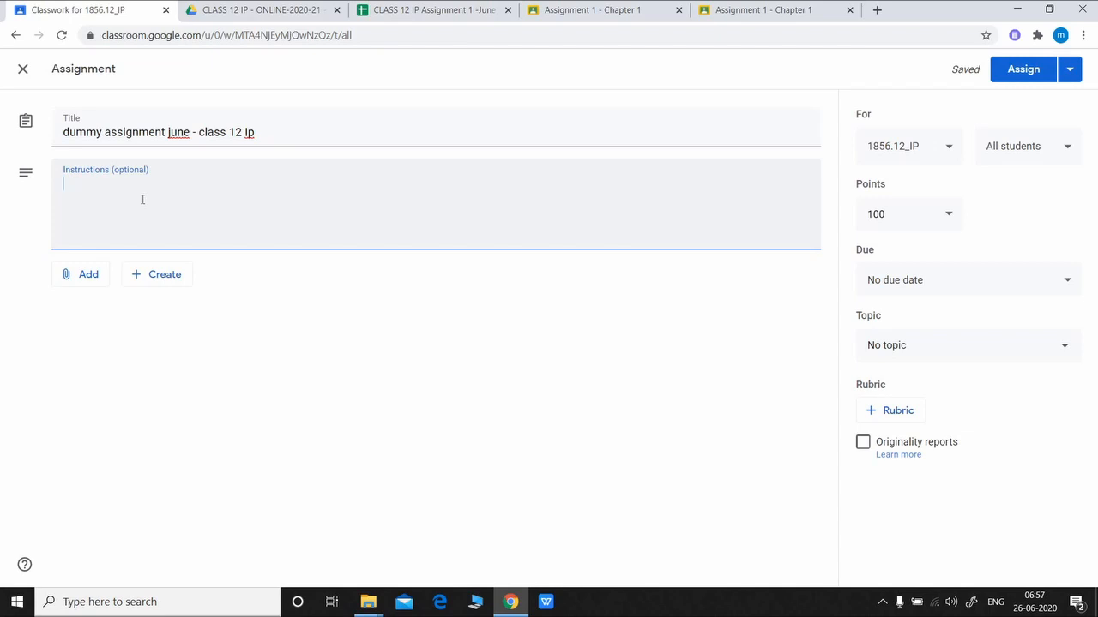
type("Install google sheets on your phone")
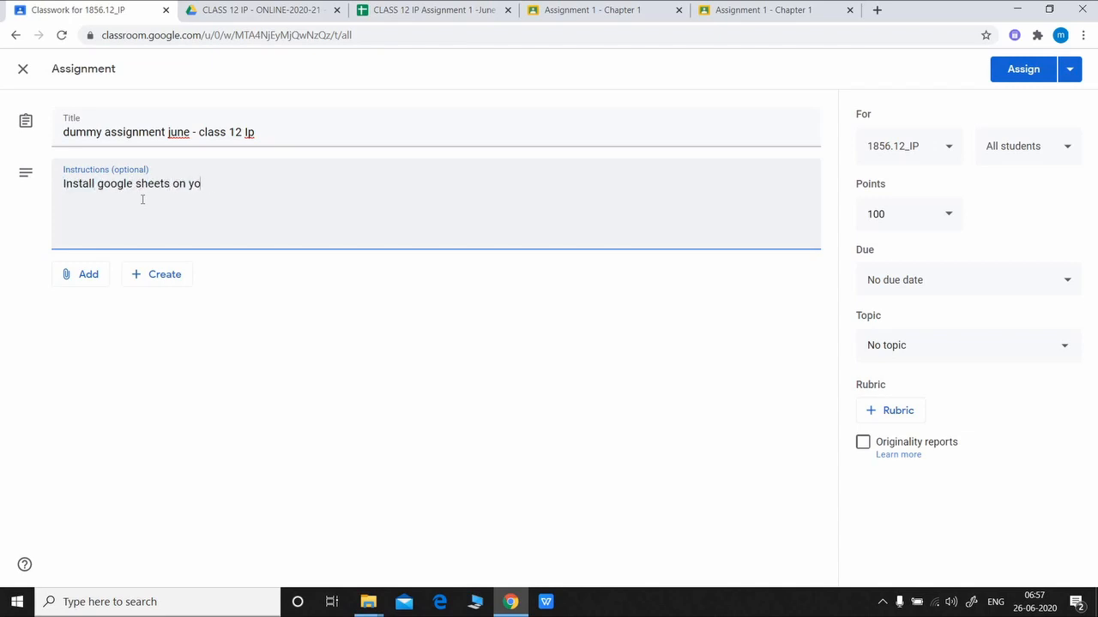
key("Return")
type("fill the answer in the cloured region")
right_click(190, 204)
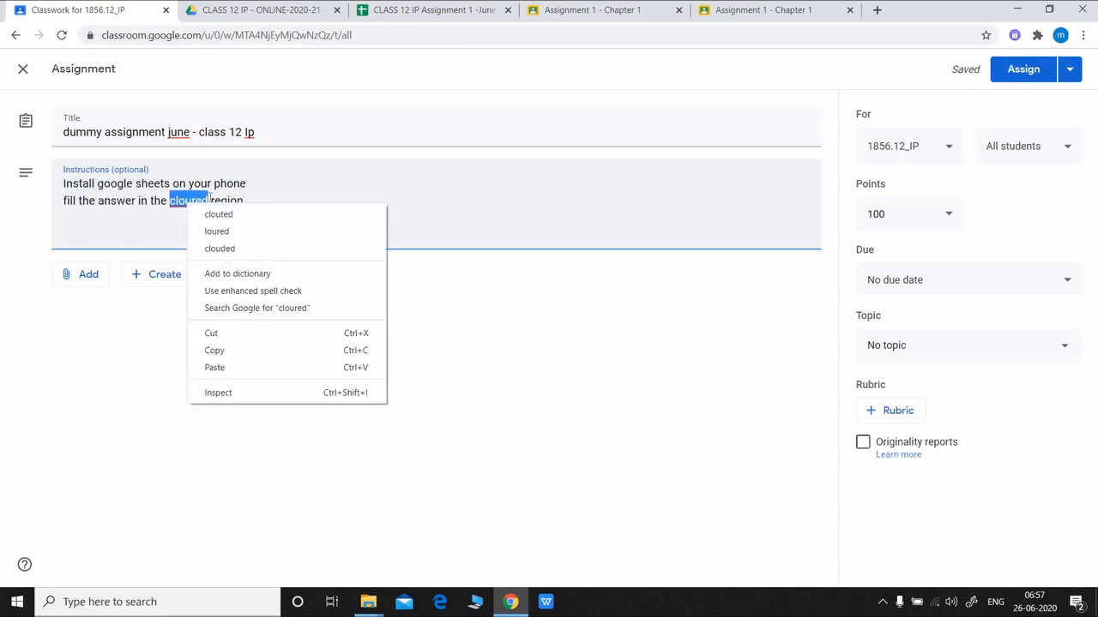
key("Escape")
key("BackSpace")
type("coloured")
double_click(189, 201)
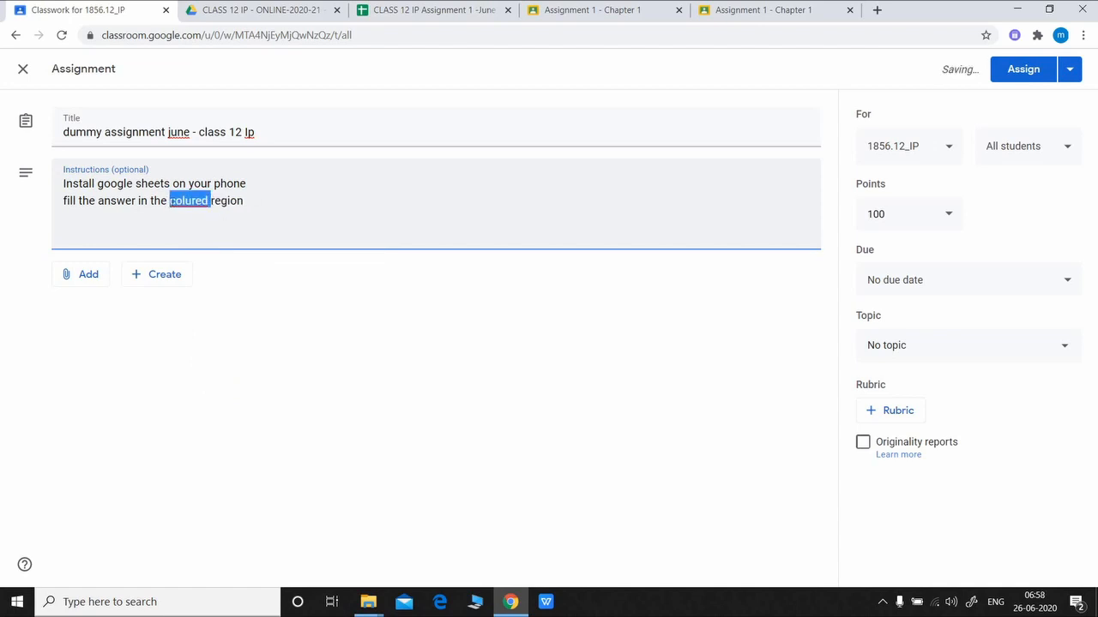
type("colored")
key("Return")
type("complete it ASAP")
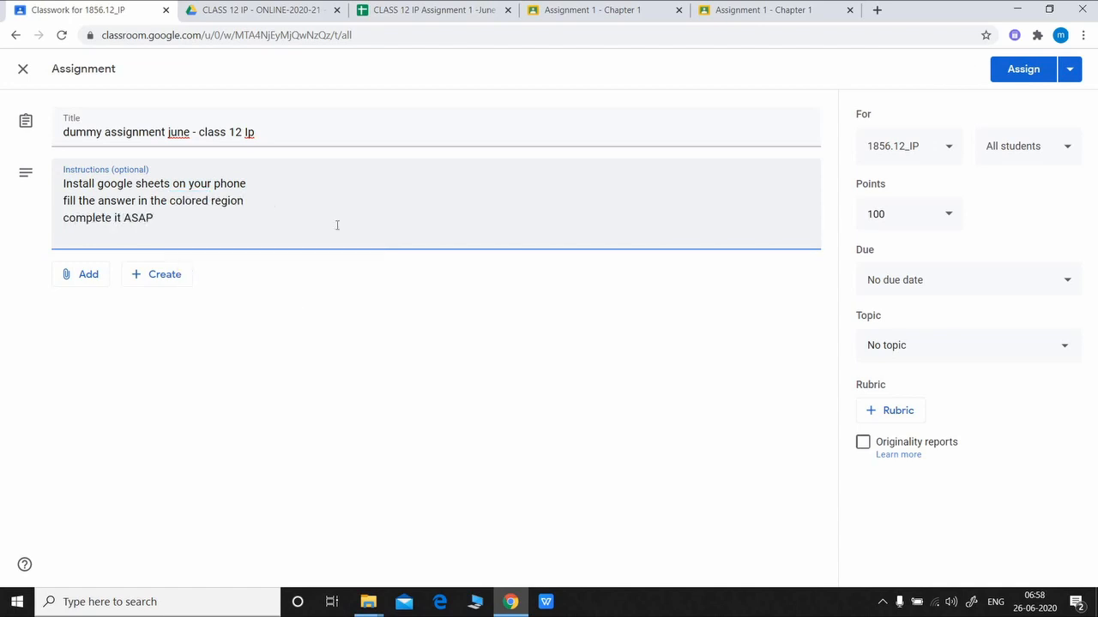
Attach the CLASS 12 IP Assignment 1 -June 10 Marks sheet from Google Drive and have a copy made for each student.
left_click(86, 276)
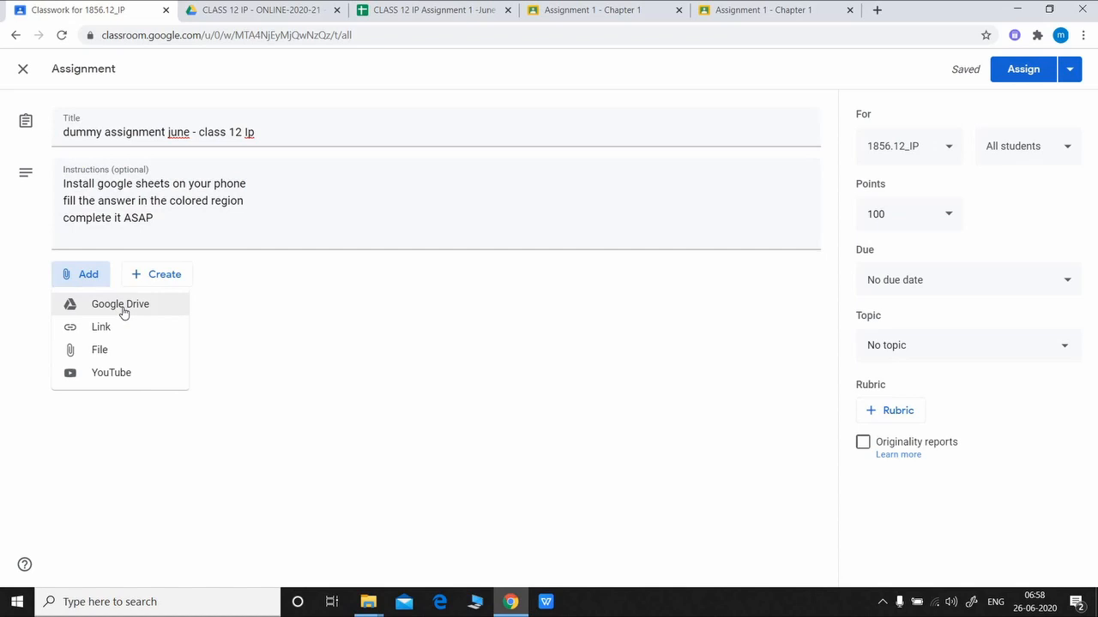
left_click(123, 307)
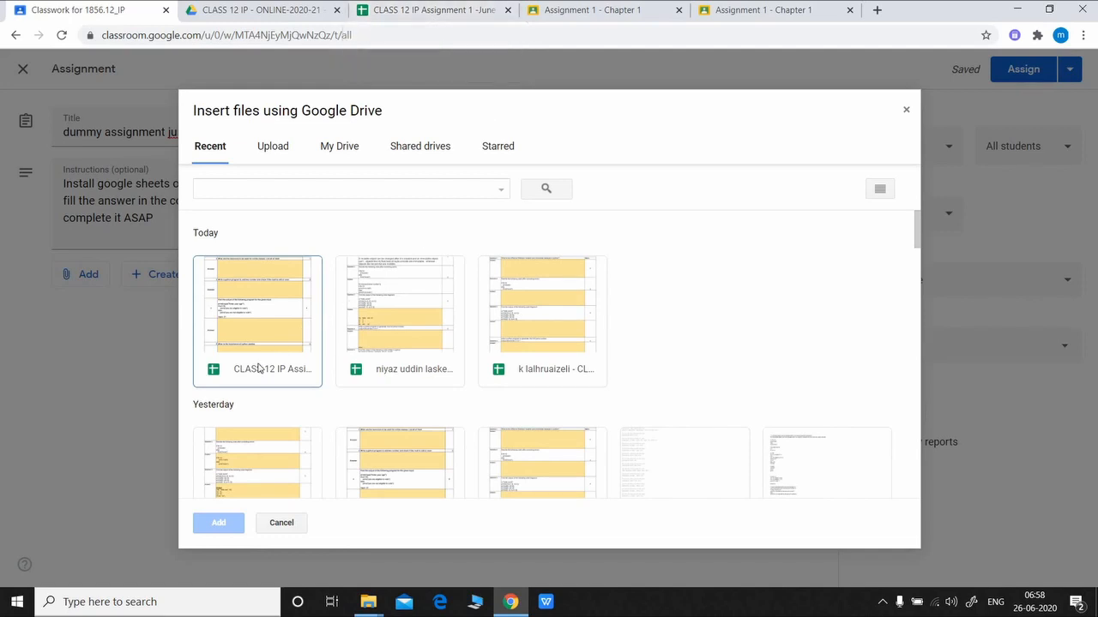
left_click(279, 319)
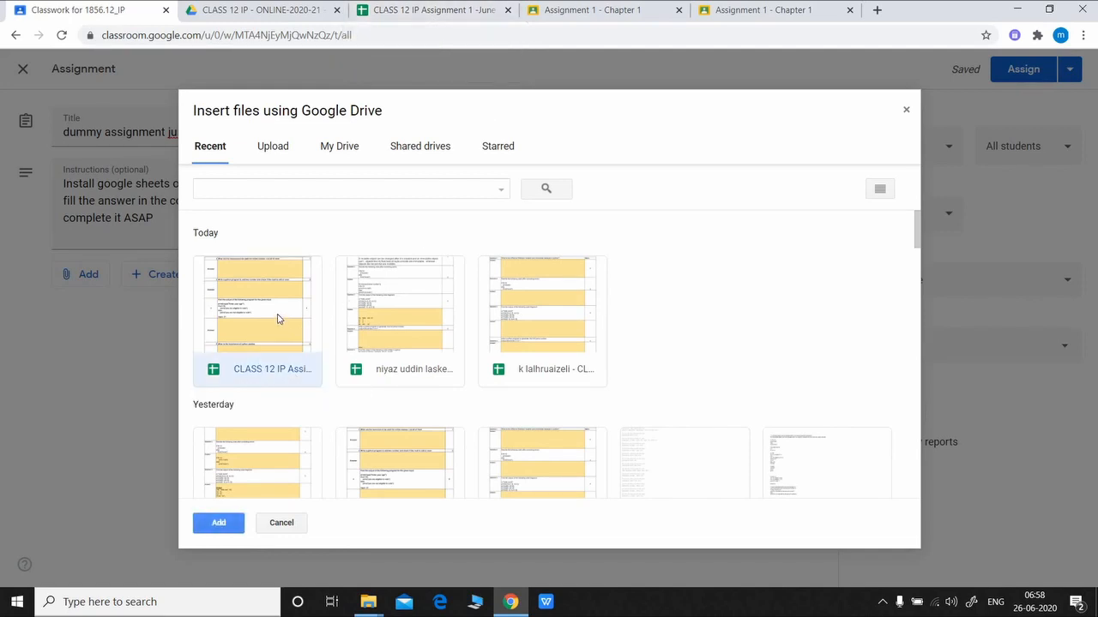
left_click(219, 524)
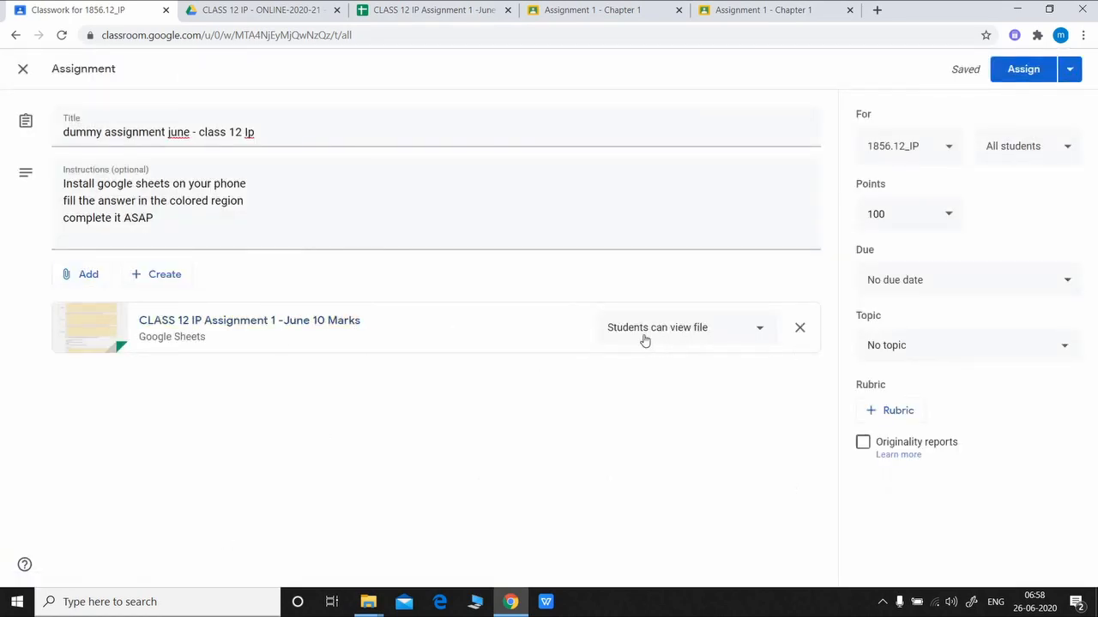
left_click(760, 333)
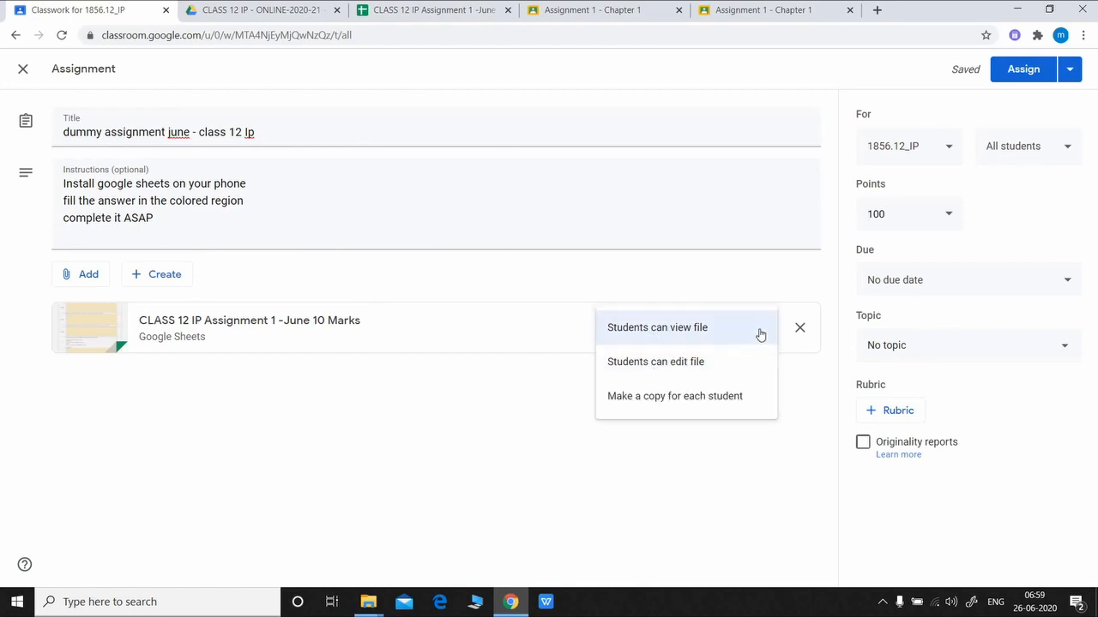
left_click(682, 399)
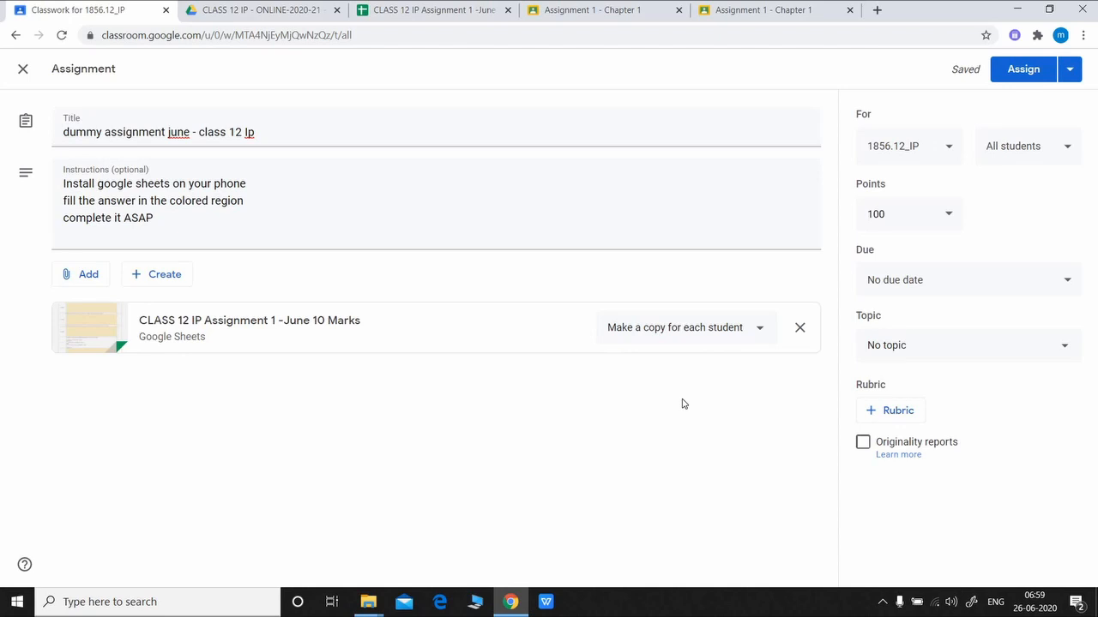
Set the assignment's points to 12.
left_click(900, 213)
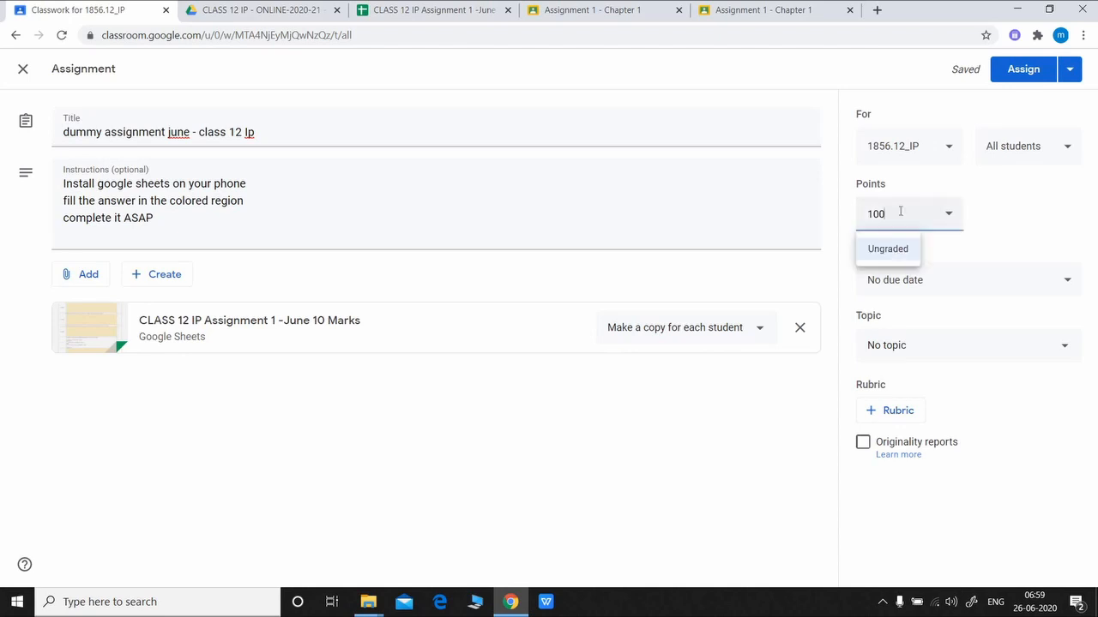
left_click_drag(884, 214, 855, 224)
type("12")
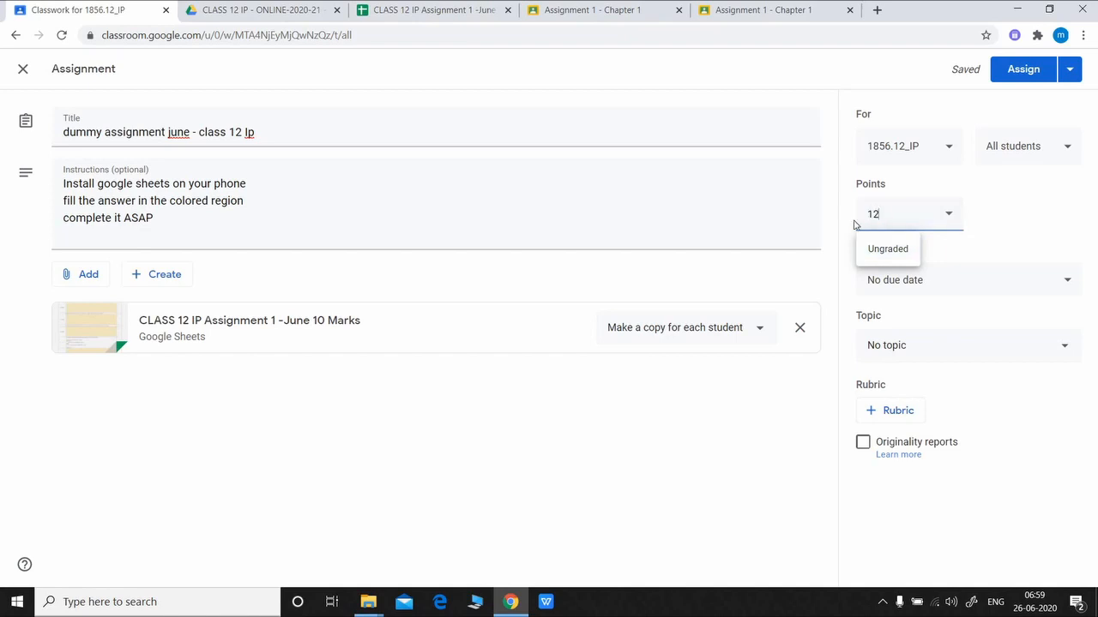
left_click(1004, 226)
left_click(952, 230)
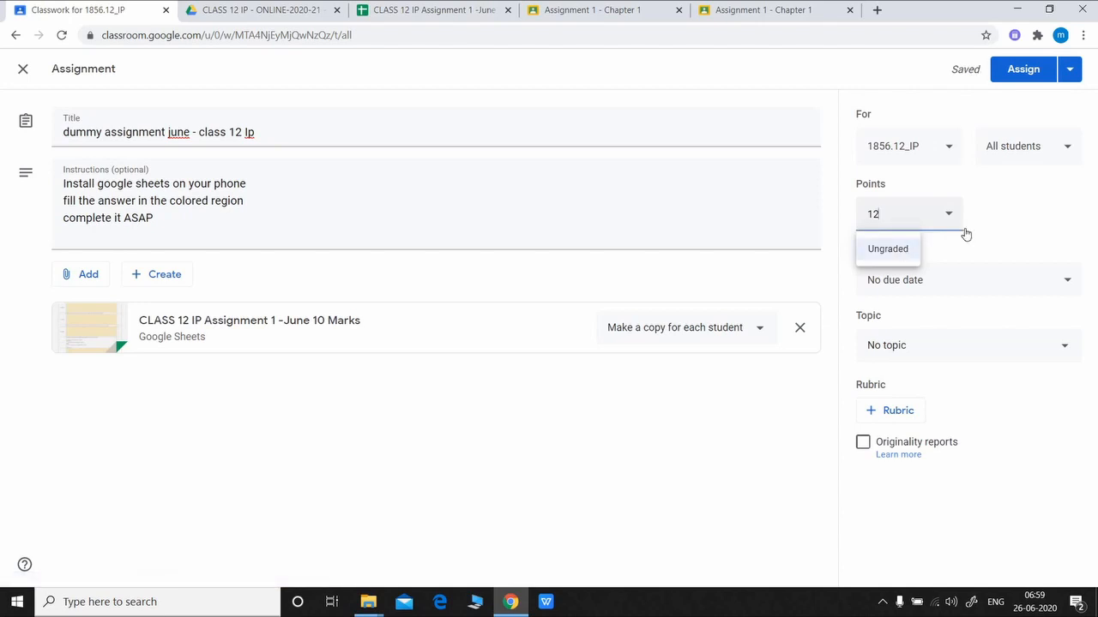
left_click(1027, 215)
Set the assignment's due date to Jun 30, 2020, without a time.
left_click(1070, 290)
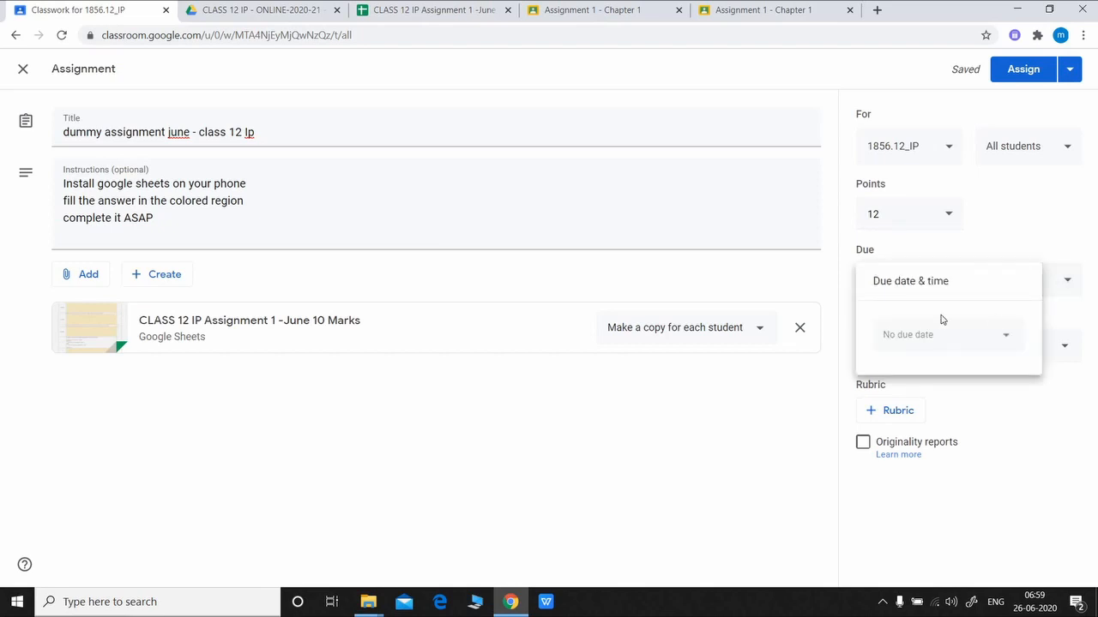
left_click(1000, 336)
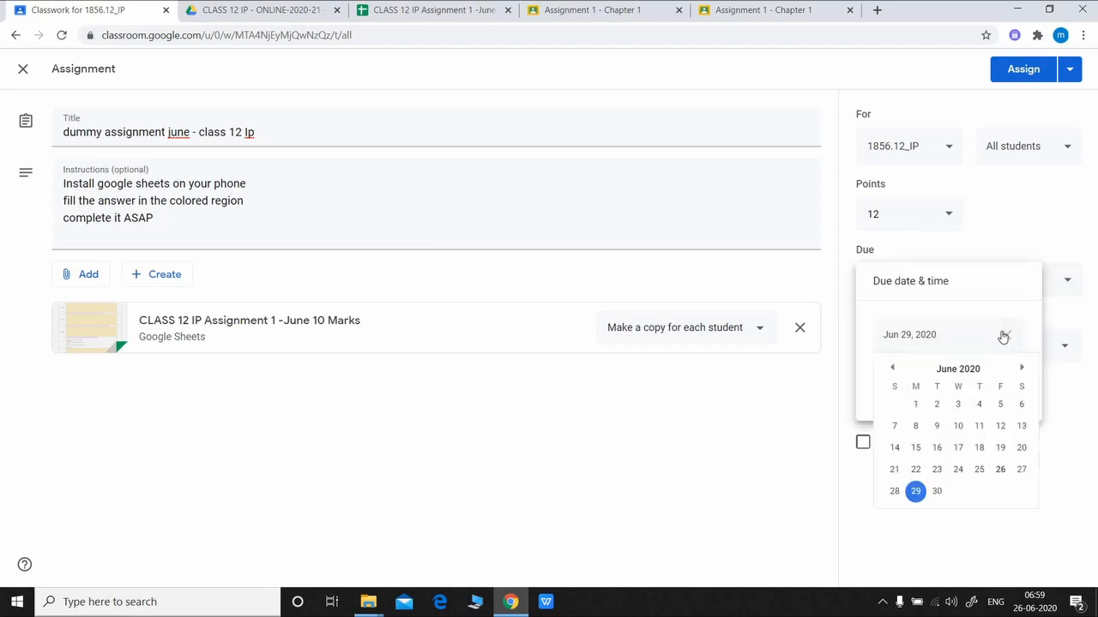
left_click(937, 492)
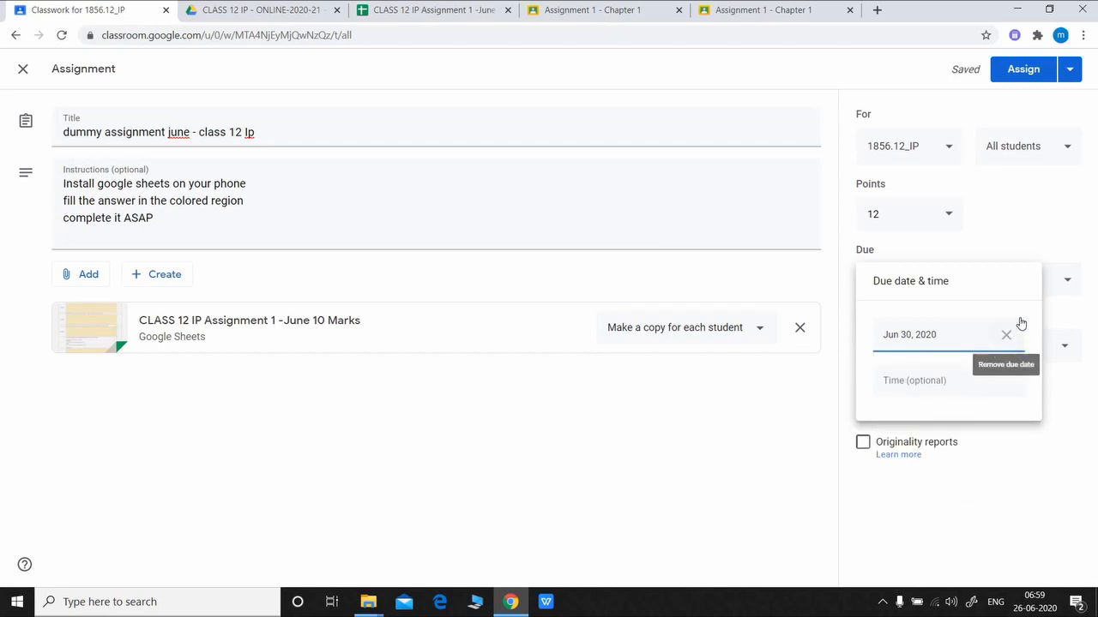
left_click(1058, 221)
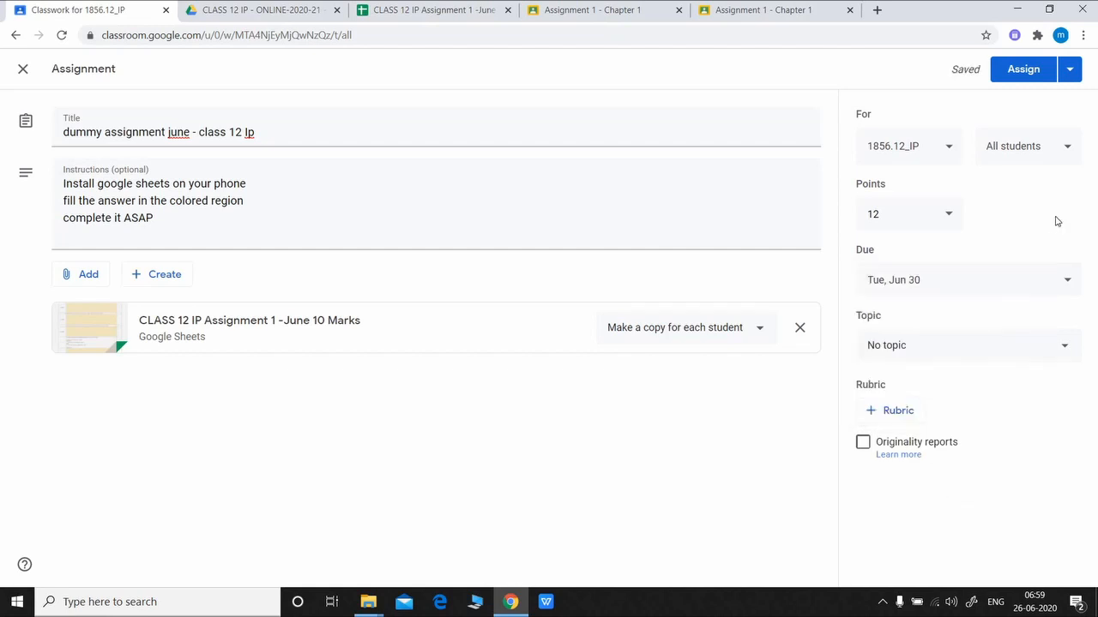
File the assignment under the topic Data Handling with pandas and assign it to the class.
left_click(936, 352)
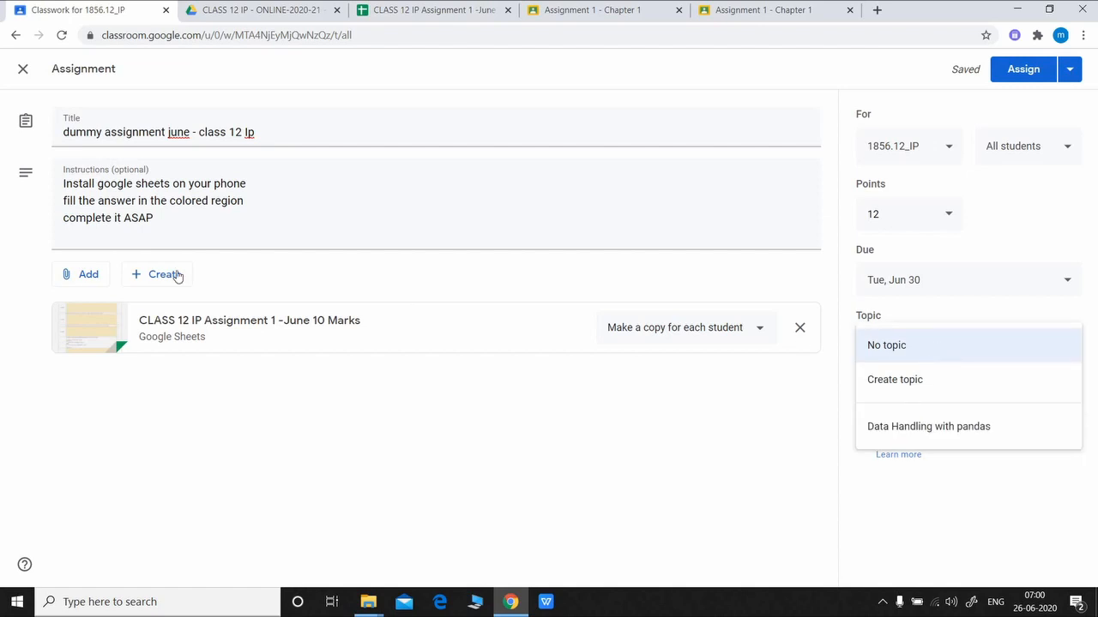
left_click(967, 434)
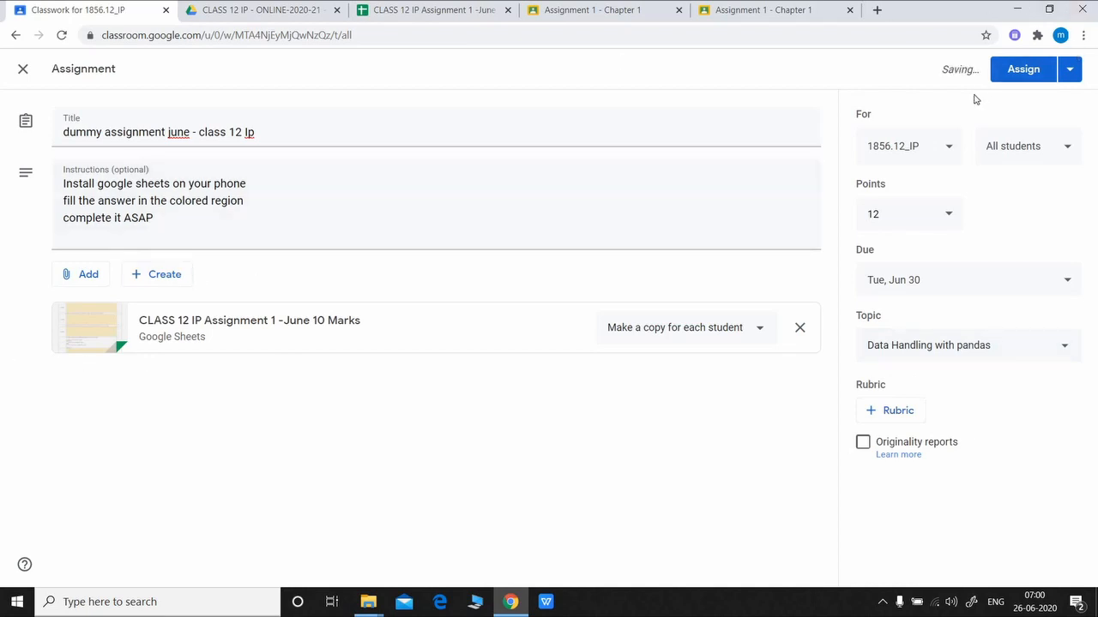
left_click(1035, 76)
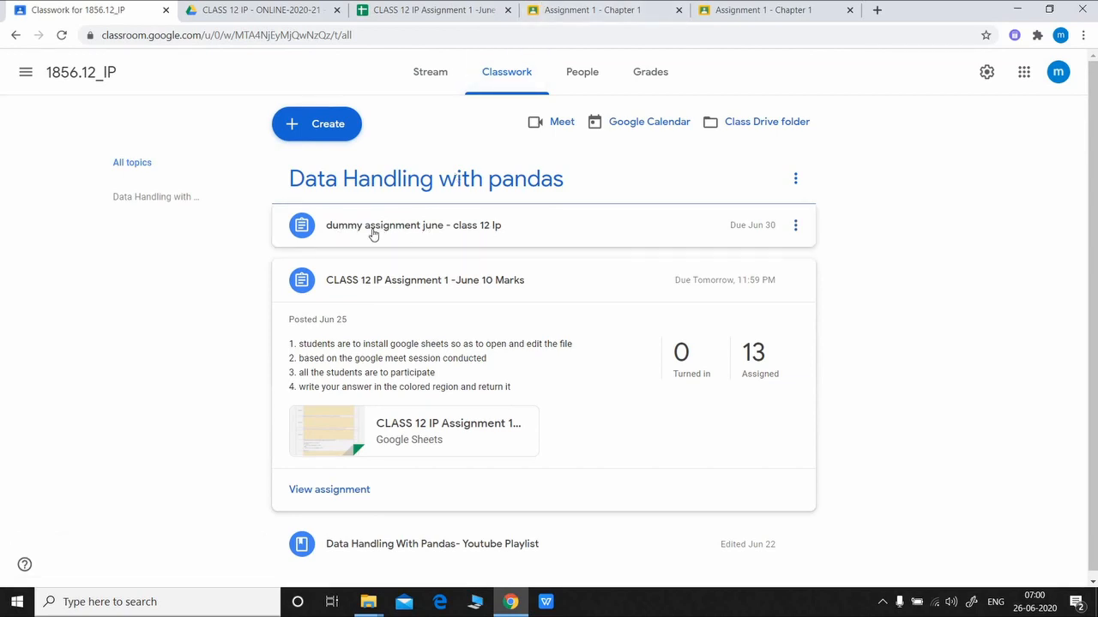
Check the posted dummy assignment in the class stream, and switch to the 1856.12_CS class.
left_click(429, 72)
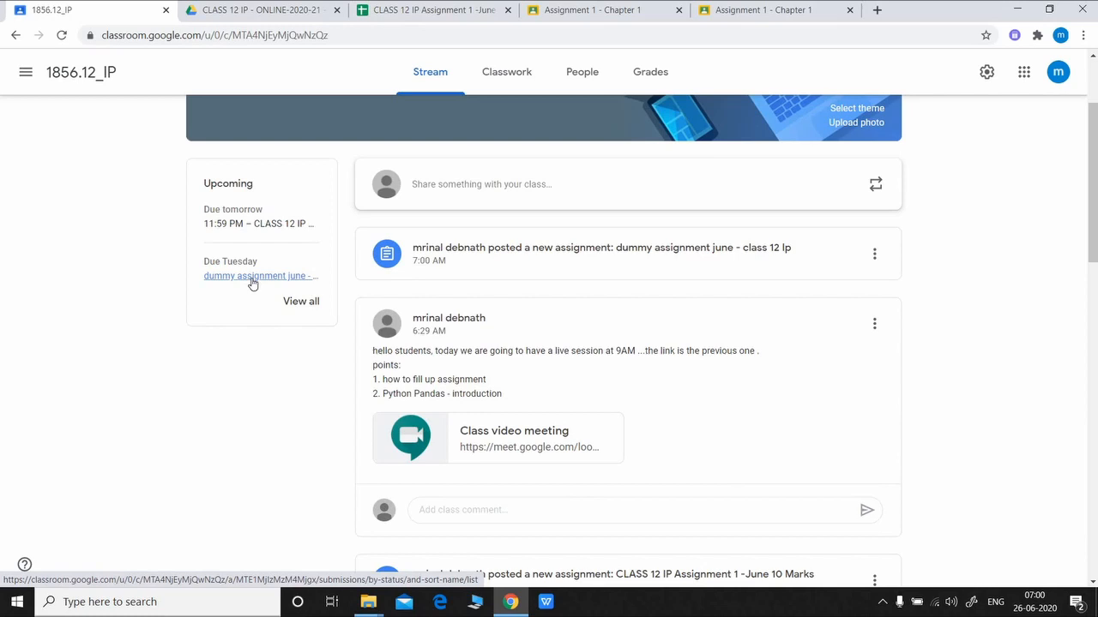
left_click(506, 73)
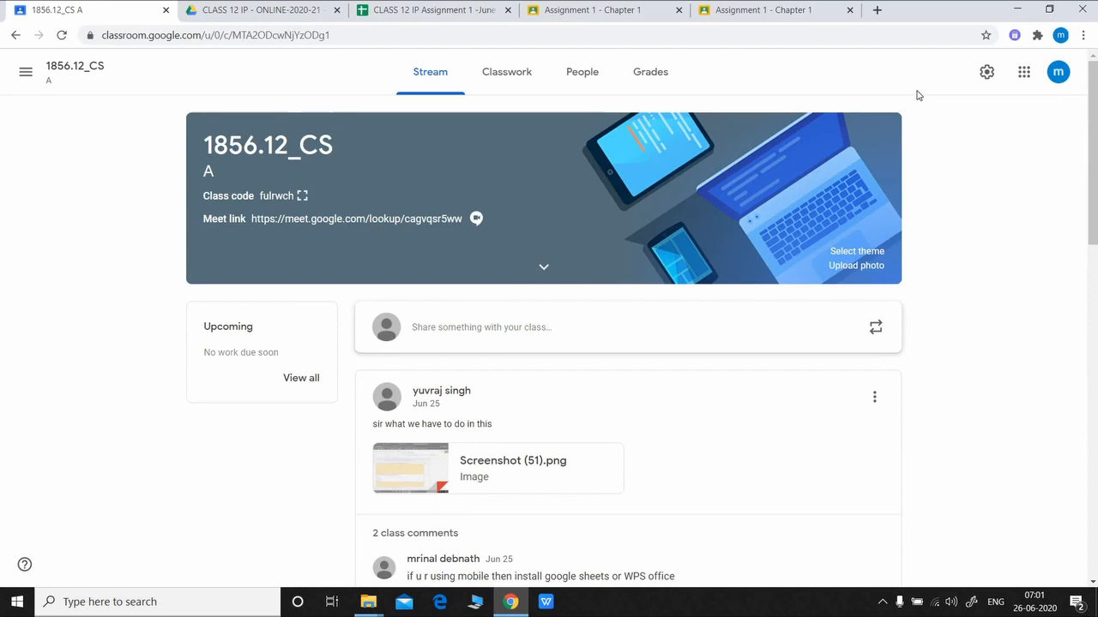
Open the turned-in student work for Assignment 1 - Chapter 1 in the 1856.12_CS classwork.
left_click(511, 77)
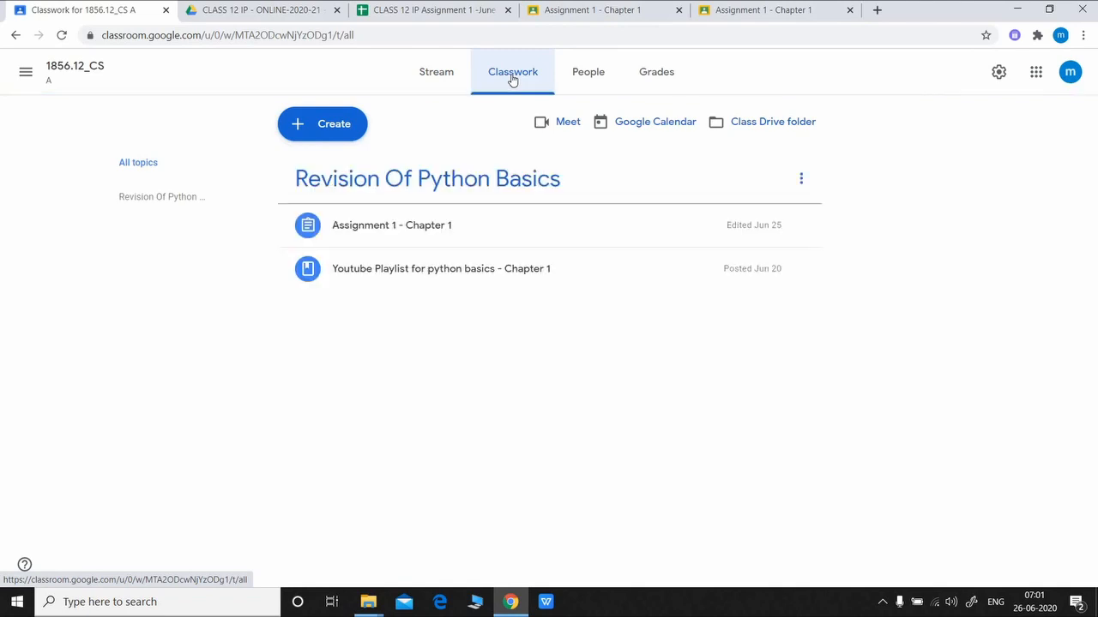
left_click(391, 232)
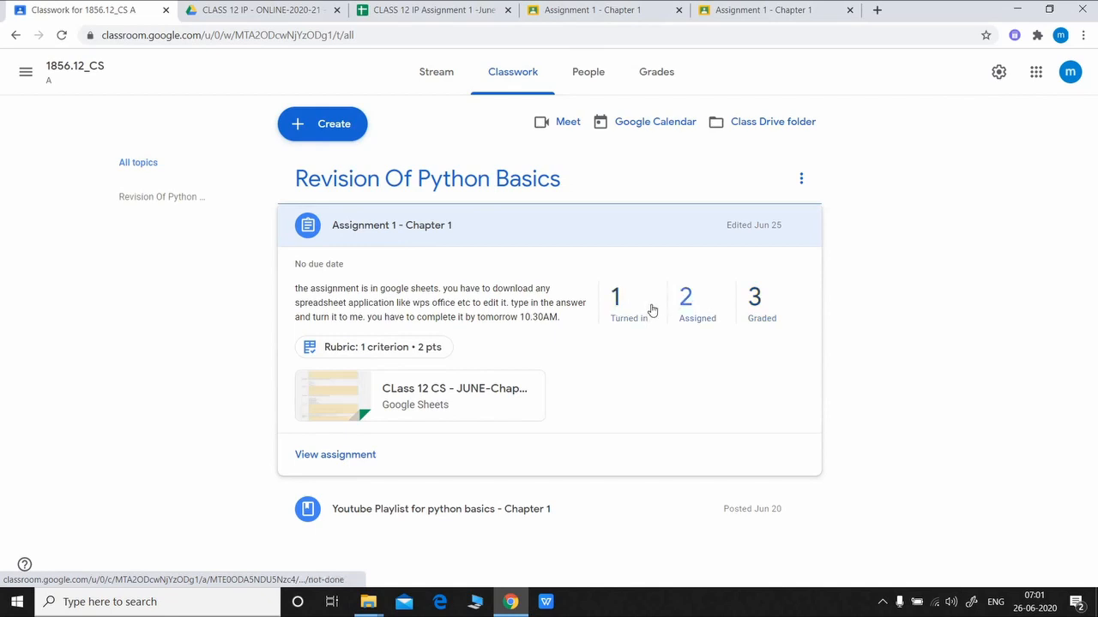
left_click(619, 308)
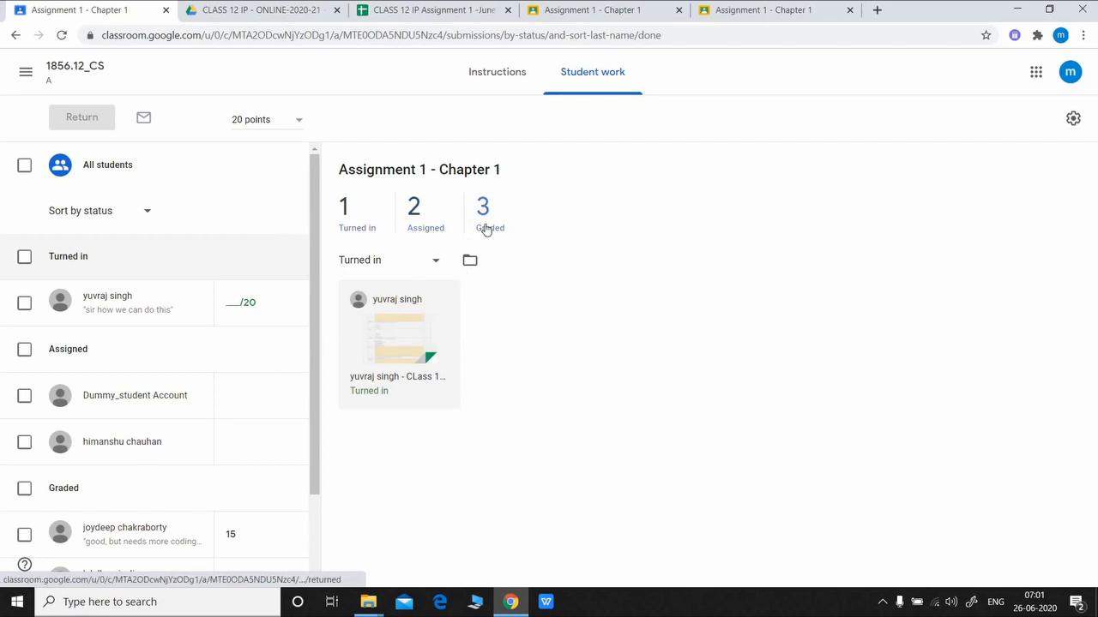
Open the turned-in student's sheet for grading, show its full menus and select the answer cell of Question 1.
left_click(393, 344)
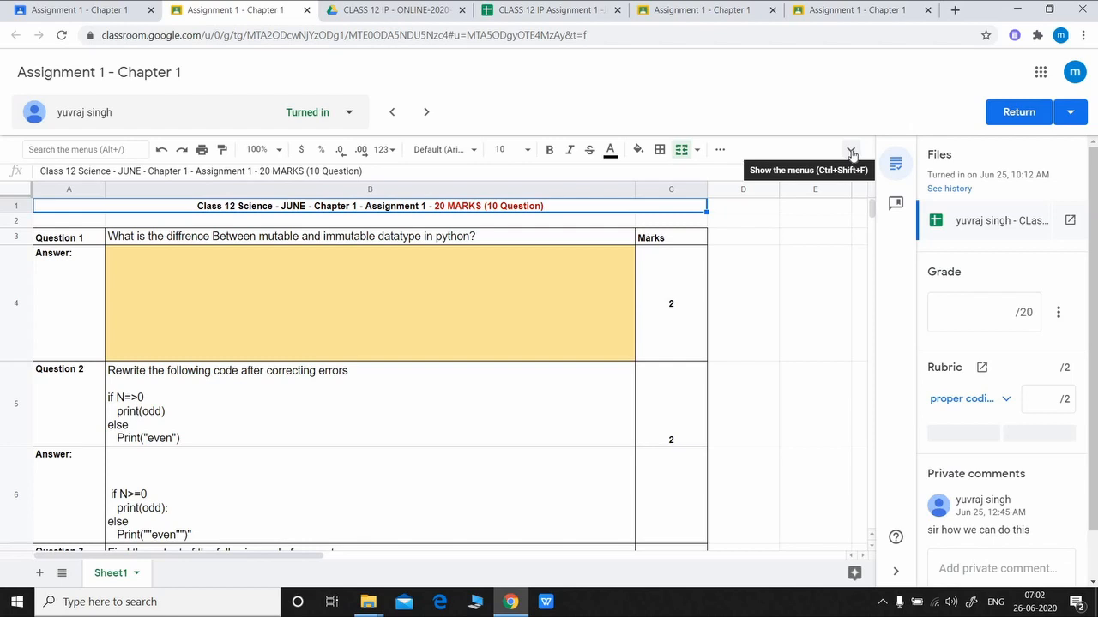
left_click(851, 152)
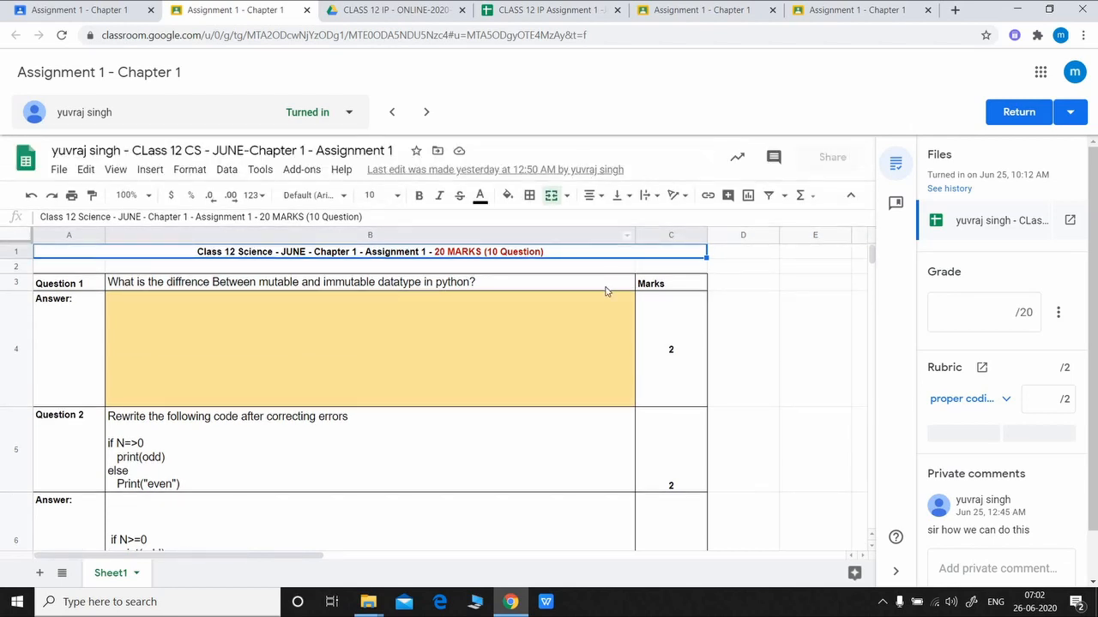
left_click(438, 351)
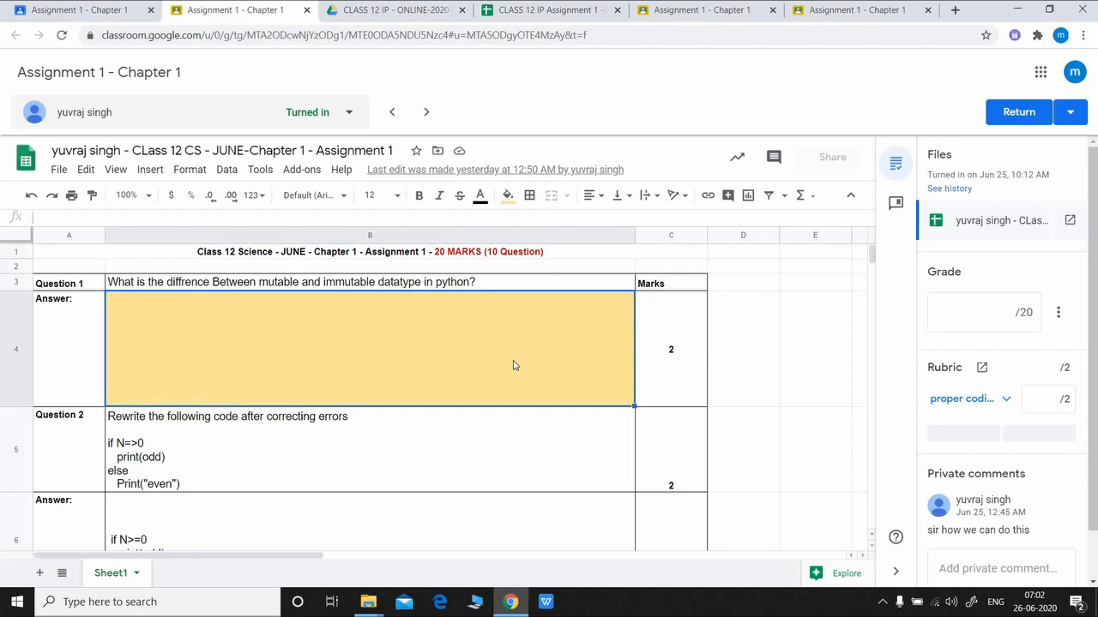
Add the comment 'no answer, 0 marks' to the answer cell of Question 1.
left_click(773, 158)
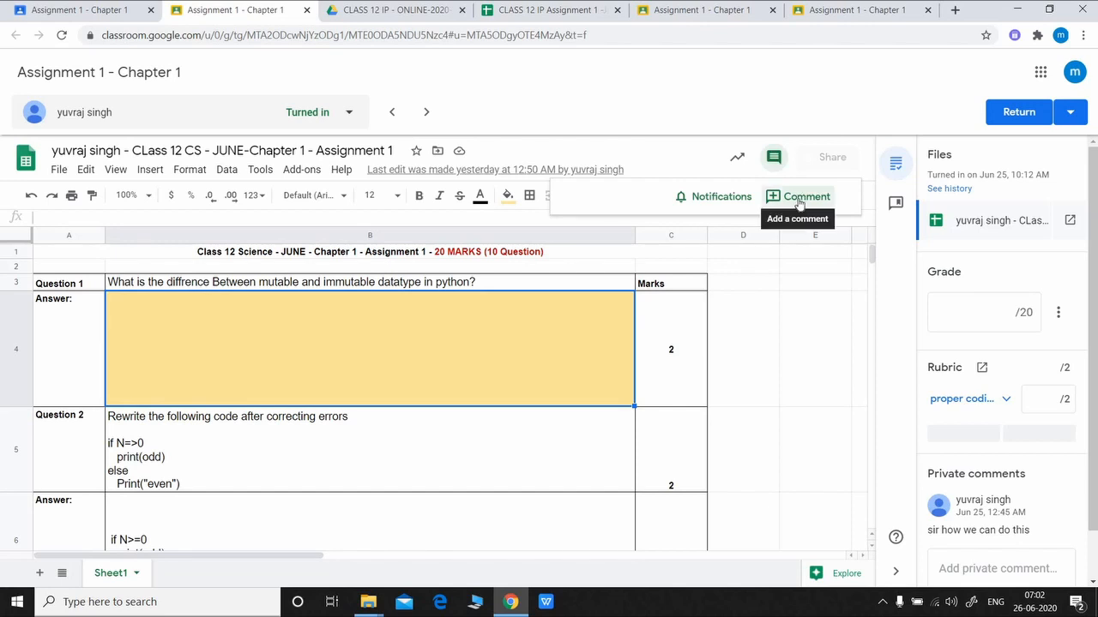
left_click(803, 199)
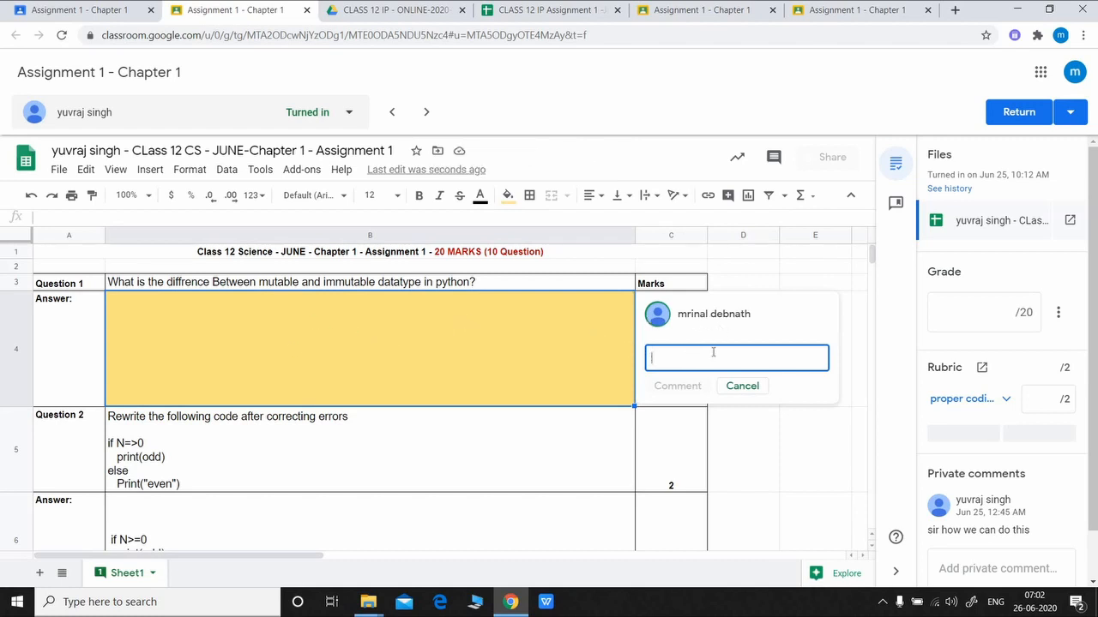
type("no answer, 0 marks")
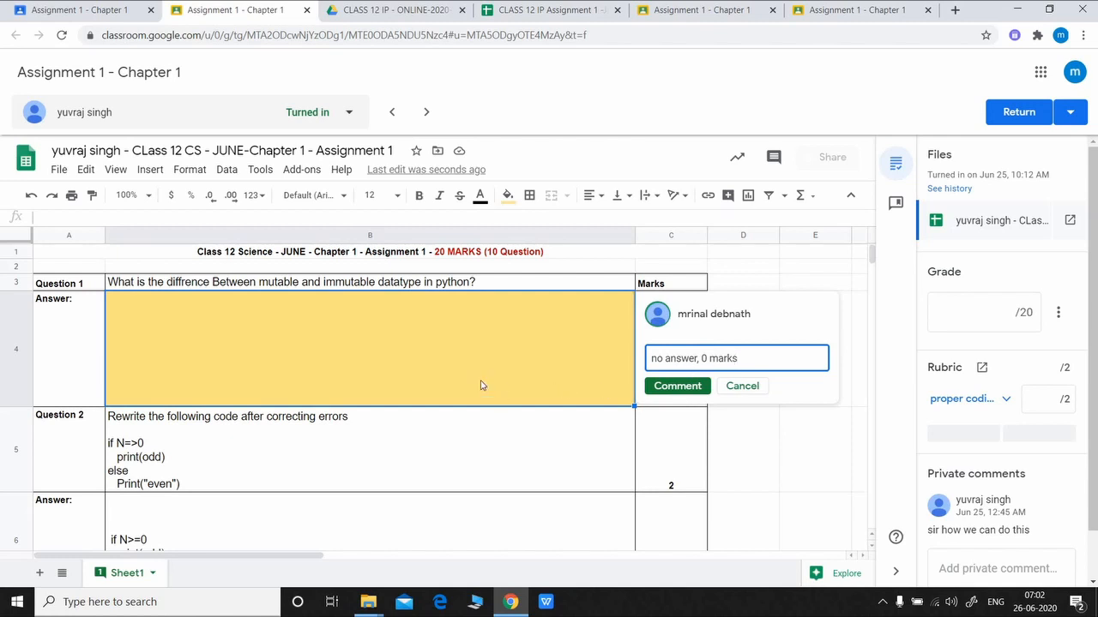
left_click(682, 390)
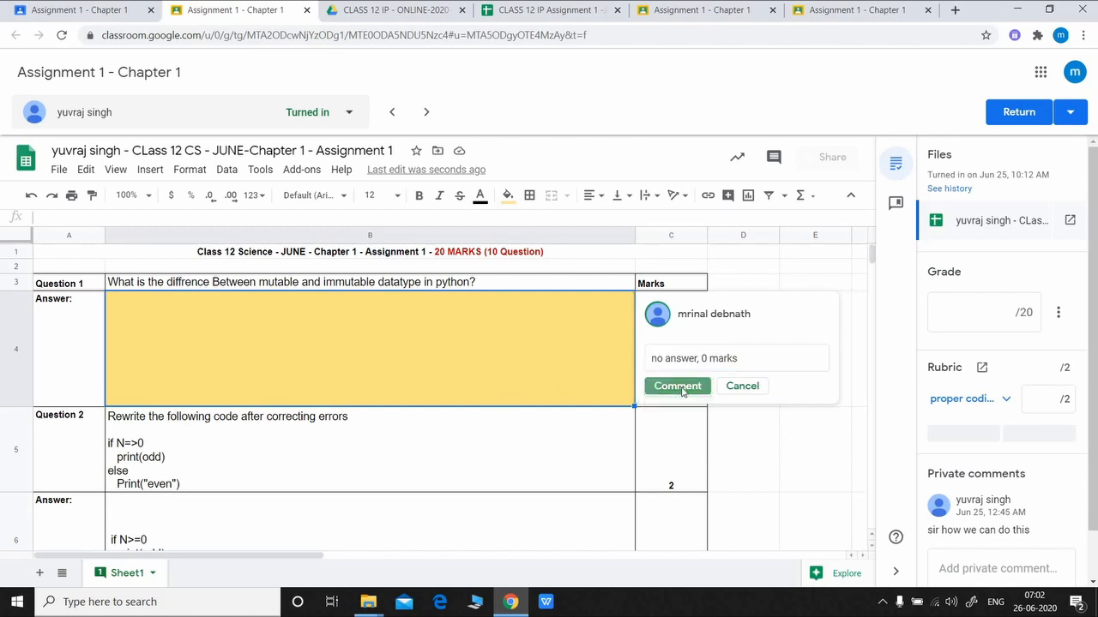
Add the comment 'N%2==0, 1 and 1/2 marks' to the answer cell of Question 2.
scroll(484, 360, "down", 3)
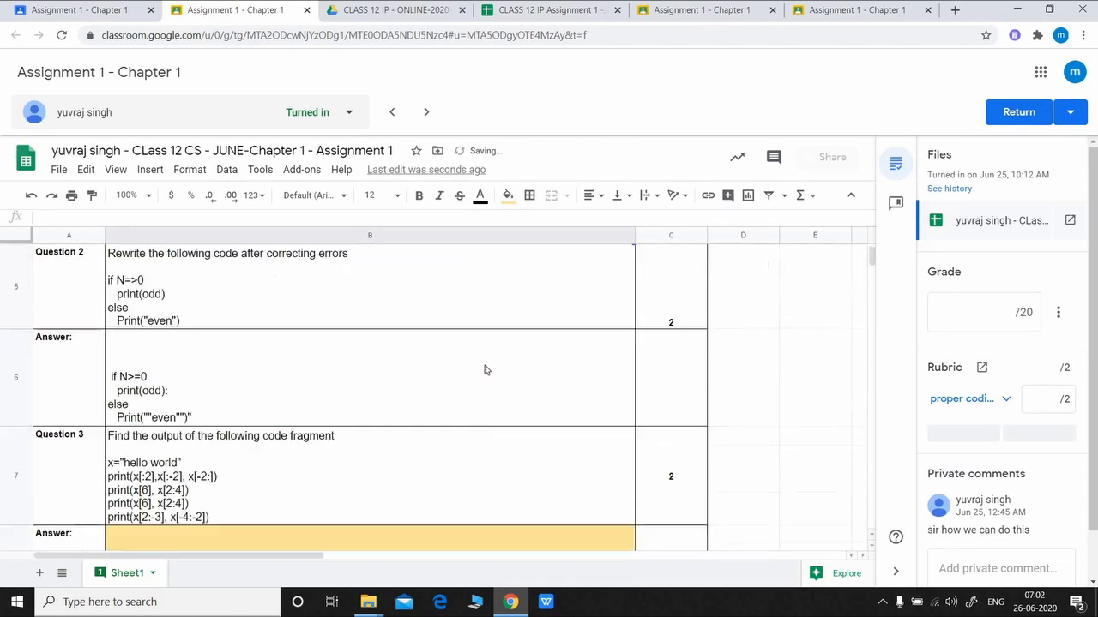
left_click(167, 394)
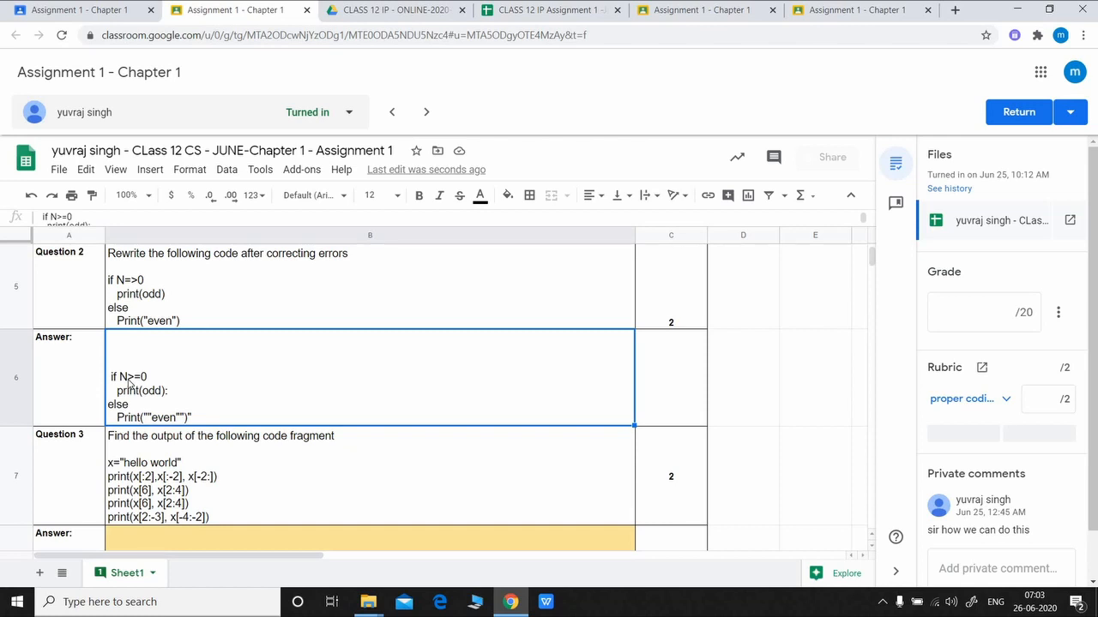
left_click(775, 160)
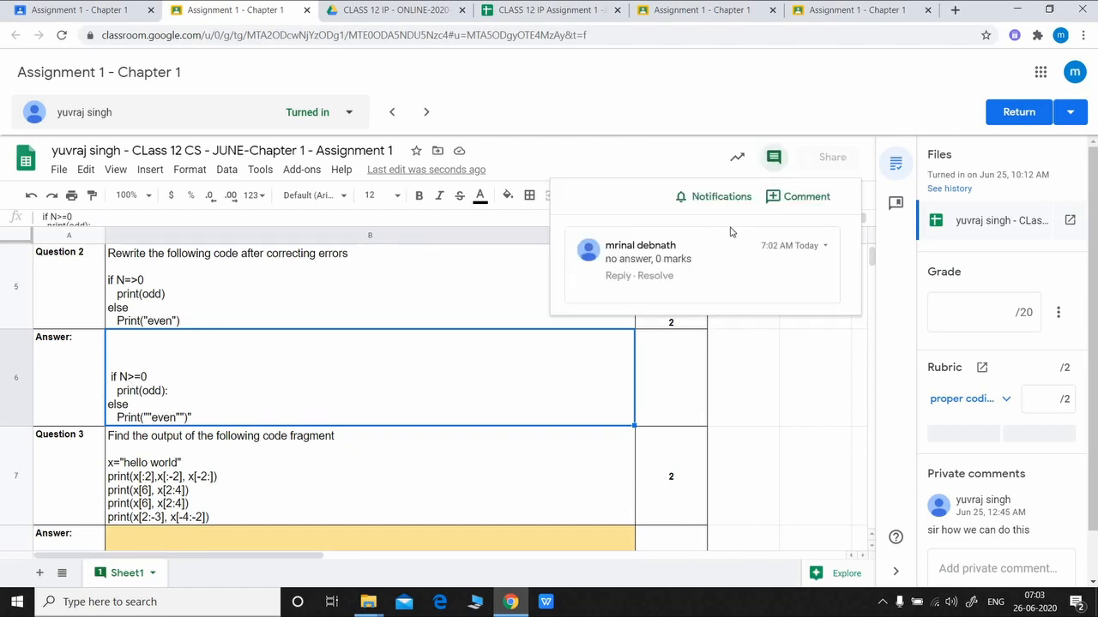
left_click(806, 197)
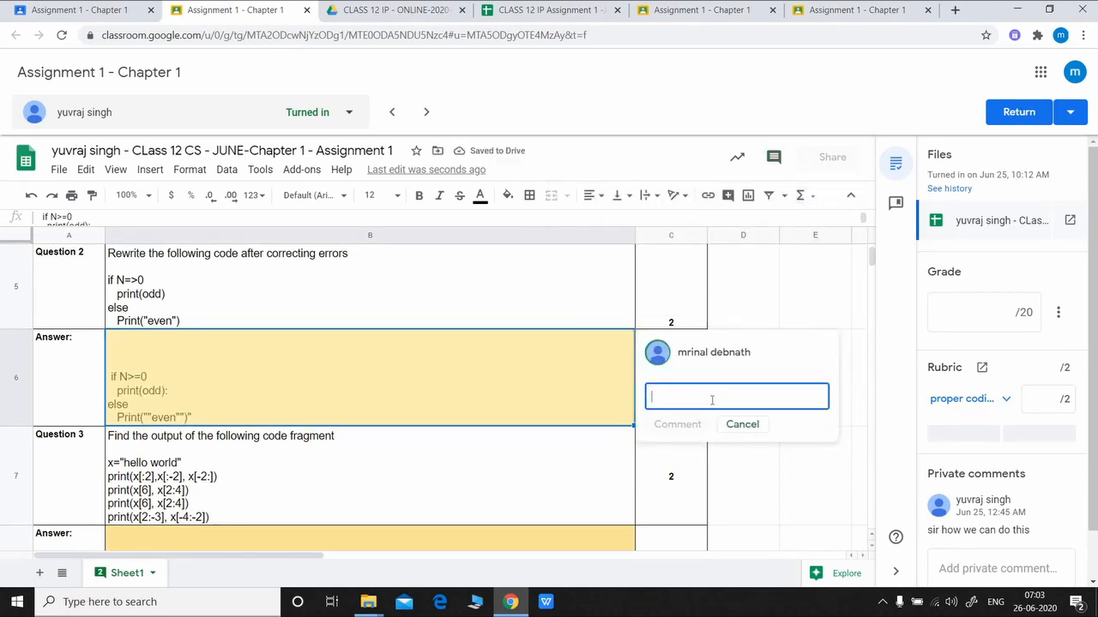
type("N")
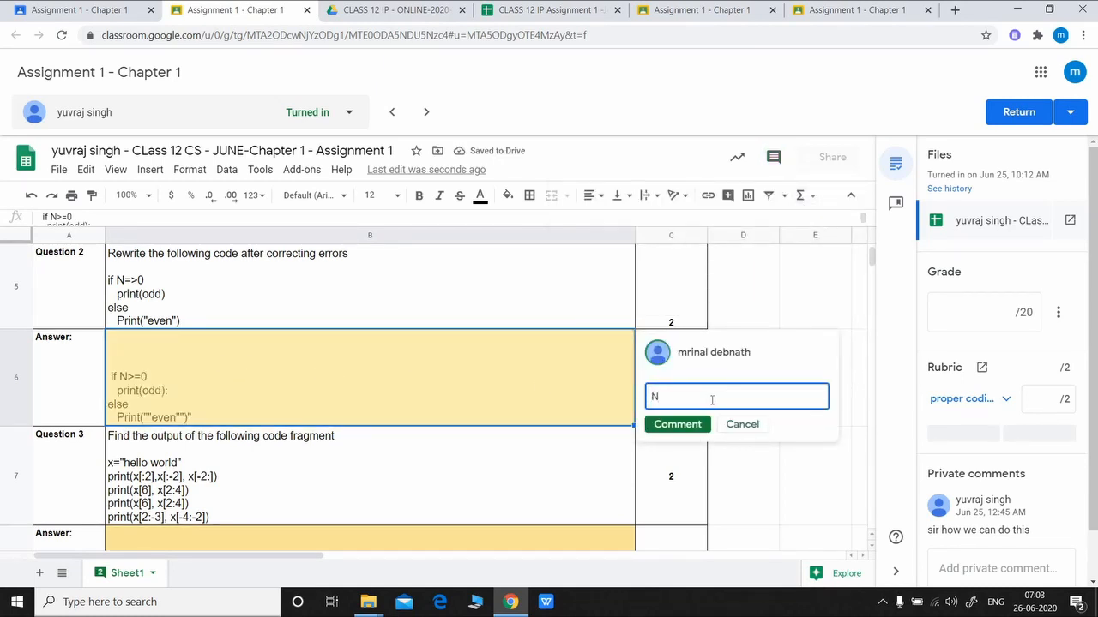
type("%2==0,")
type("1 and")
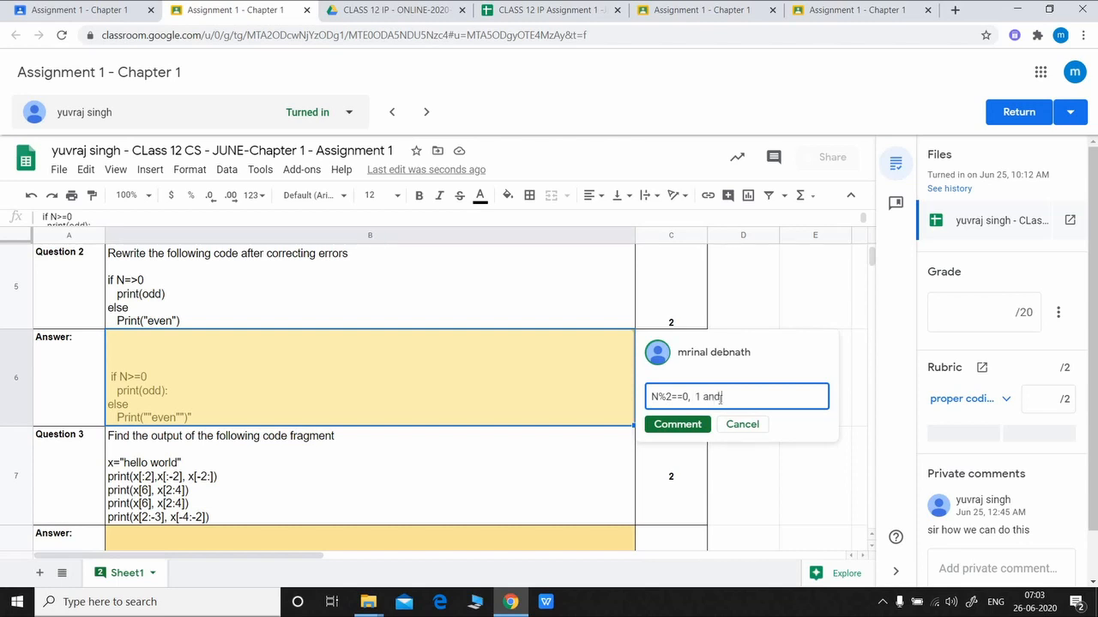
type(" 12")
key("BackSpace")
type("/2 marks")
left_click(686, 426)
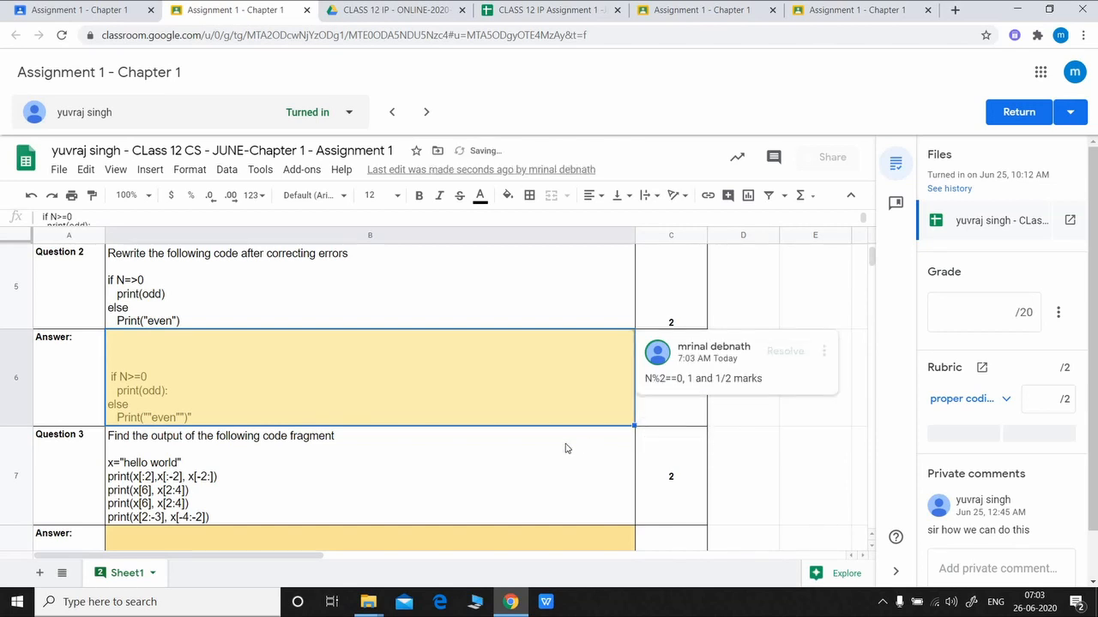
Look through the student's answers from Question 3 to Question 10, and recheck the commented answer of Question 2.
scroll(566, 448, "down", 2)
left_click(496, 410)
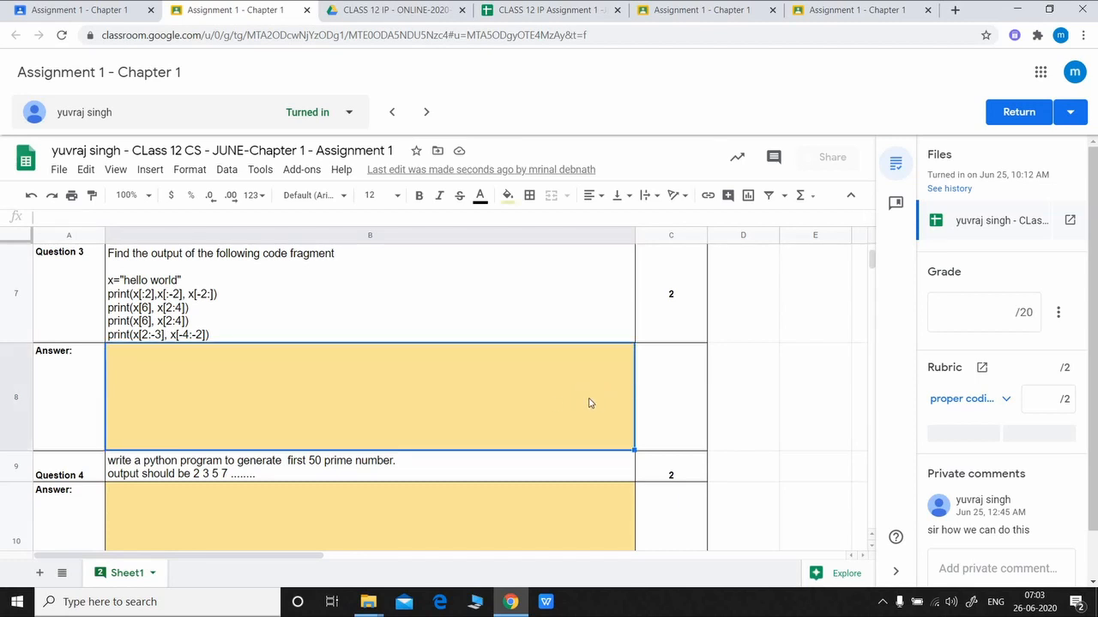
scroll(587, 403, "down", 1)
scroll(508, 453, "down", 1)
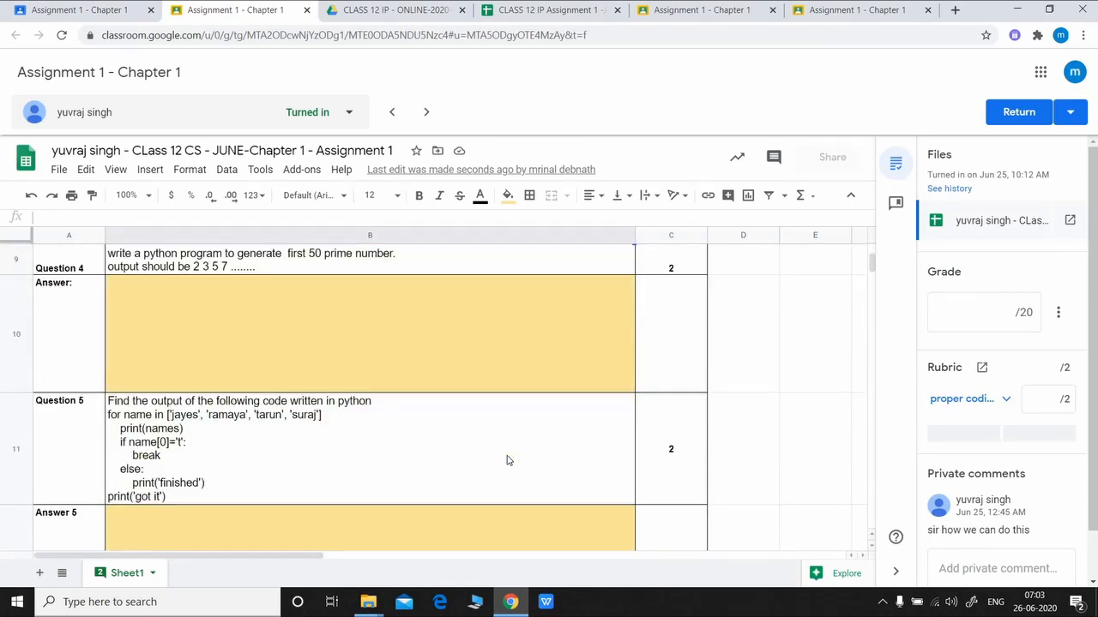
scroll(505, 462, "down", 2)
scroll(505, 461, "down", 4)
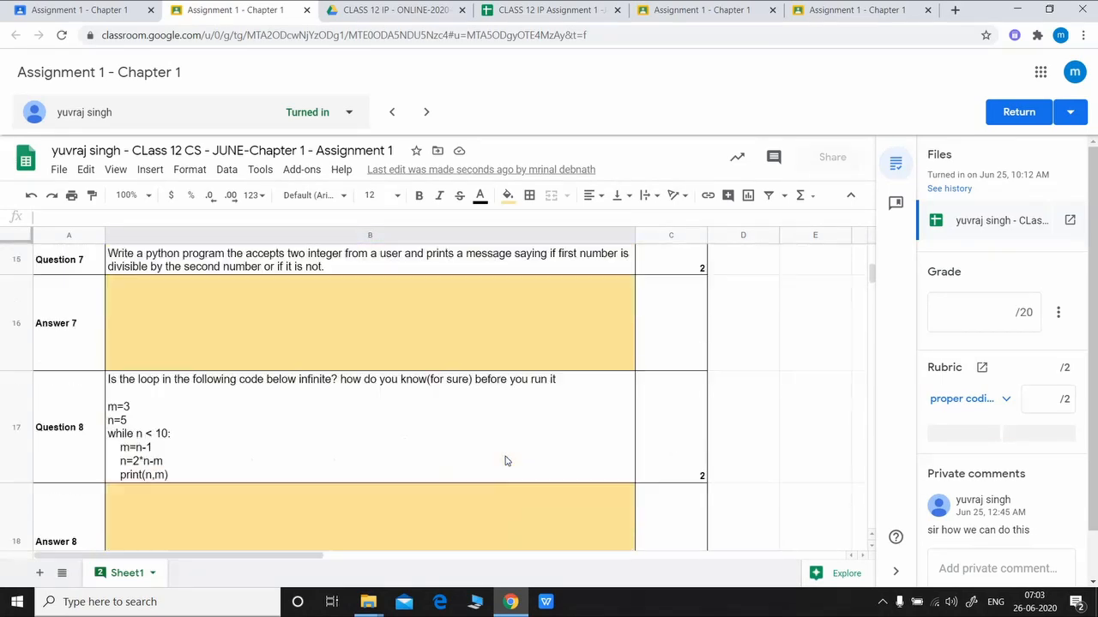
scroll(505, 462, "down", 4)
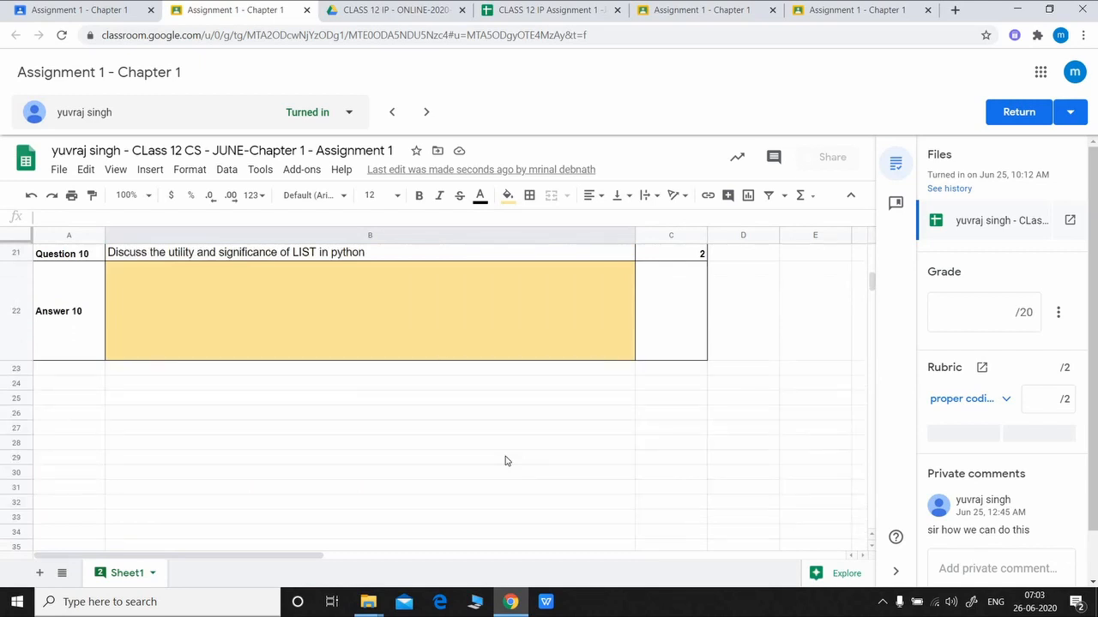
scroll(505, 461, "up", 6)
scroll(611, 347, "up", 5)
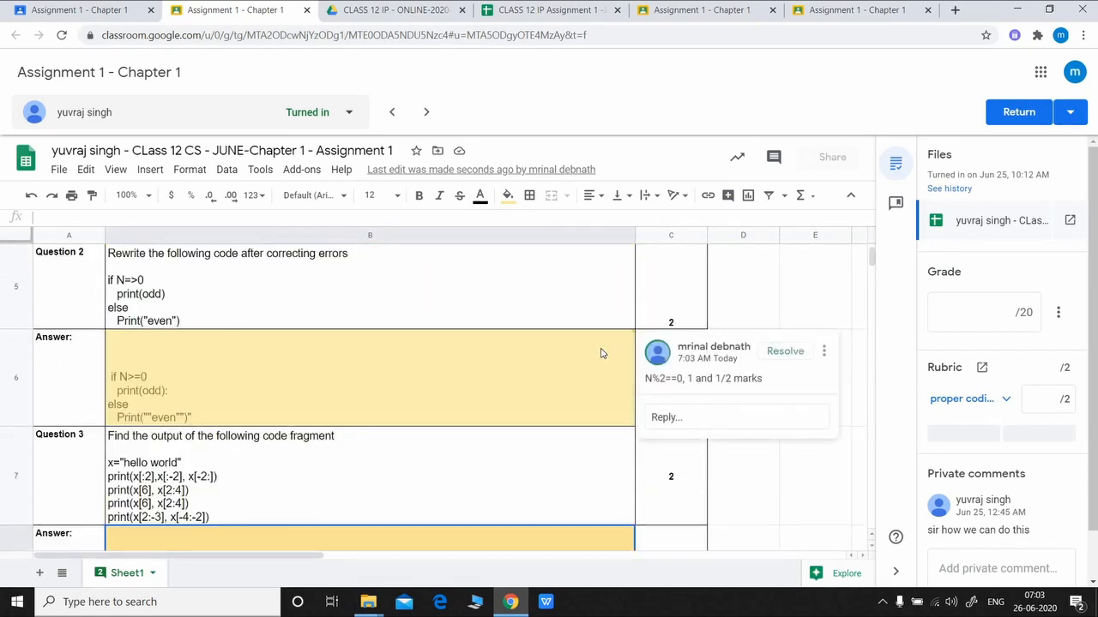
scroll(600, 352, "up", 2)
scroll(600, 353, "down", 2)
Grade the work 2/20 and privately comment 'the assignment is not complete. you have to attend the class. and solve it again and send it to me'.
left_click(992, 315)
type("2")
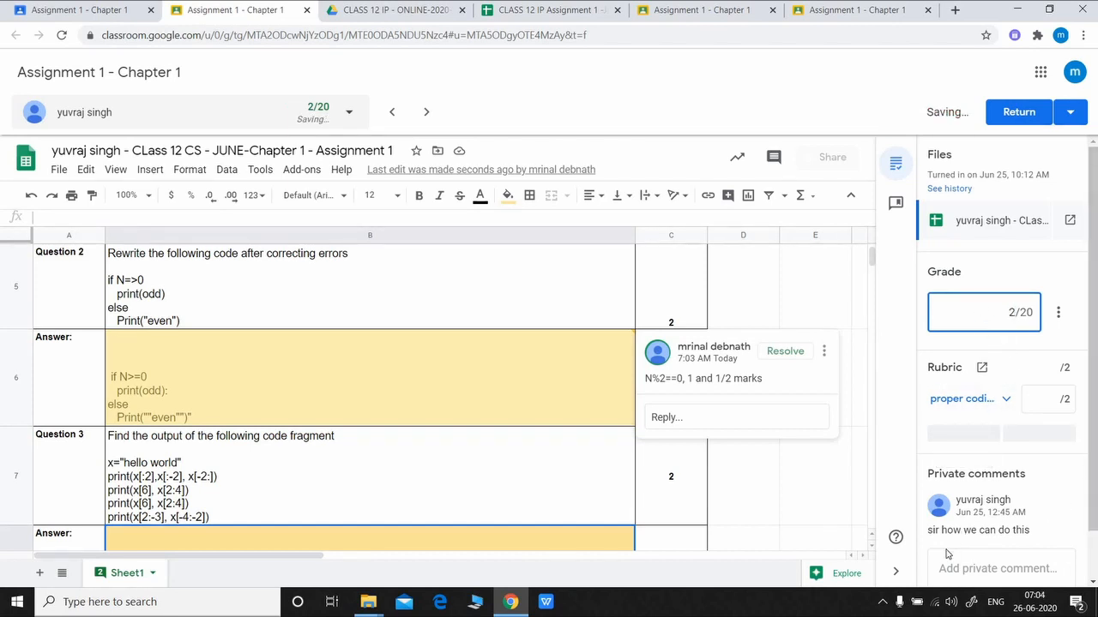
left_click_drag(1094, 461, 1093, 484)
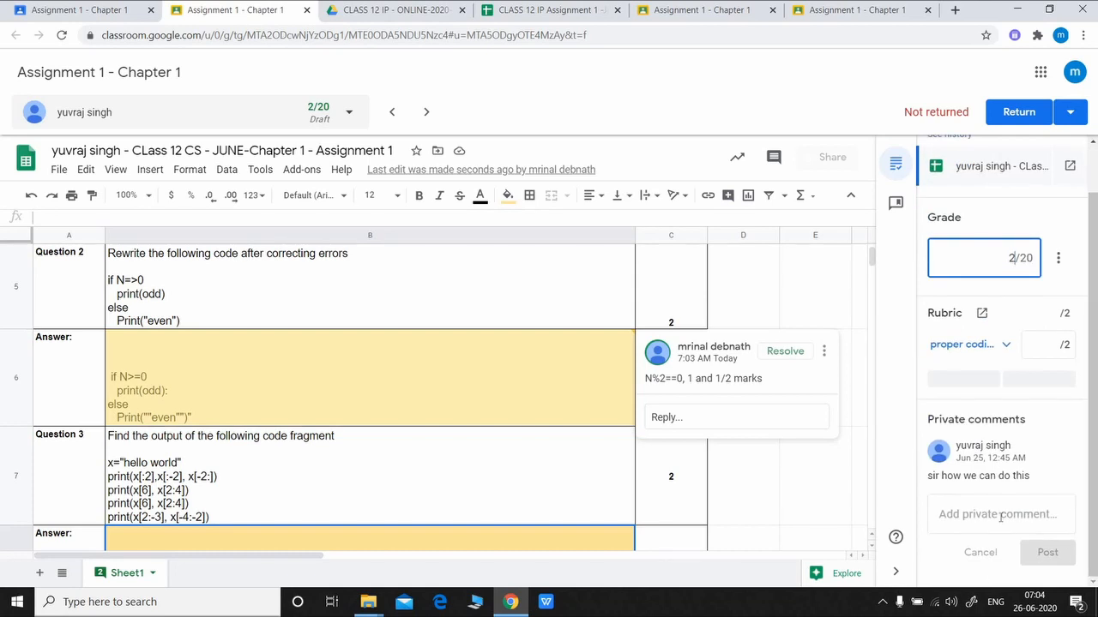
left_click(1001, 516)
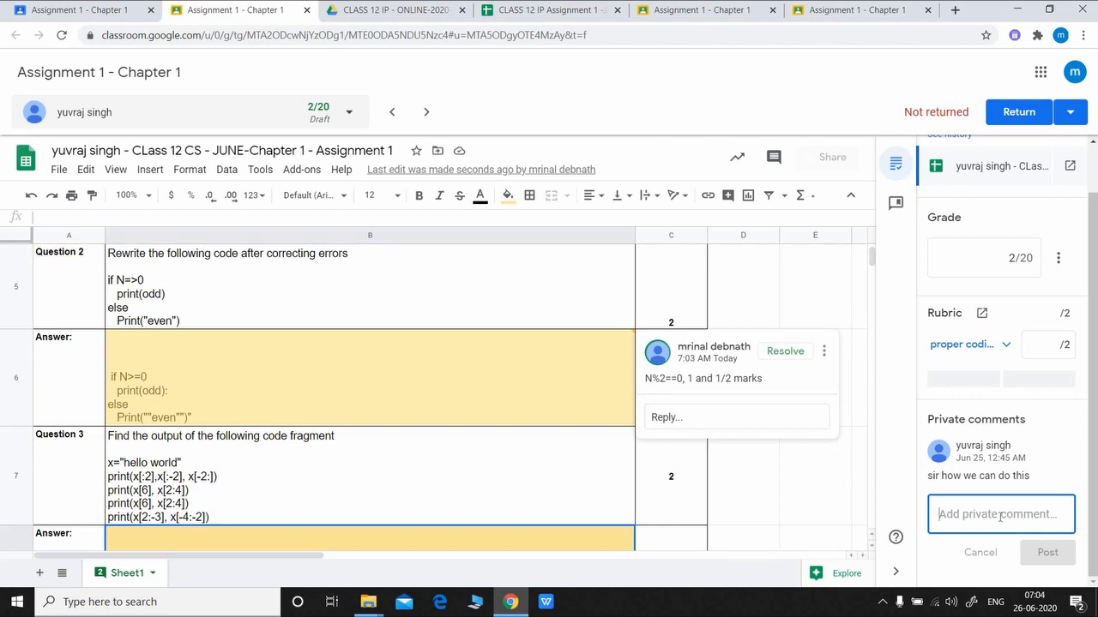
type("the assignment is not complete. you have to attend the class. and solve it again and send it to me")
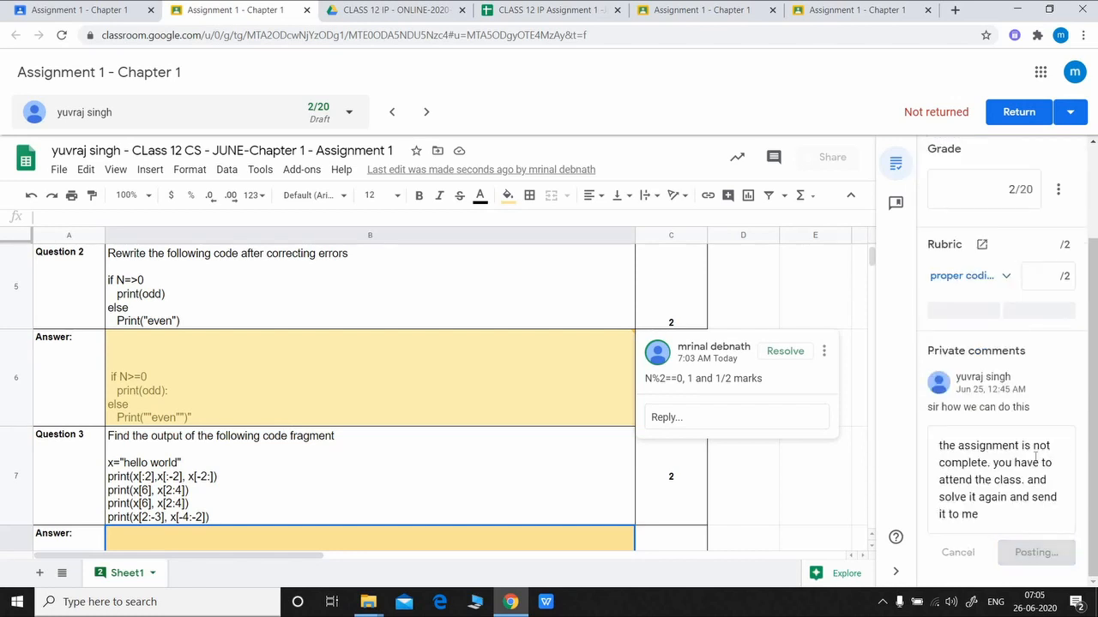
left_click(1047, 552)
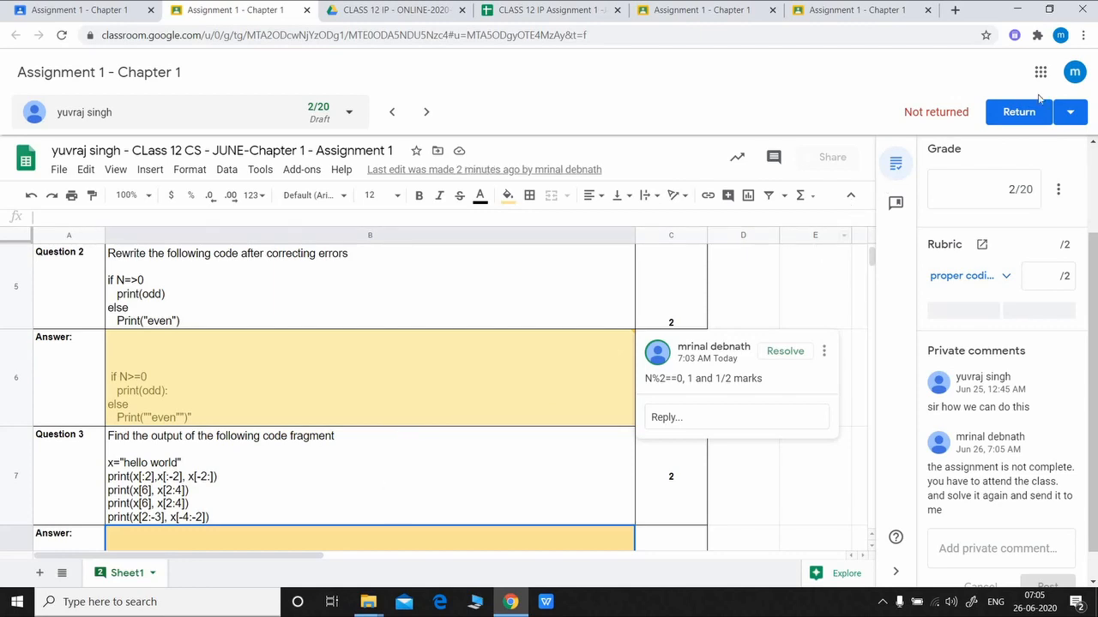
Return the graded Assignment 1 - Chapter 1 work to the student and confirm the return.
left_click(1017, 118)
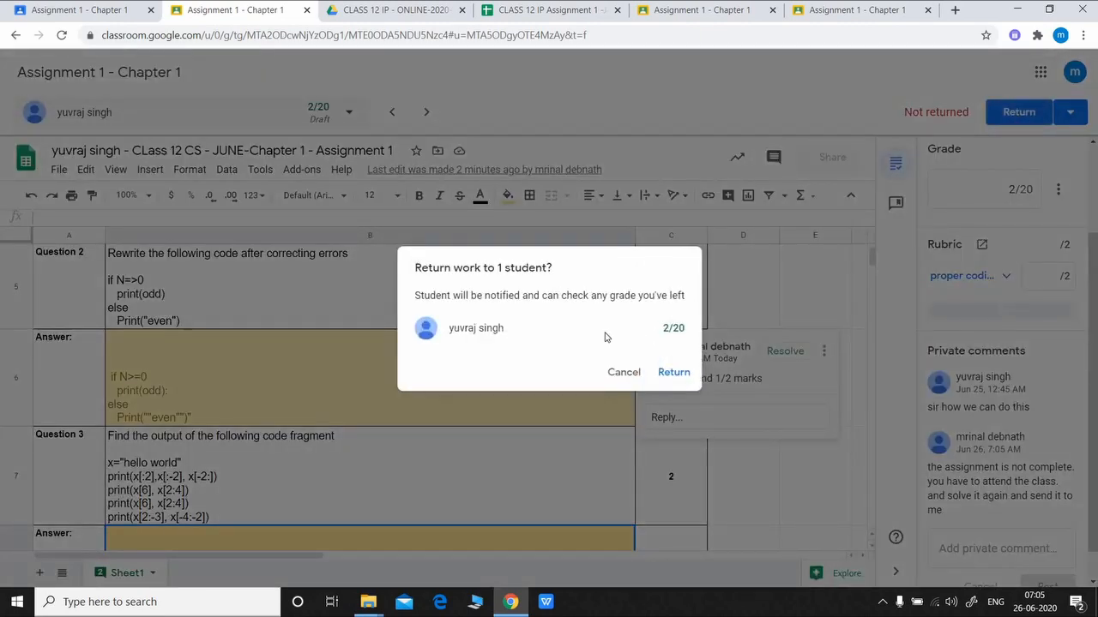
left_click(682, 376)
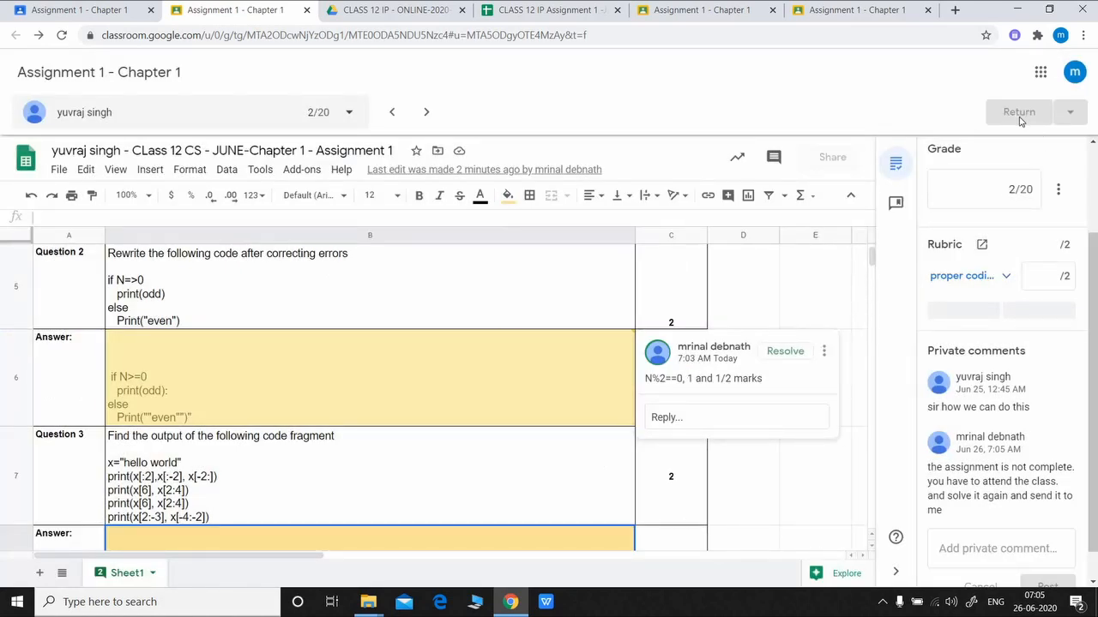
Open the 1856.12_CS gradebook and check the returned student's grade for Assignment 1.
left_click(87, 13)
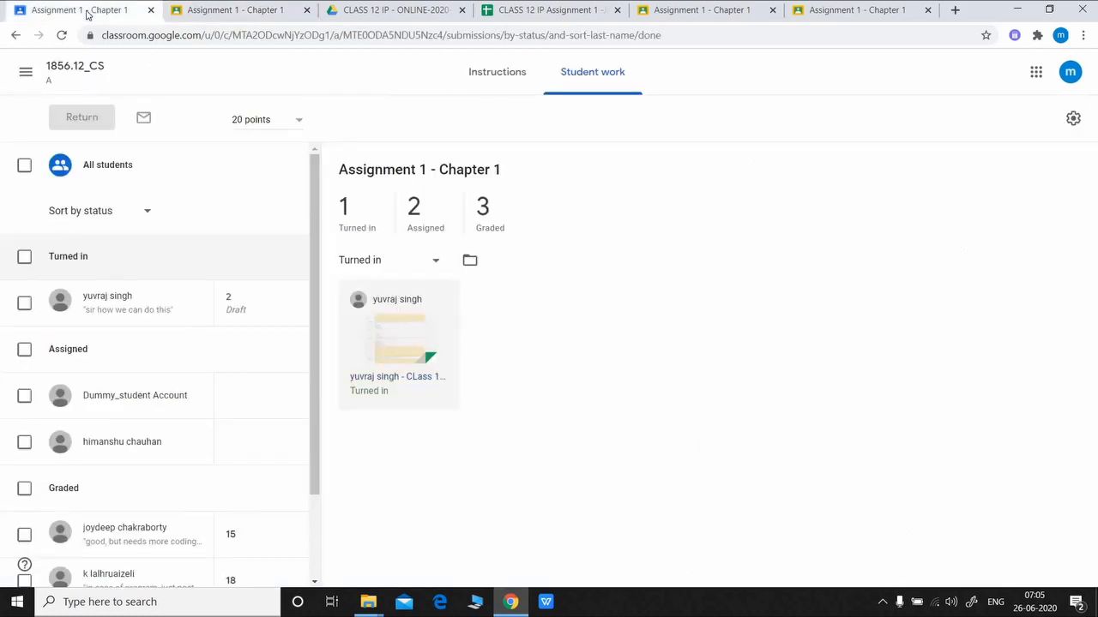
left_click(71, 68)
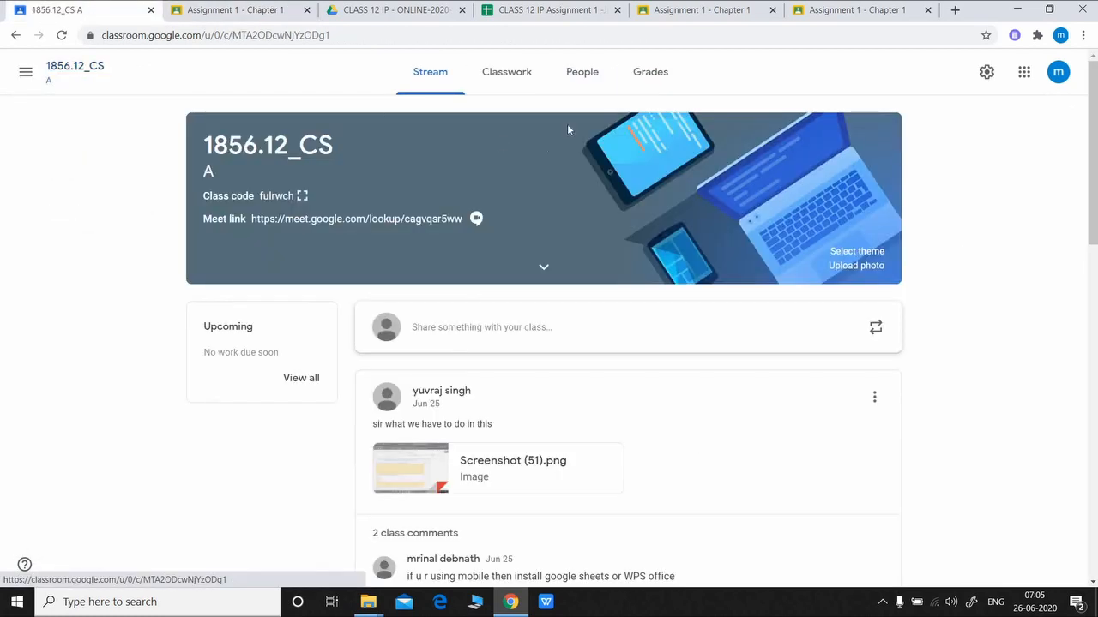
left_click(649, 78)
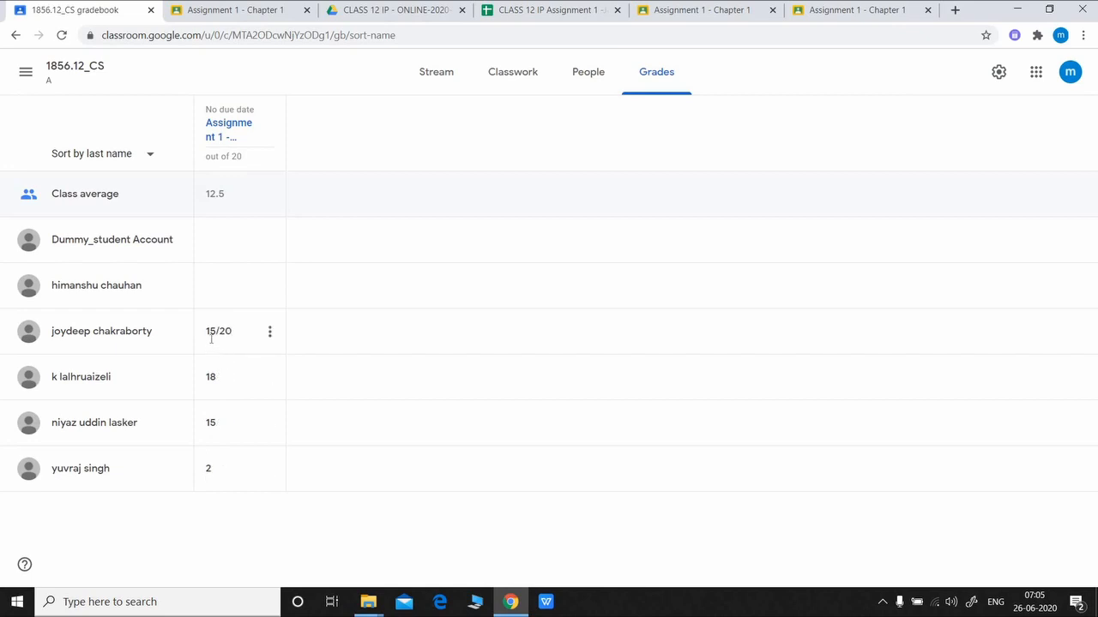
left_click(219, 475)
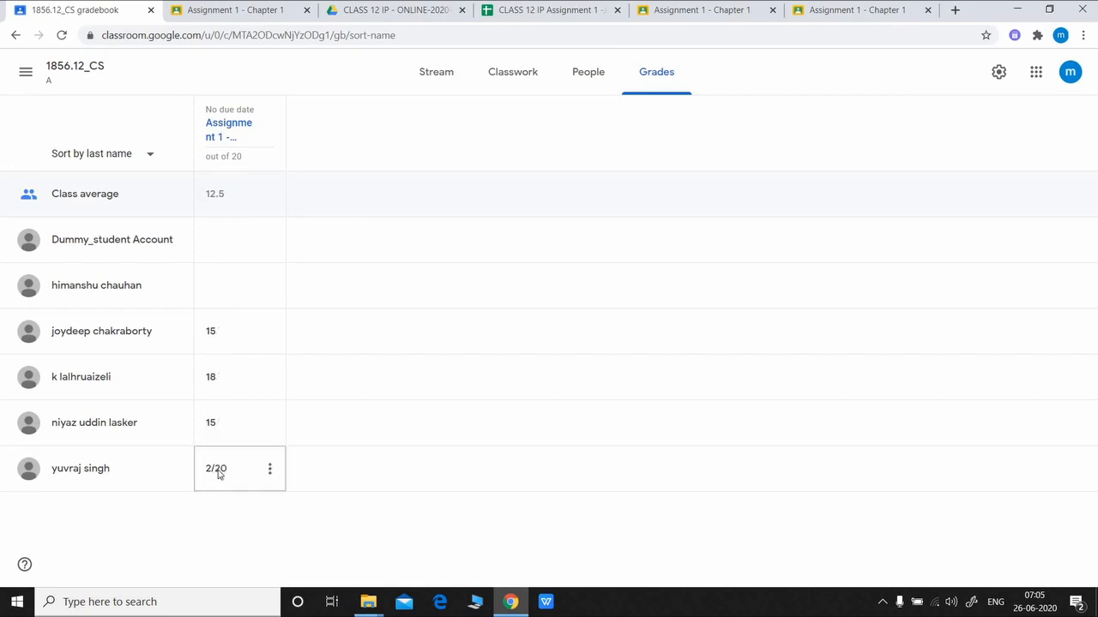
left_click(235, 474)
left_click(233, 507)
left_click(273, 472)
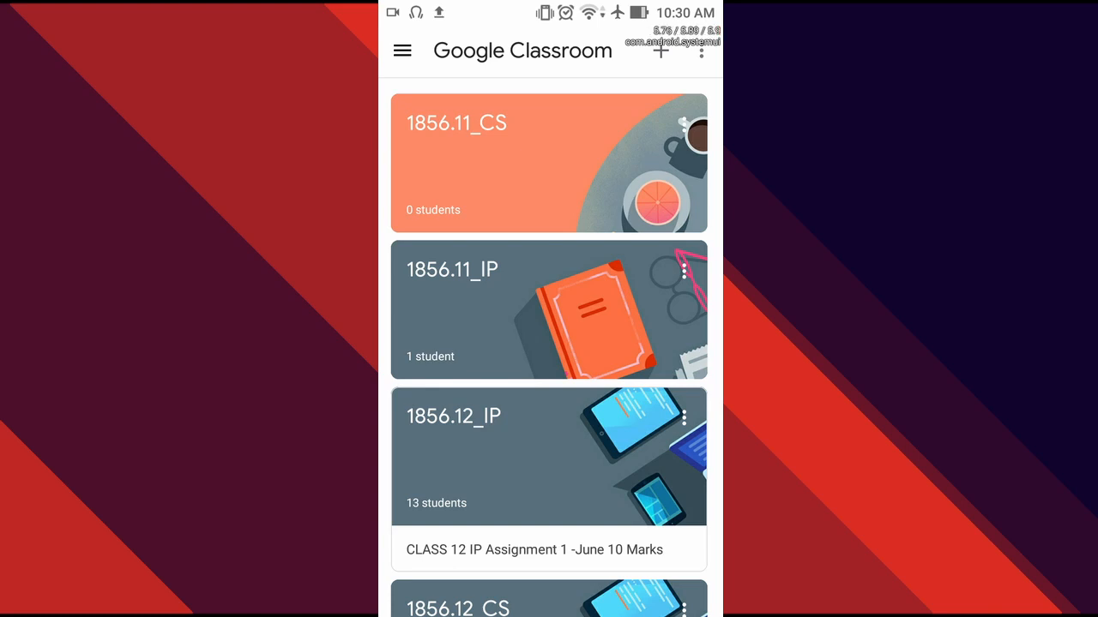
Switch to the Google Classroom mobile app and open the student work for Assignment 1 - Chapter 1 in the 1856.12_CS classwork.
scroll(548, 343, "down", 3)
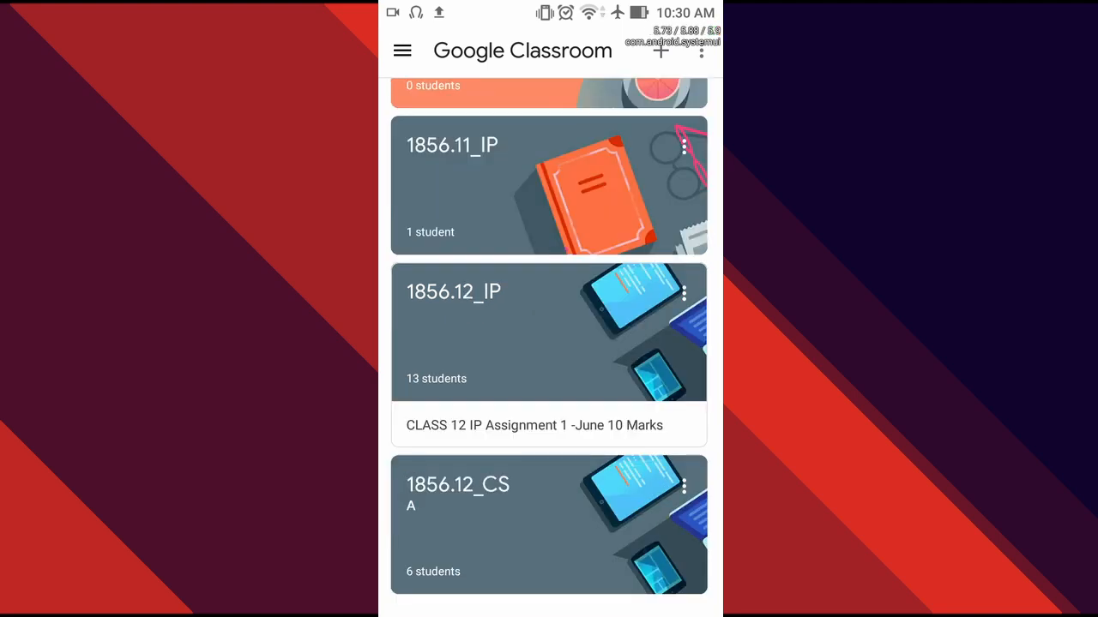
left_click(515, 524)
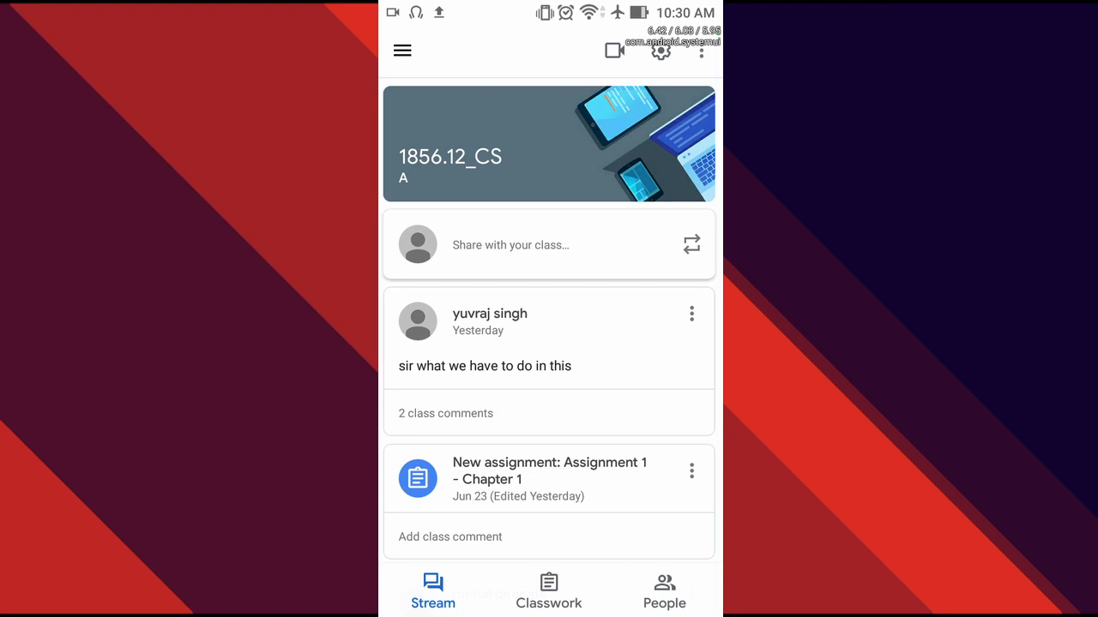
left_click(549, 592)
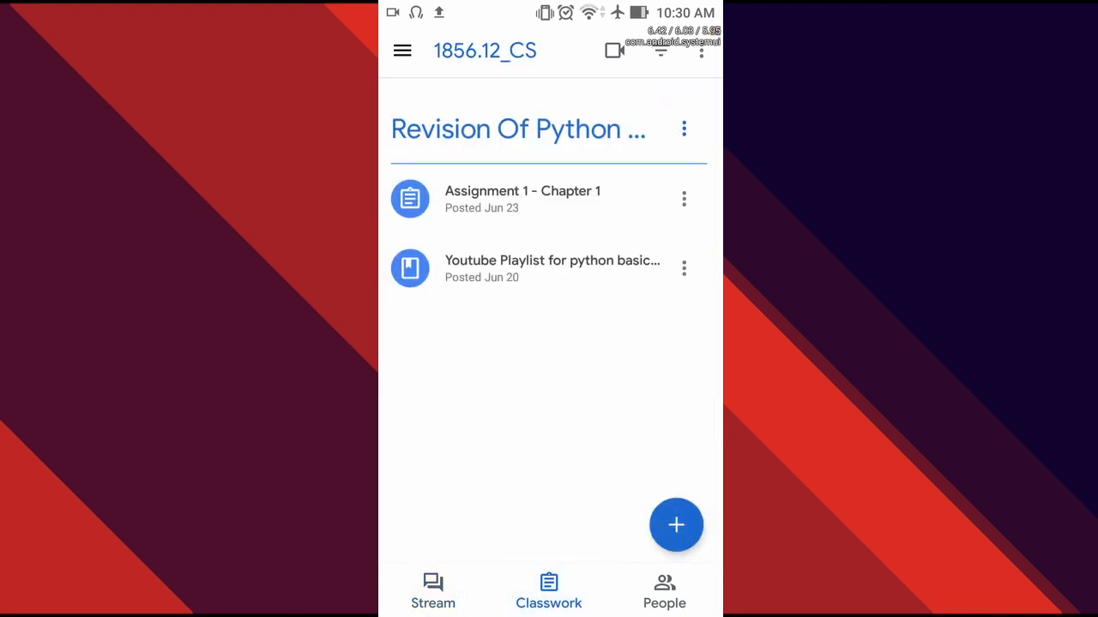
left_click(566, 197)
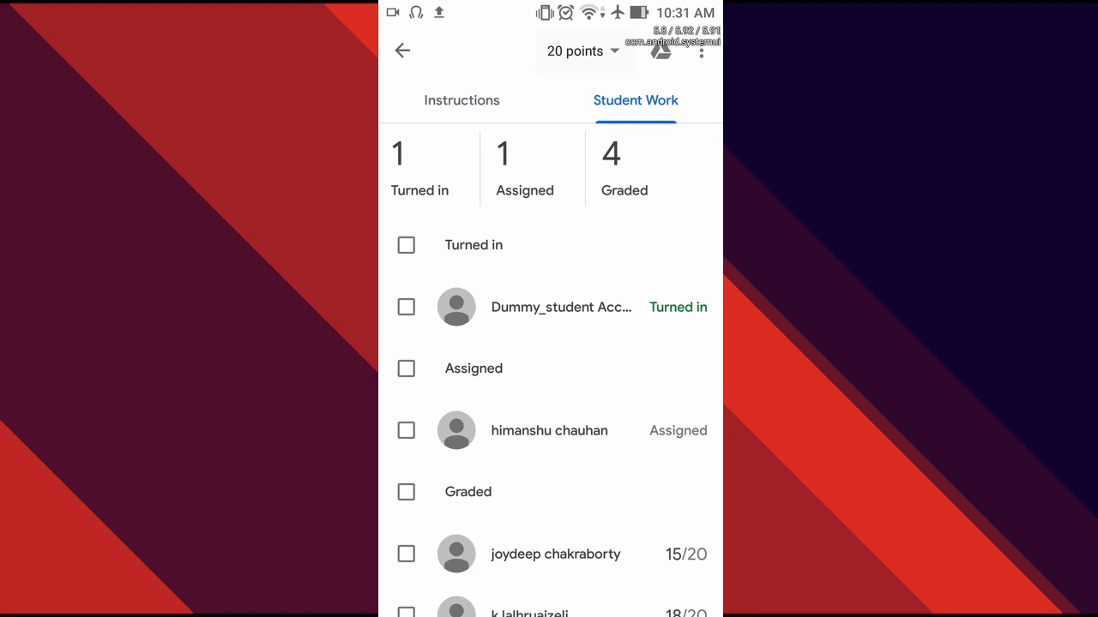
Open the dummy student's turned-in sheet from the submission and start annotating it.
left_click(562, 307)
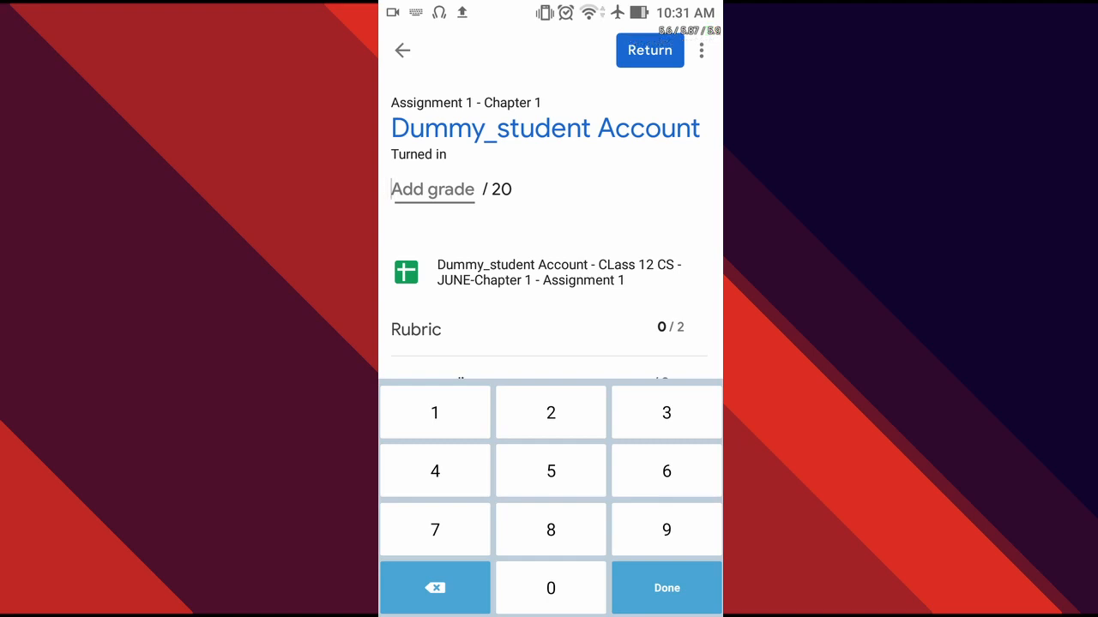
left_click(557, 272)
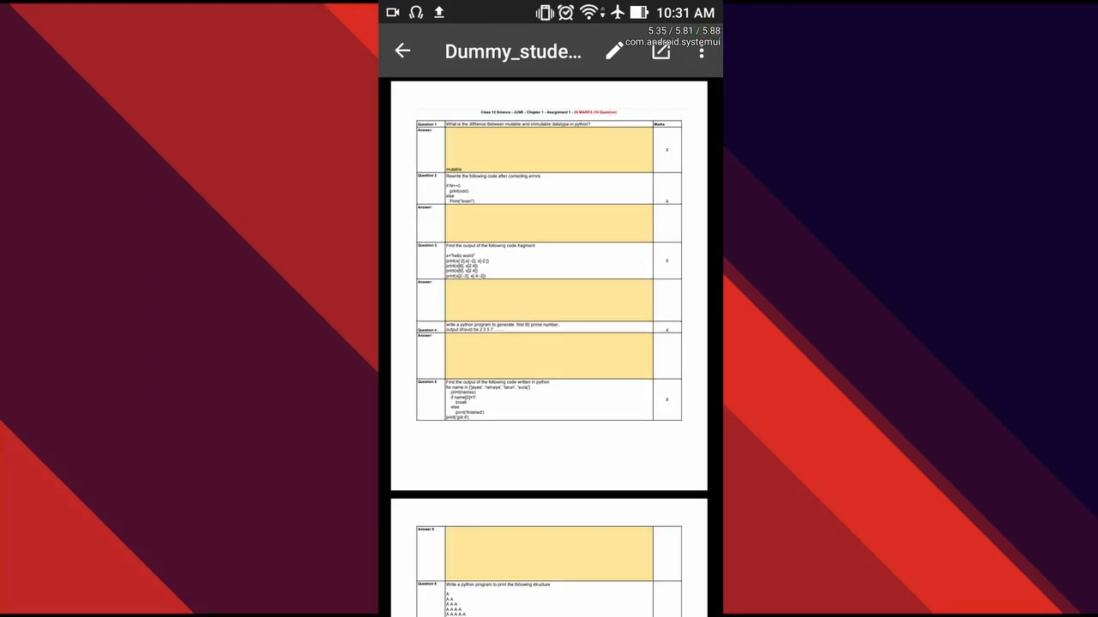
left_click(614, 52)
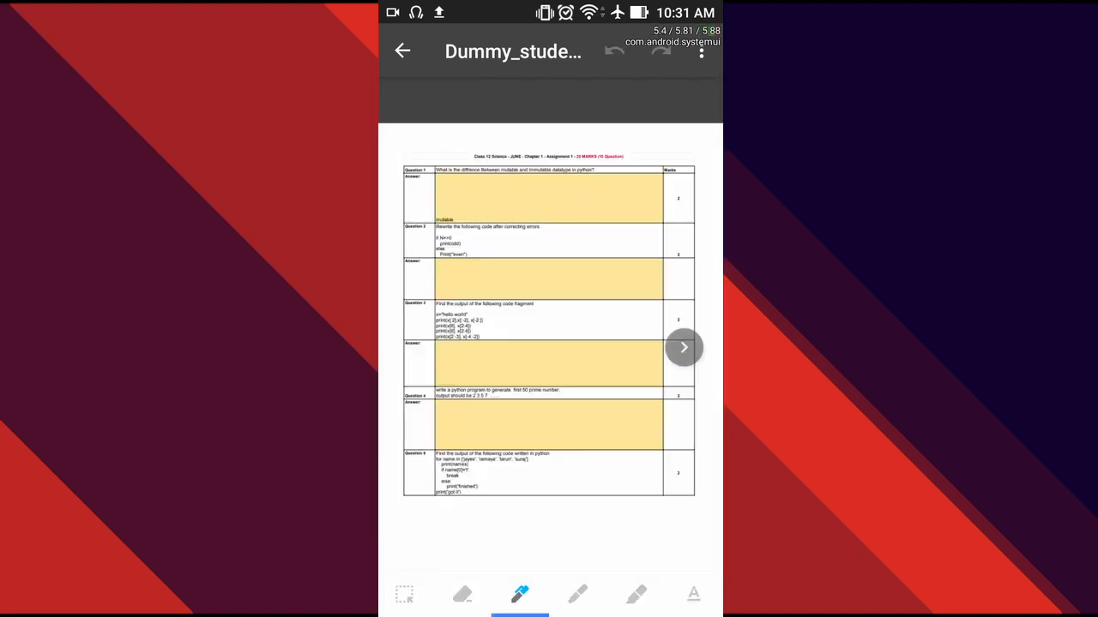
Try freehand pen marks on the answer boxes of Questions 1 to 3, including a tick on Question 1, and discard the annotations.
mouse_move(598, 278)
left_mouse_down()
mouse_move(553, 267)
mouse_move(538, 300)
mouse_move(562, 271)
left_mouse_up()
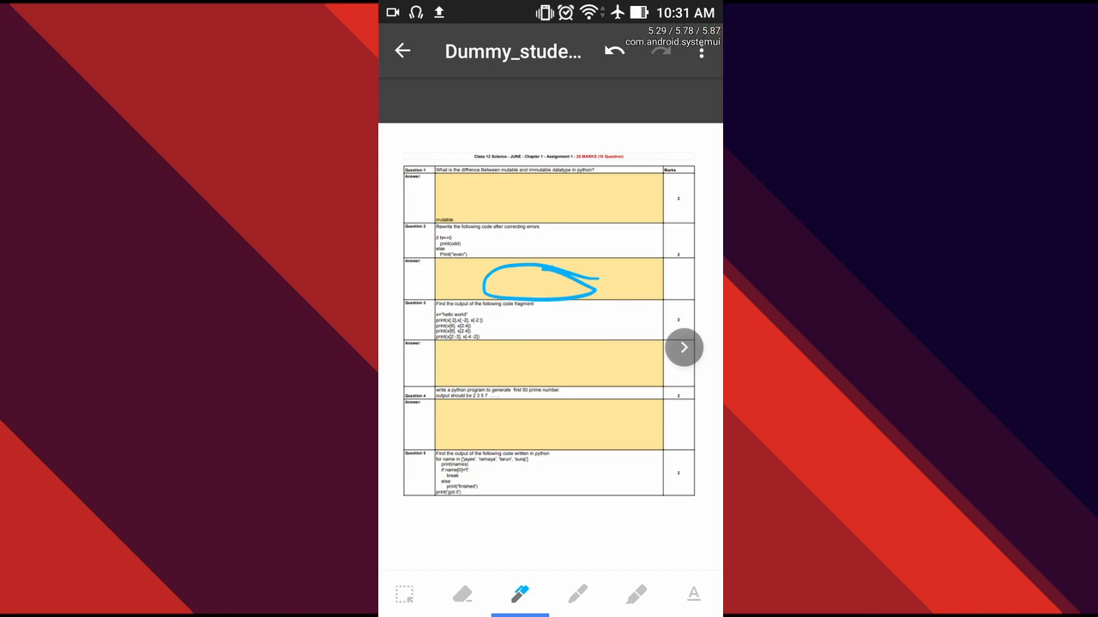
mouse_move(559, 338)
left_mouse_down()
mouse_move(515, 368)
mouse_move(562, 384)
left_mouse_up()
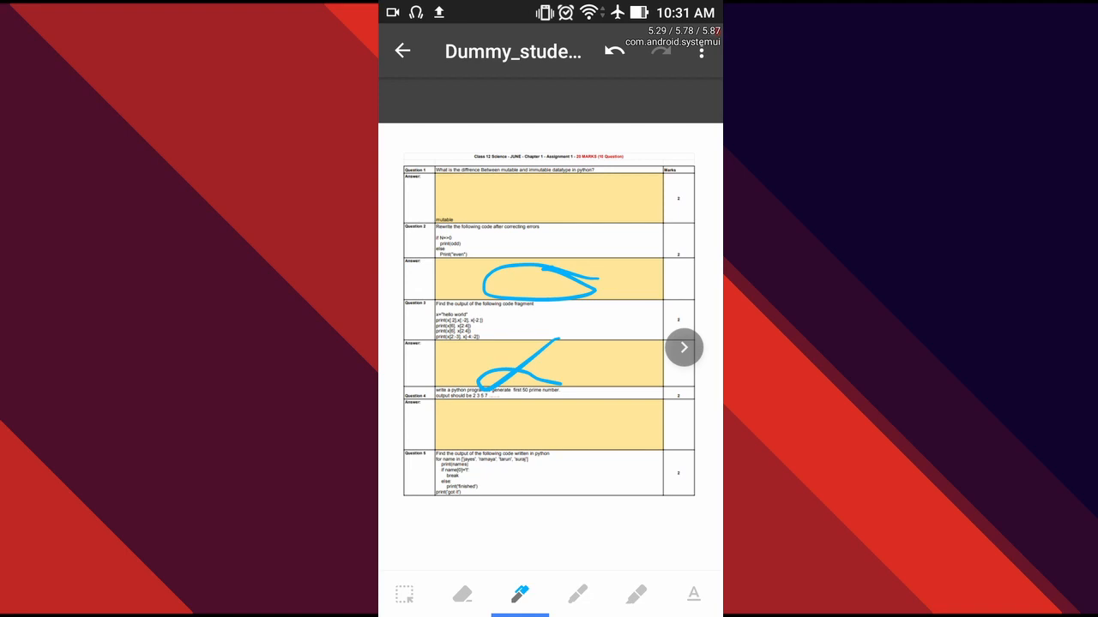
mouse_move(499, 201)
left_mouse_down()
mouse_move(516, 206)
mouse_move(614, 169)
left_mouse_up()
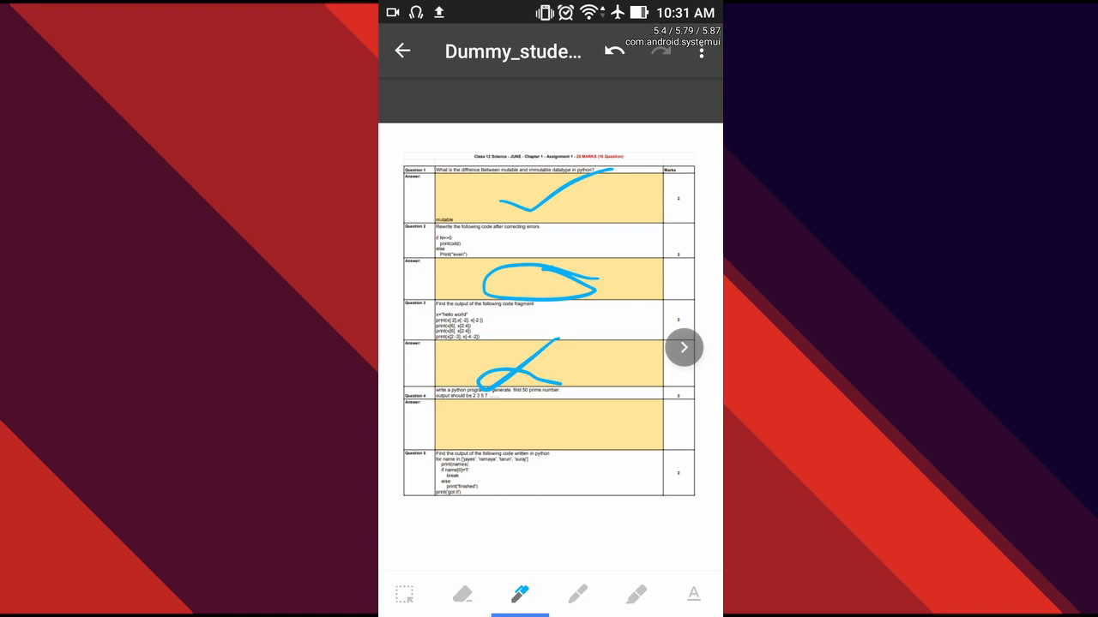
key("Escape")
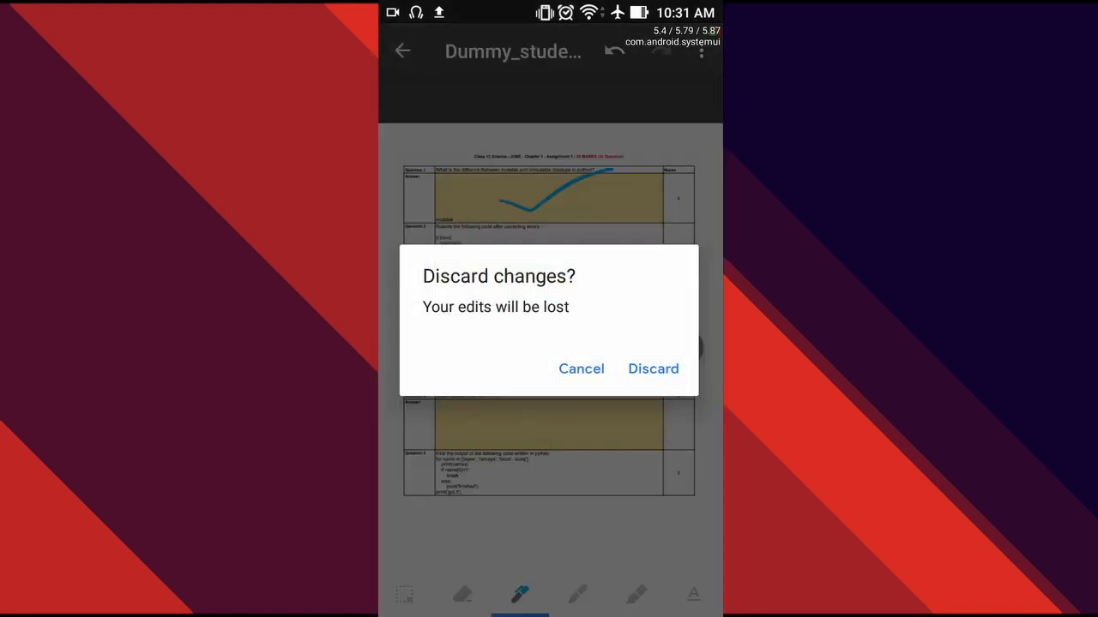
left_click(652, 369)
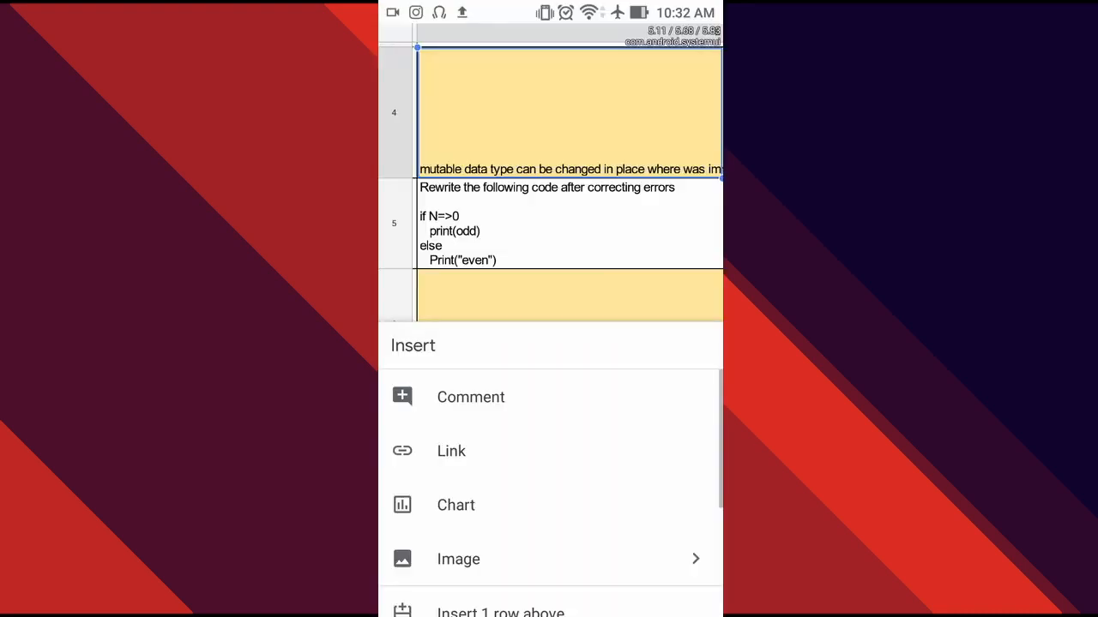
Add the comment "Correct, 2 marks" to the first answer cell in row 4 of the student's sheet, allowing Sheets to access contacts.
left_click(471, 397)
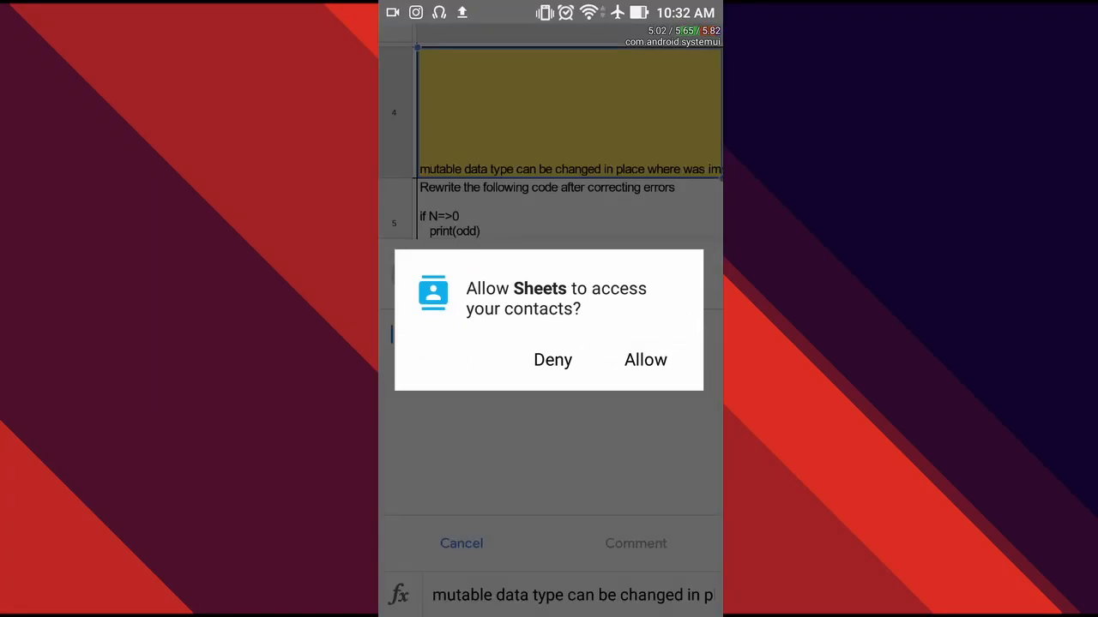
left_click(645, 360)
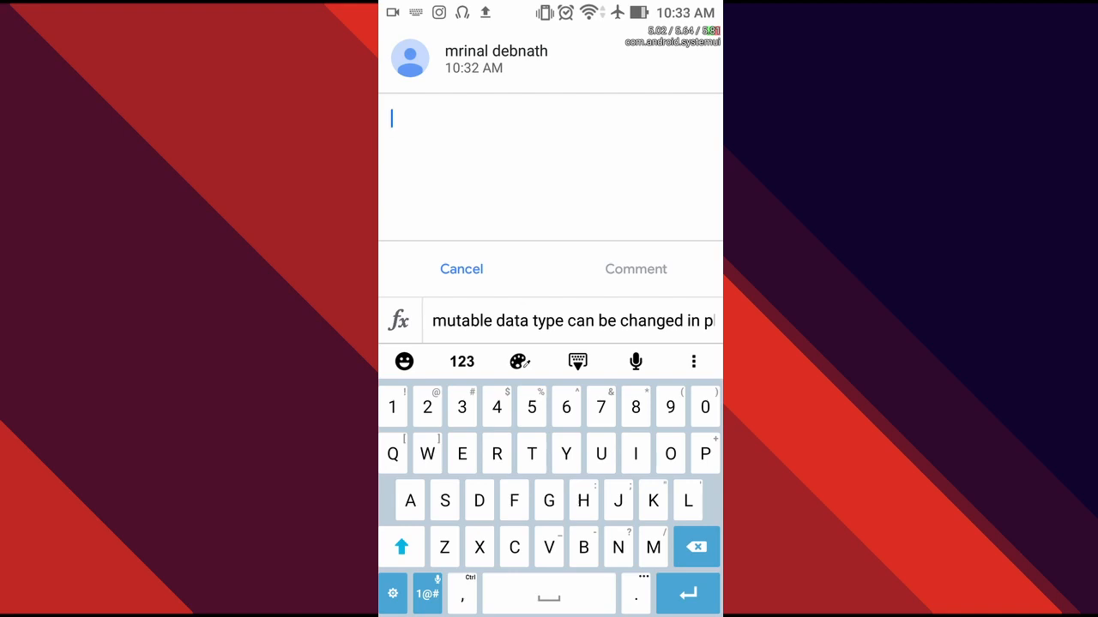
type("Correct")
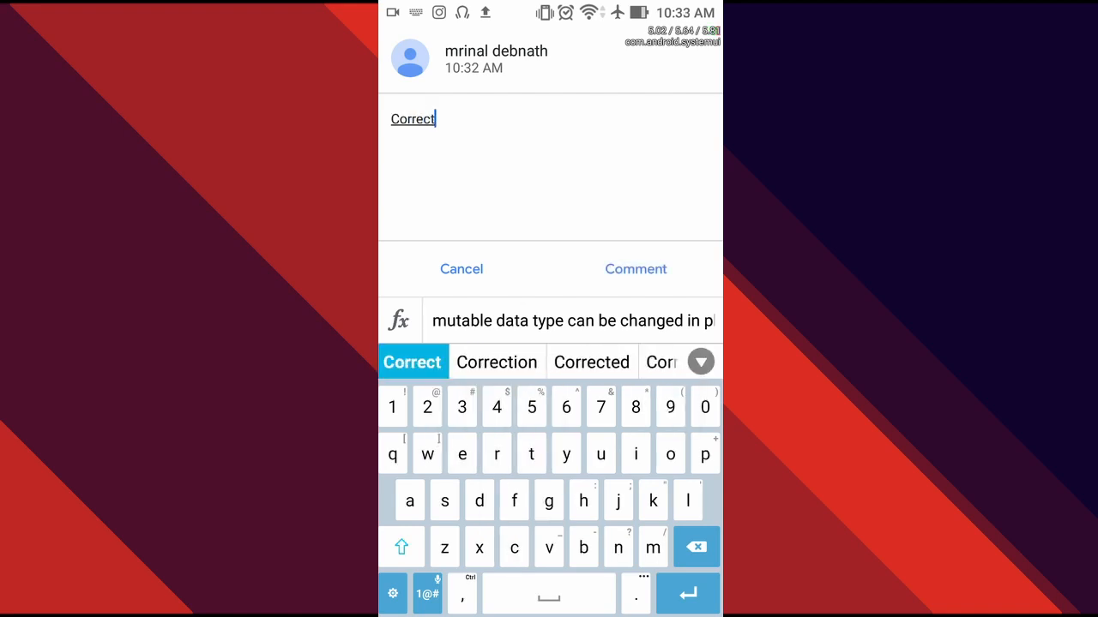
type(", 2 marks")
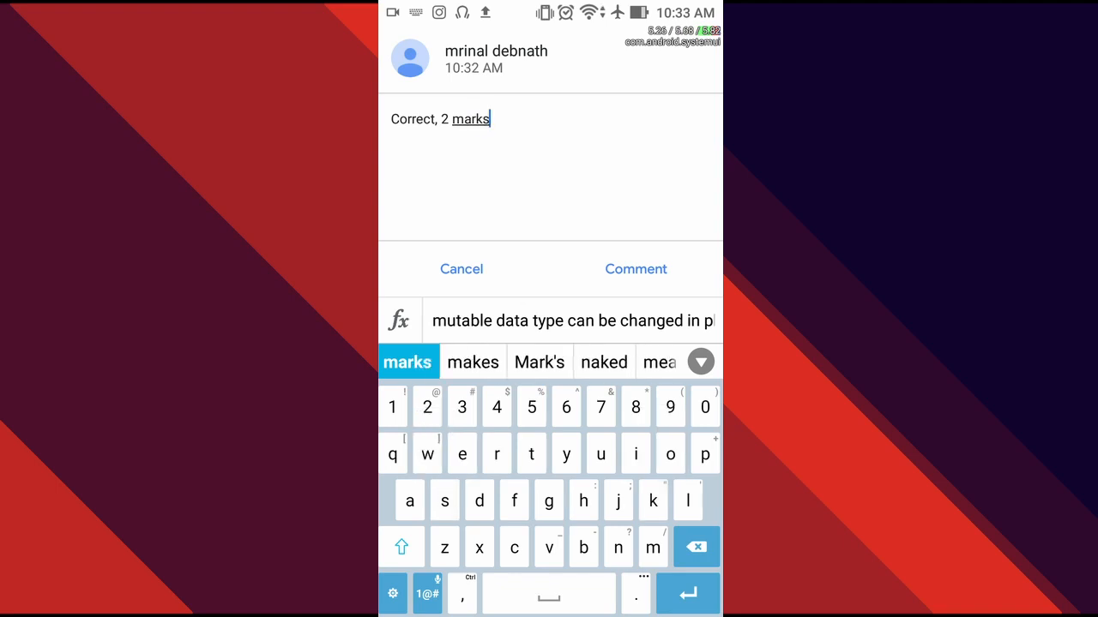
left_click(635, 269)
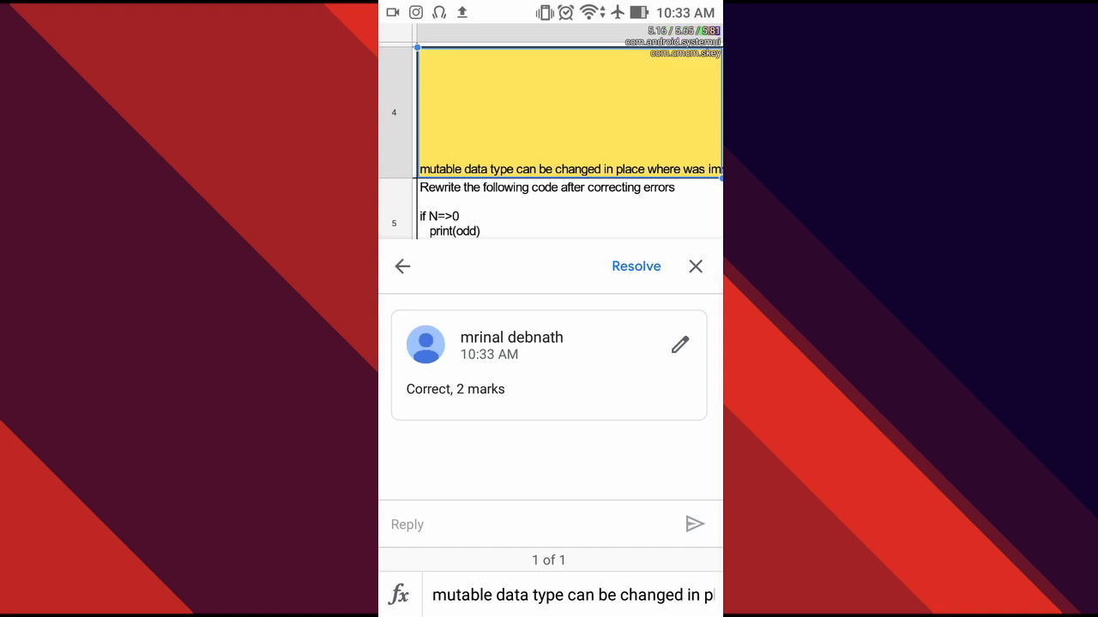
left_click(695, 267)
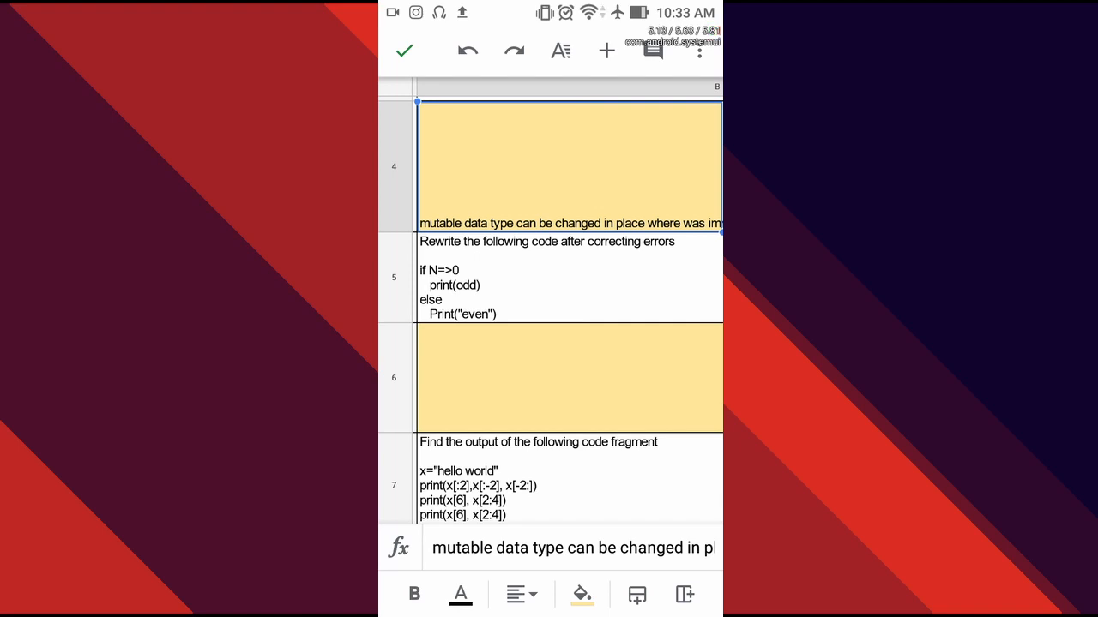
Add the comment "Empty , 0 marks" to the blank answer cell in row 6.
left_click(569, 378)
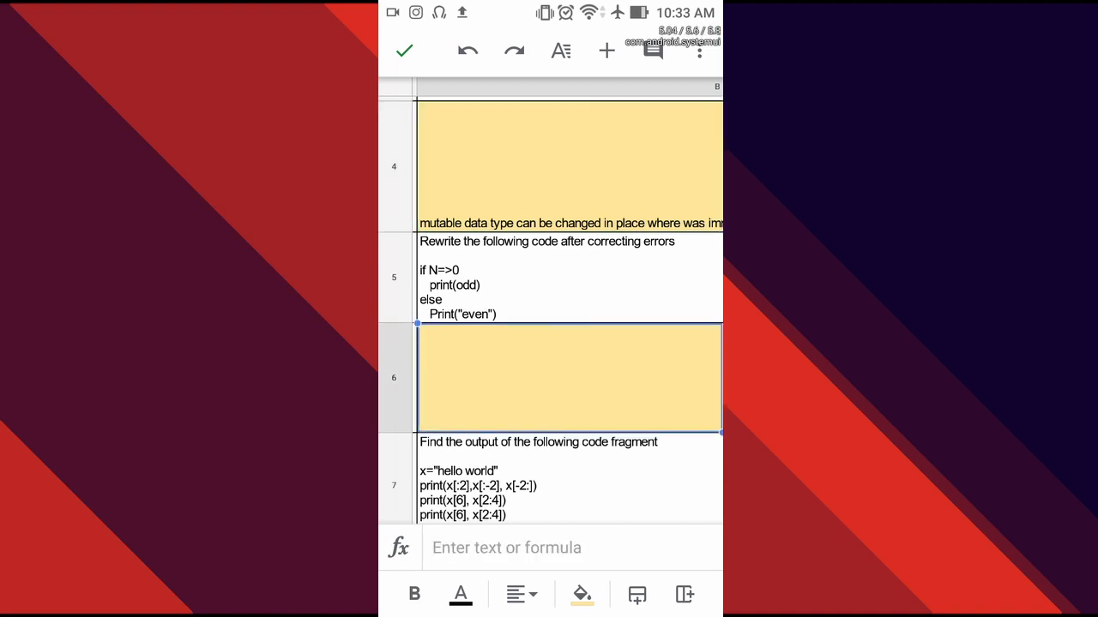
left_click(607, 51)
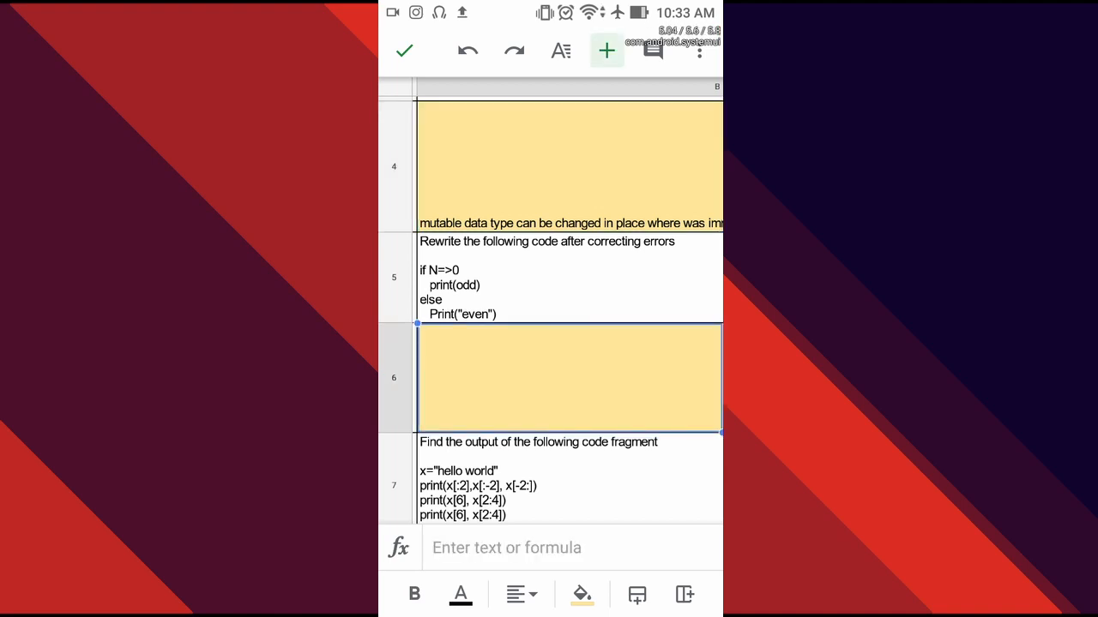
left_click(470, 397)
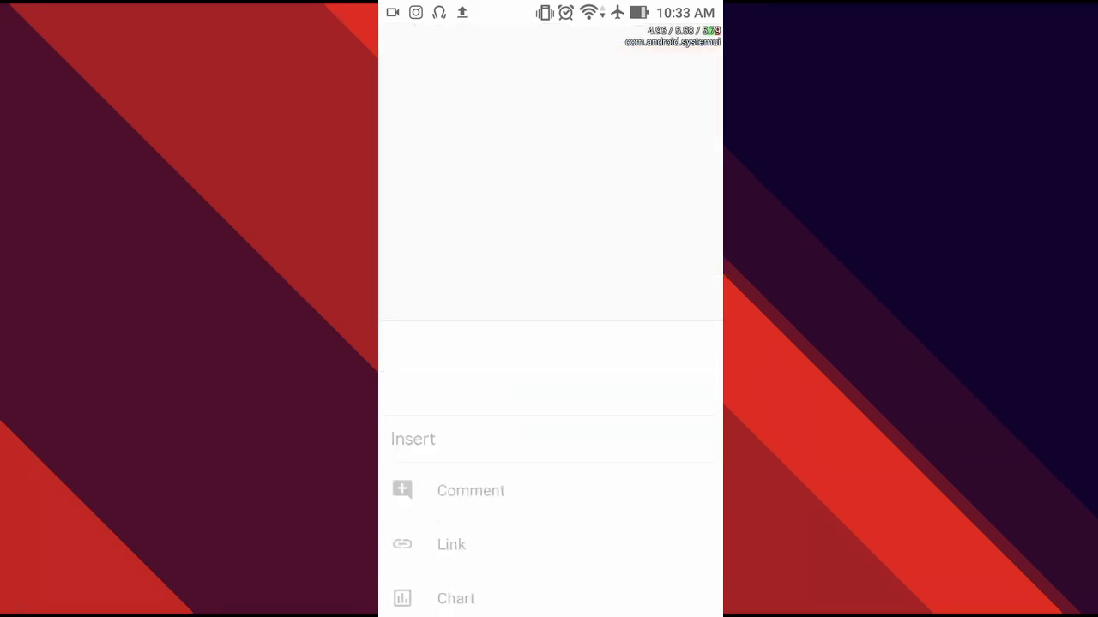
type("Empty , 0 marks")
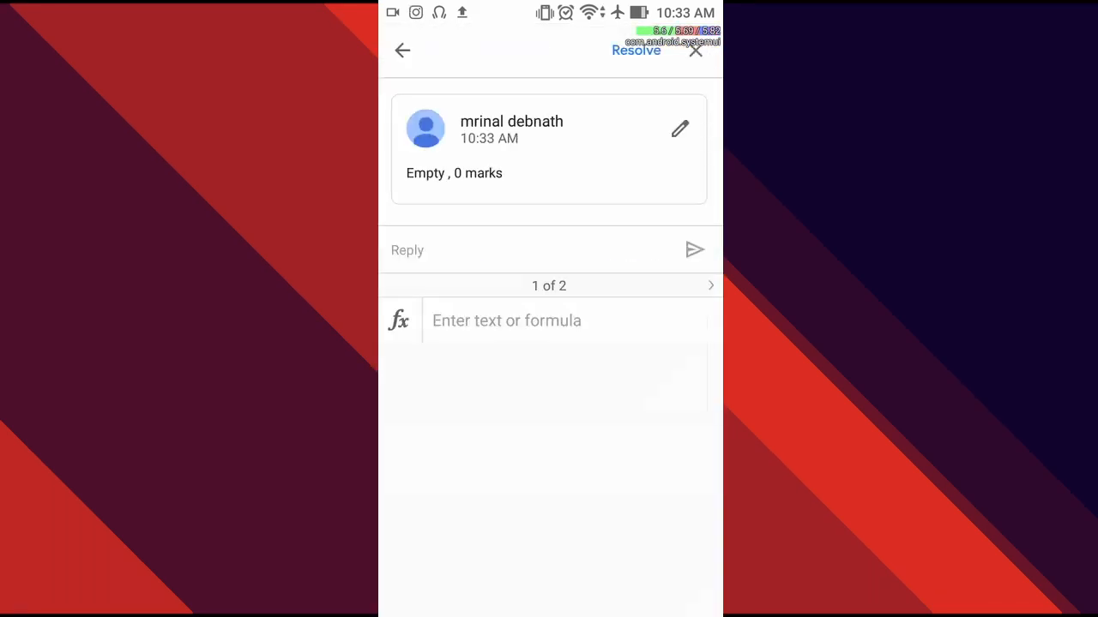
left_click(695, 266)
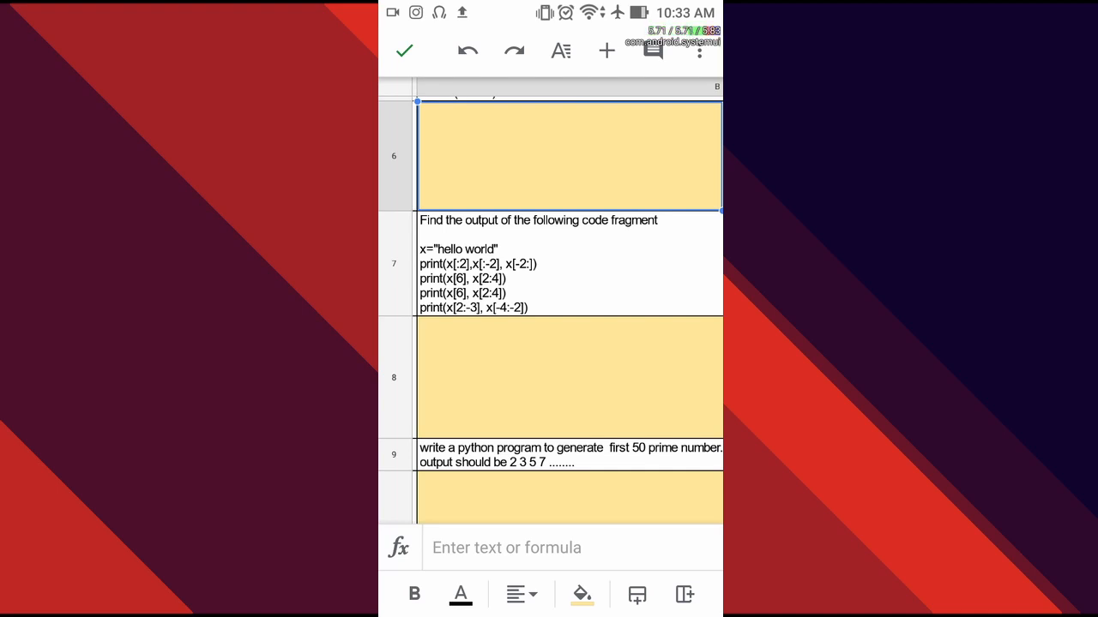
Close the student's sheet, go back to the Assignment 1 - Chapter 1 submission and set its grade to 2 out of 20.
left_click(404, 51)
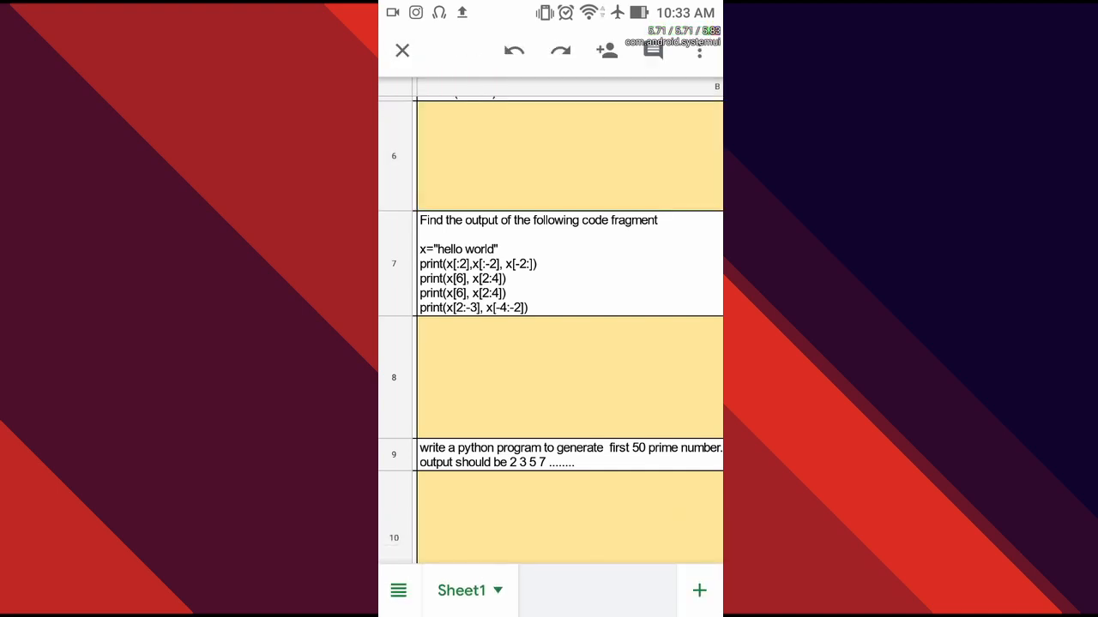
left_click(402, 51)
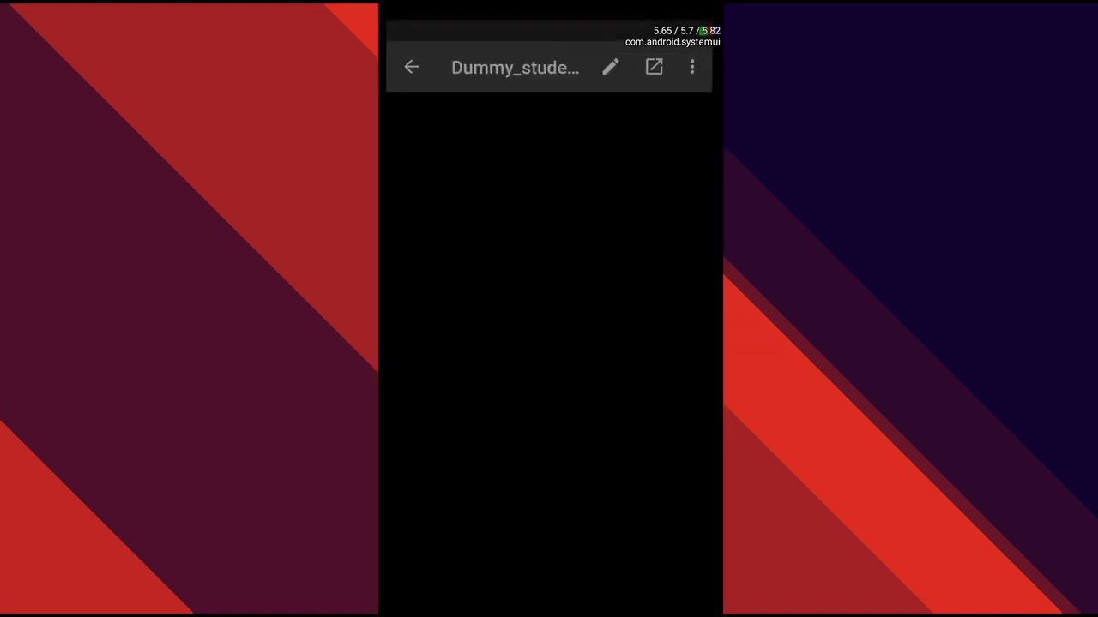
left_click(404, 49)
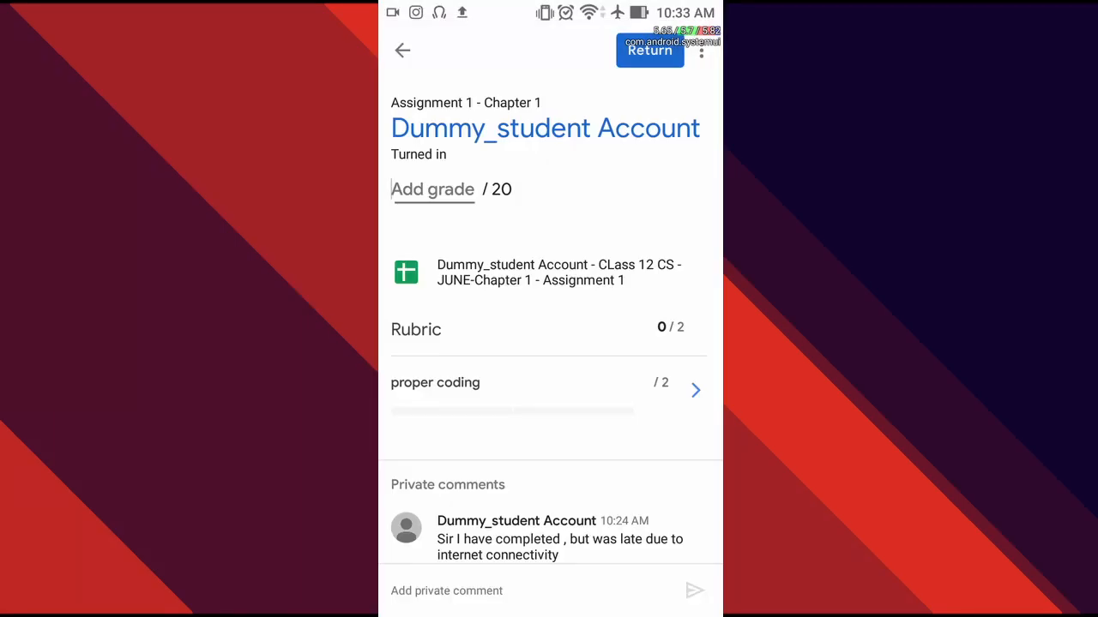
left_click(433, 189)
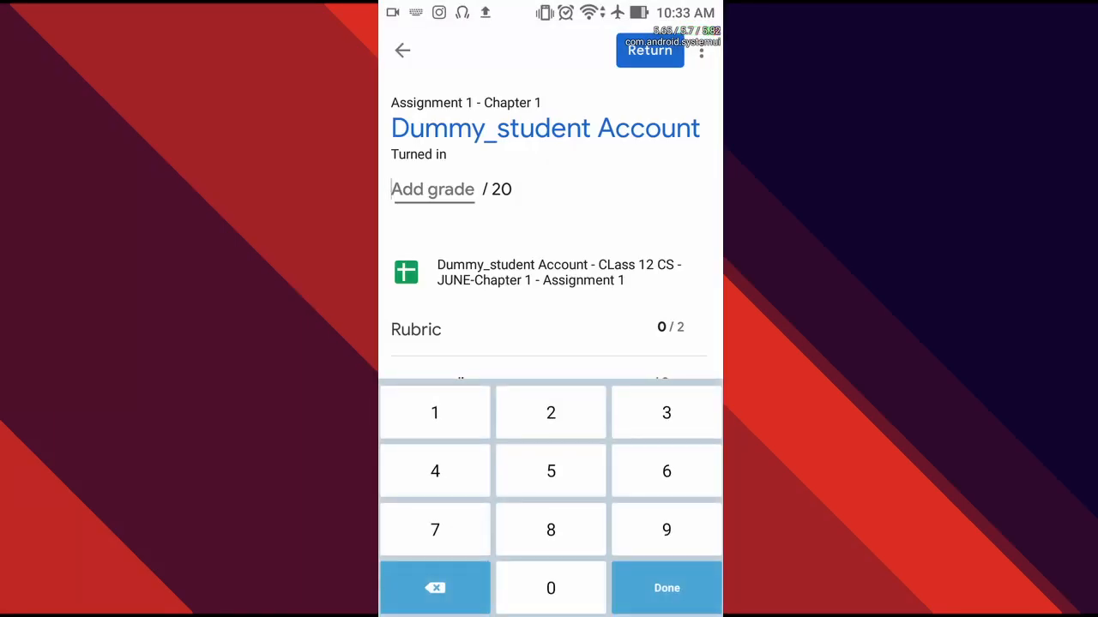
type("2")
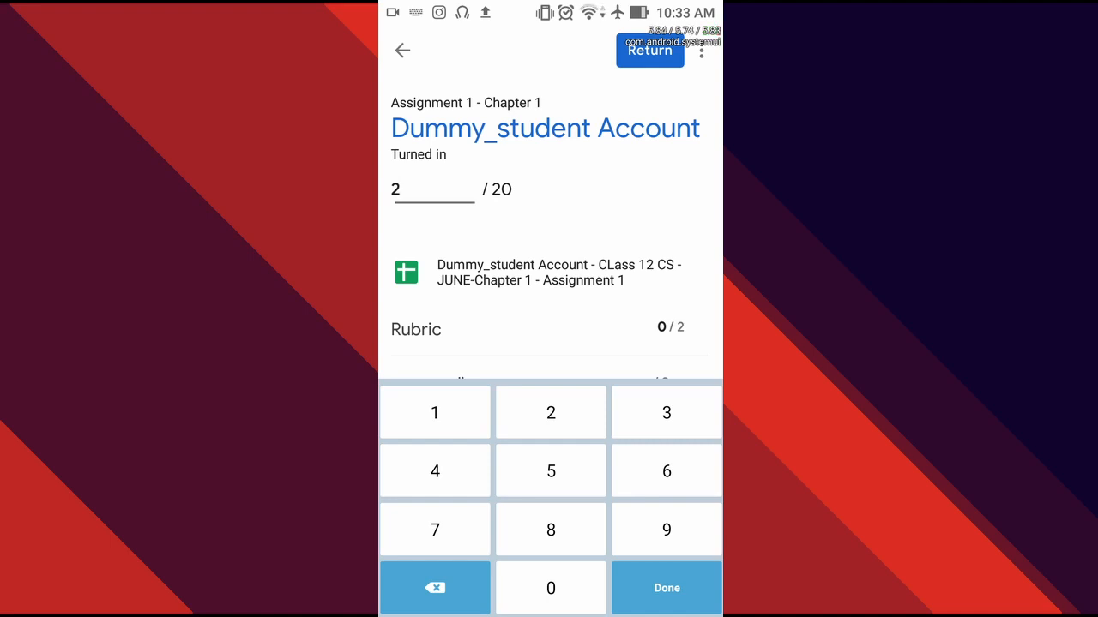
left_click(667, 588)
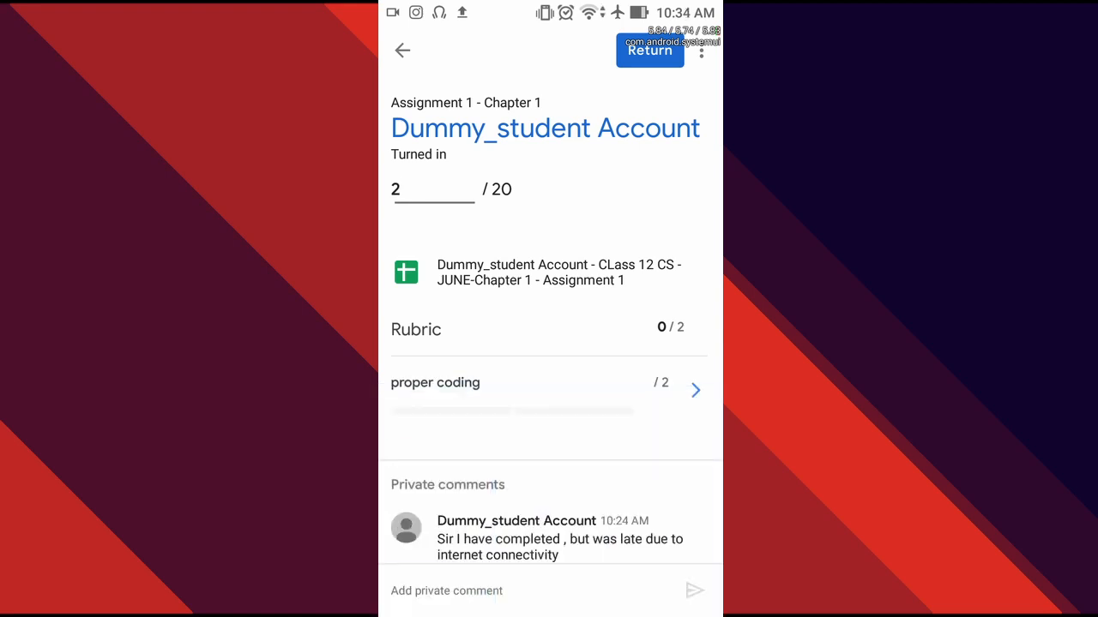
Send the student the private comment "Study properly" and return the graded work, going back to the class's classwork.
left_click(446, 591)
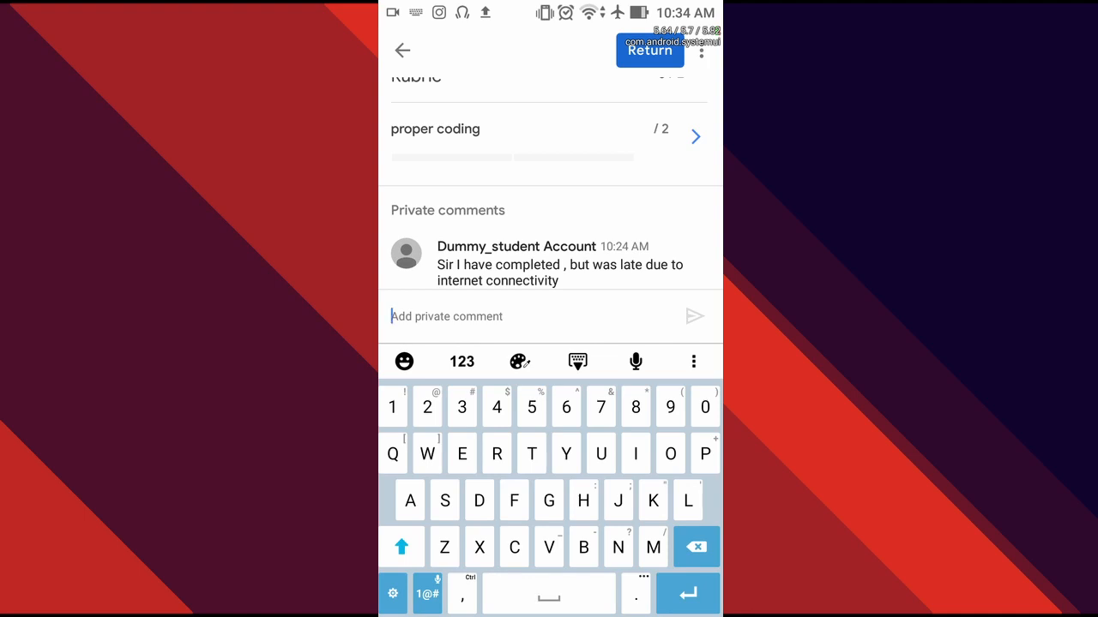
left_click(694, 316)
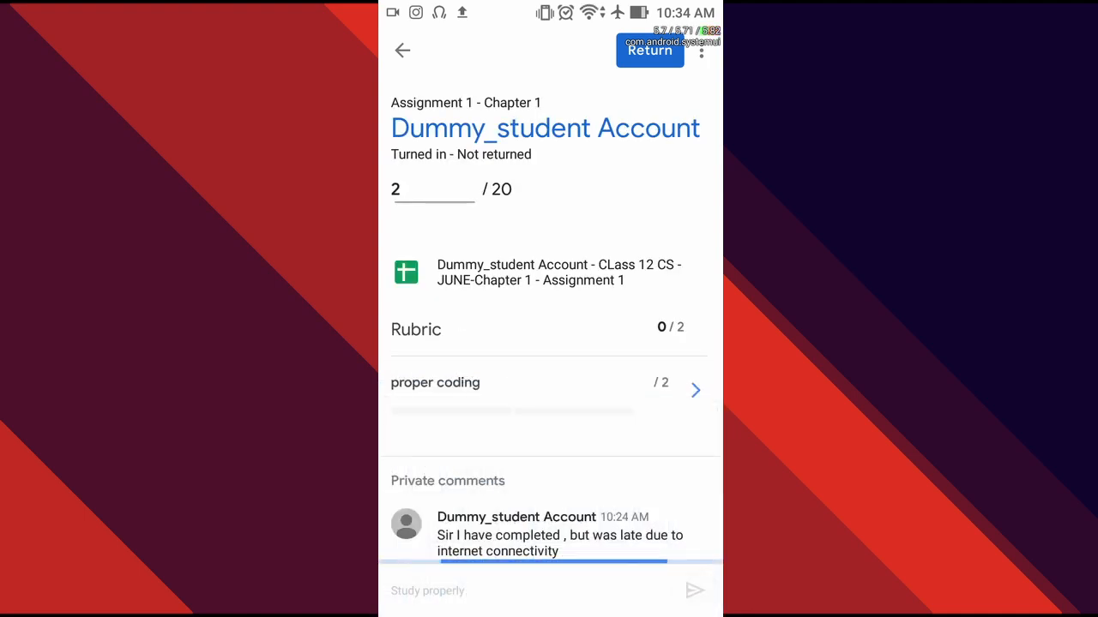
left_click(650, 50)
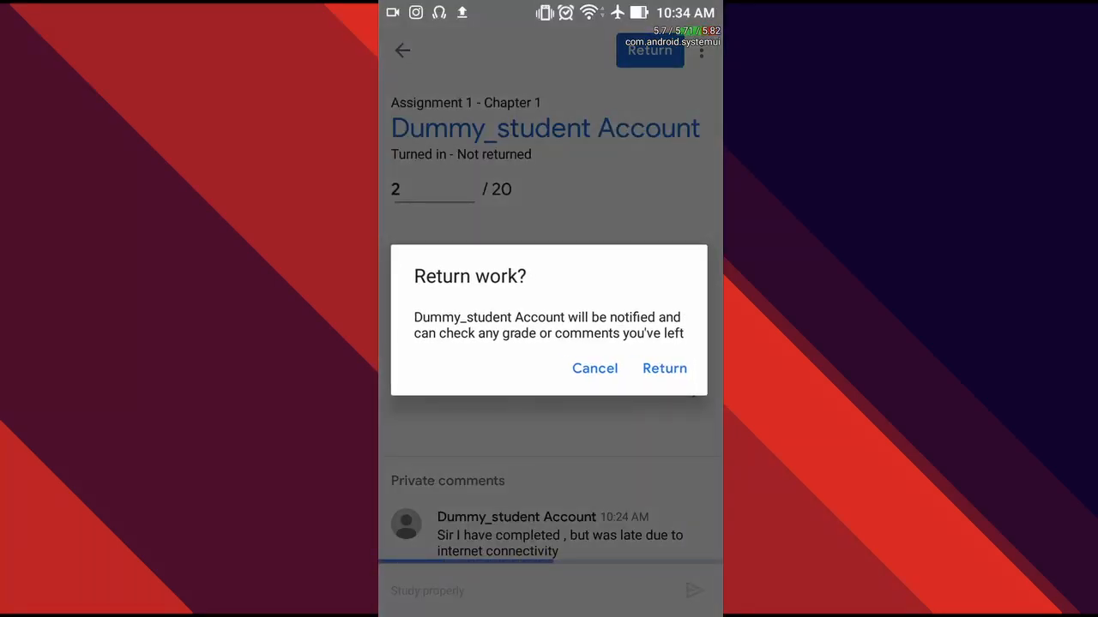
left_click(665, 368)
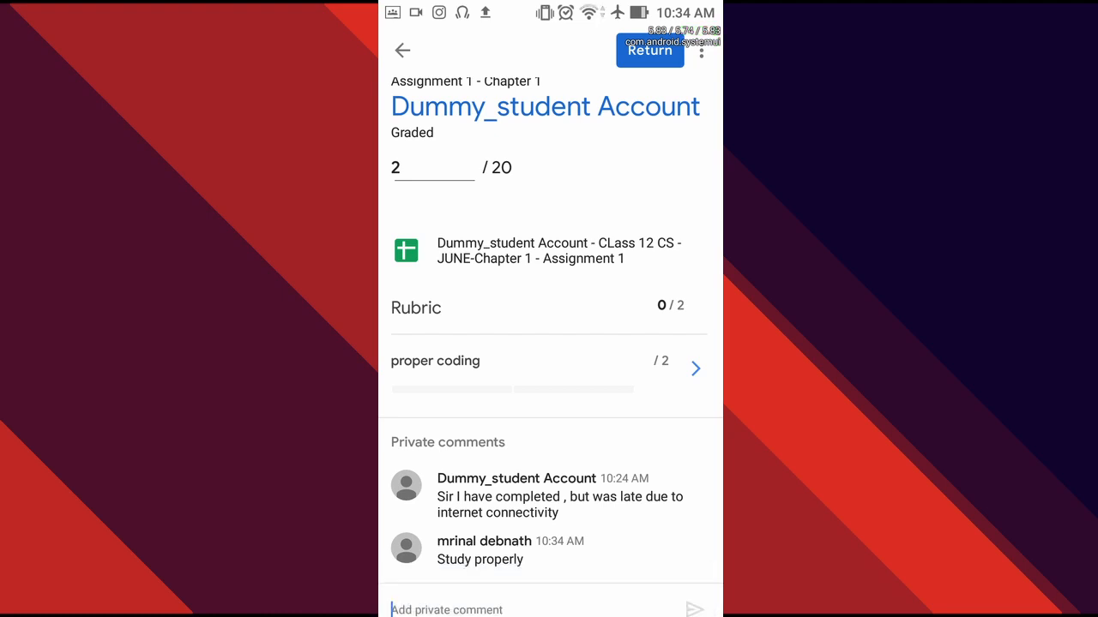
left_click(402, 51)
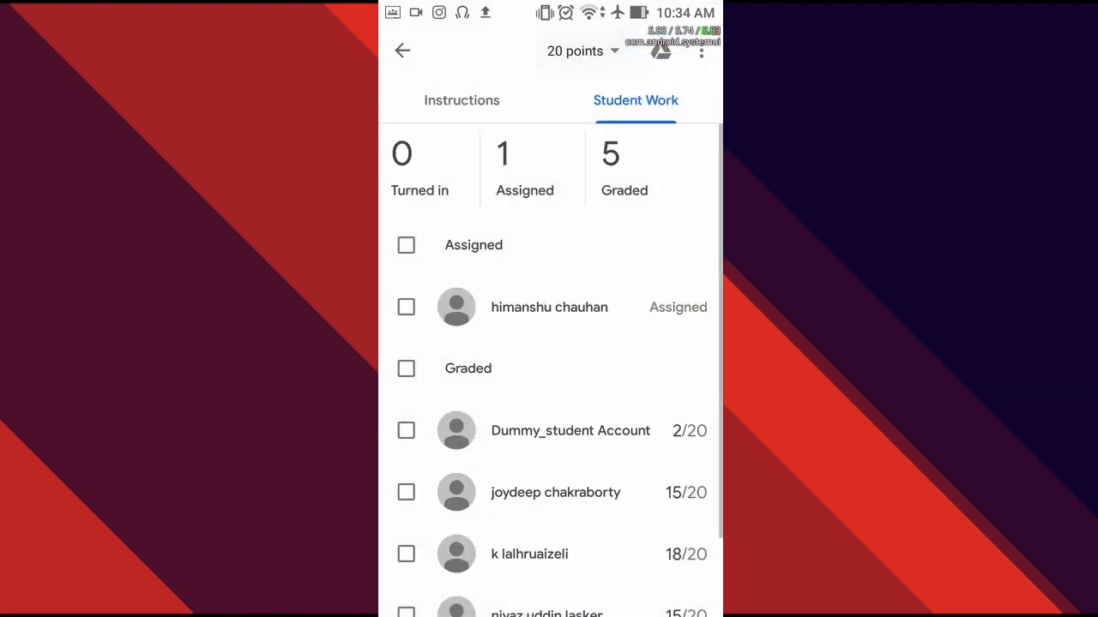
left_click(403, 51)
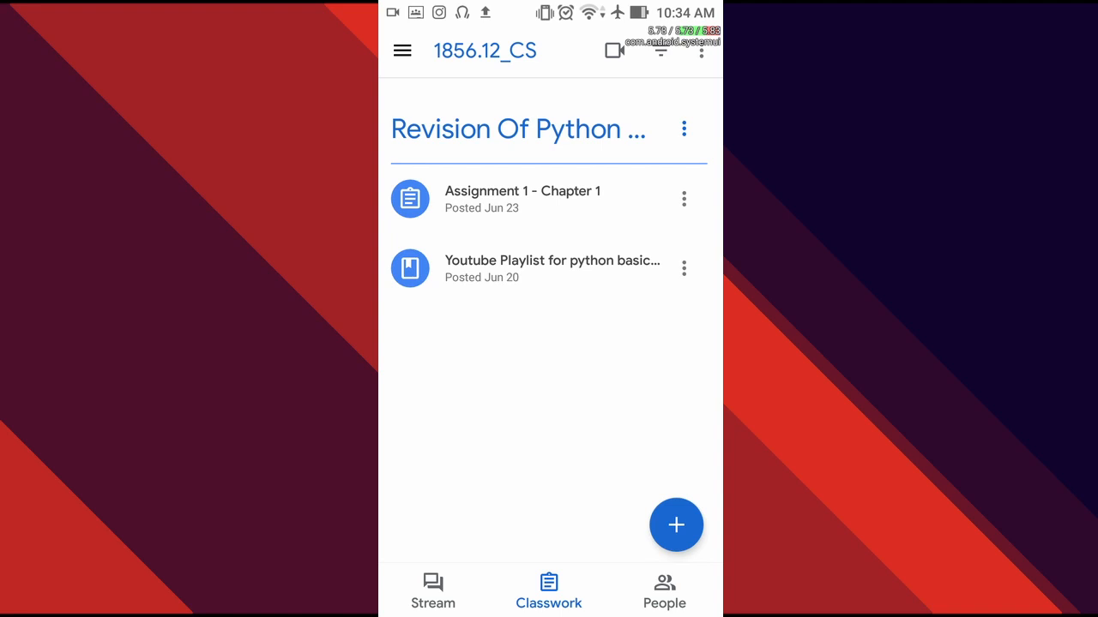